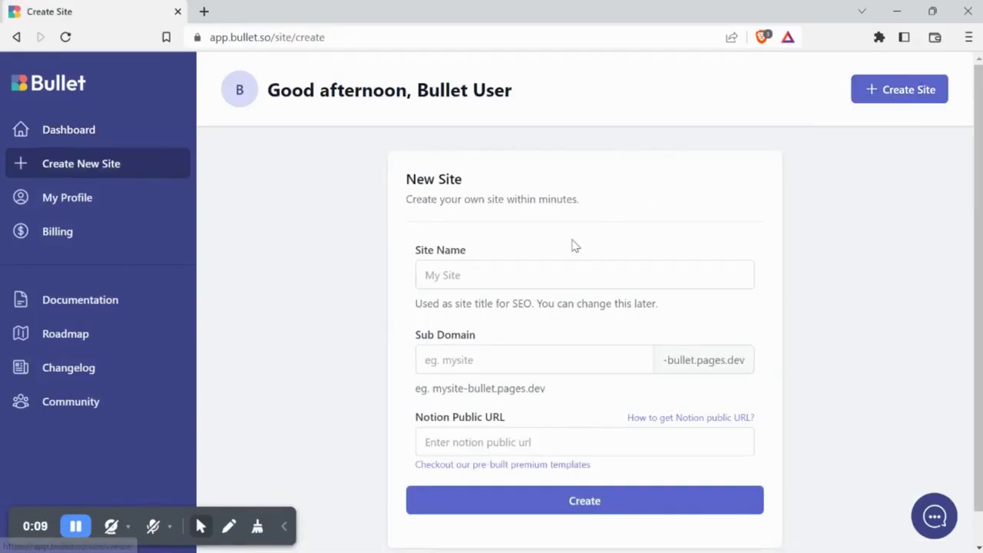
Enter 'Demo site' as the site name and 'demo-site' as the subdomain
click(573, 269)
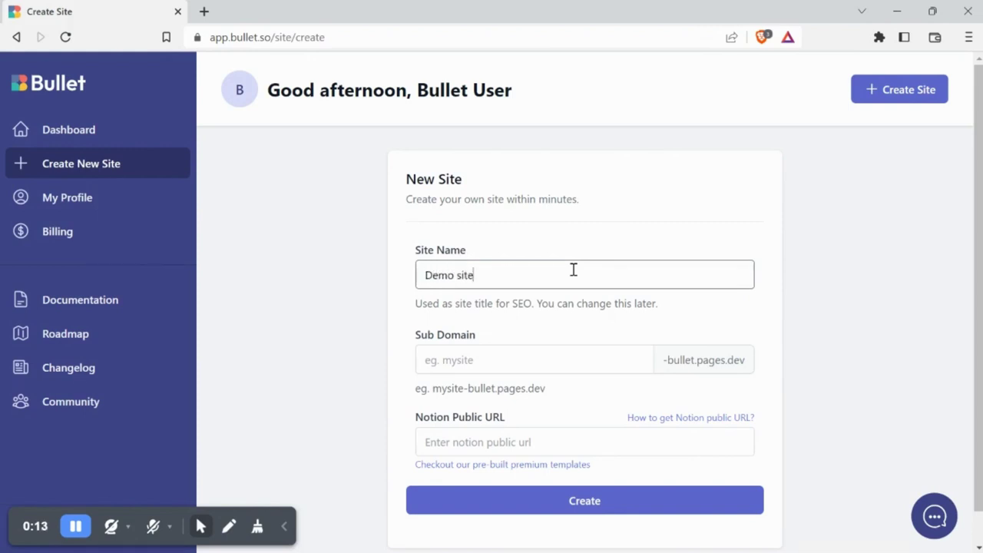
click(525, 359)
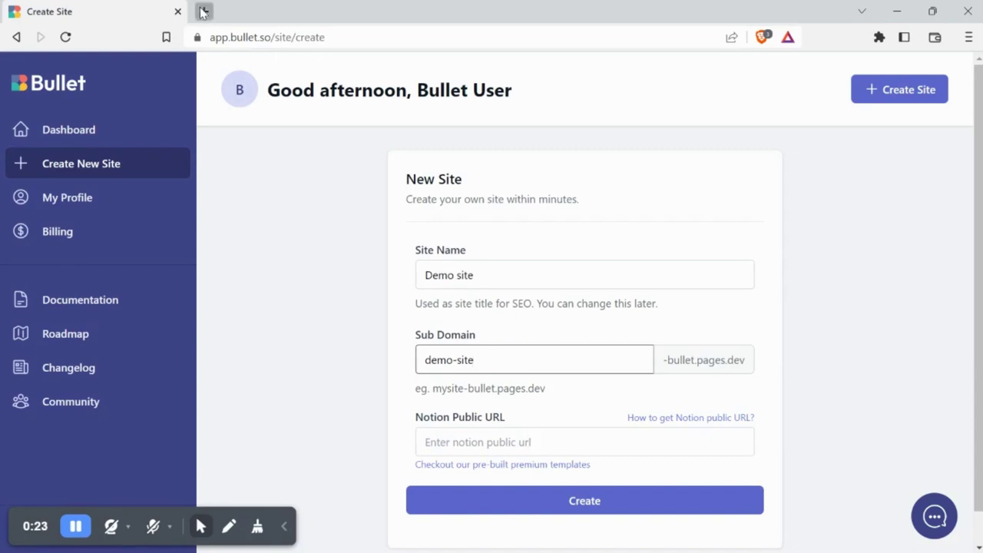
Open bullet.so in a new tab and browse its Template Gallery
click(203, 11)
text(bul)
key(Return)
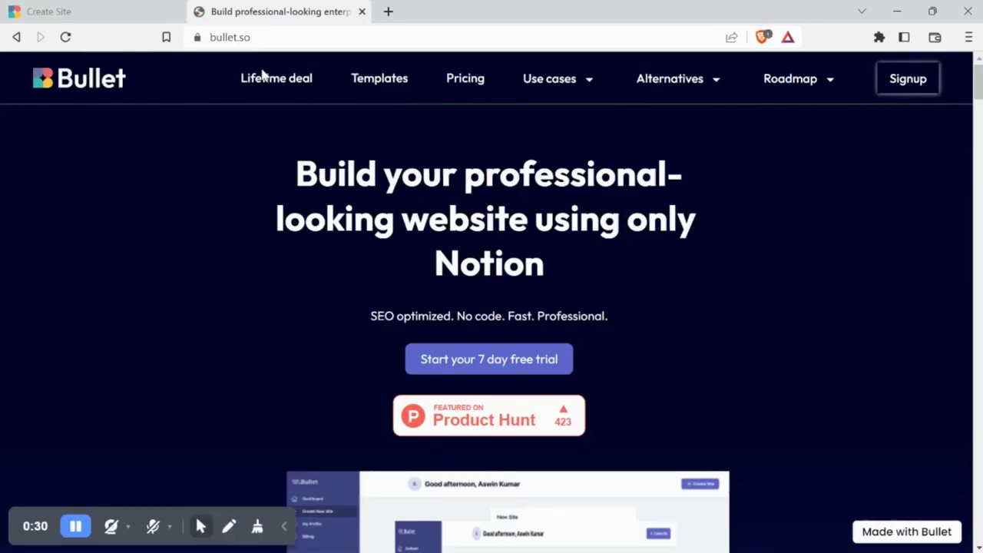
click(361, 83)
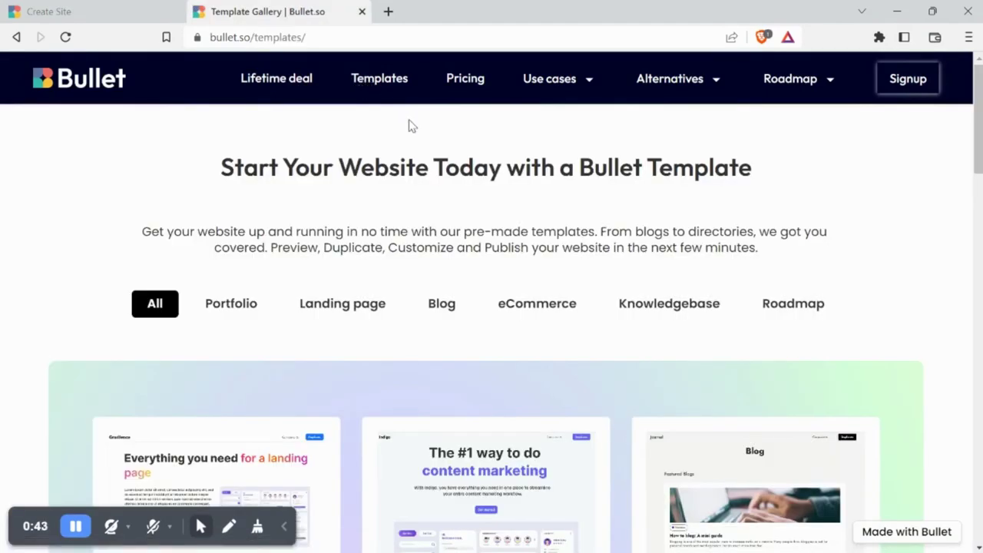
scroll(973, 161, down, 2)
scroll(492, 307, down, 8)
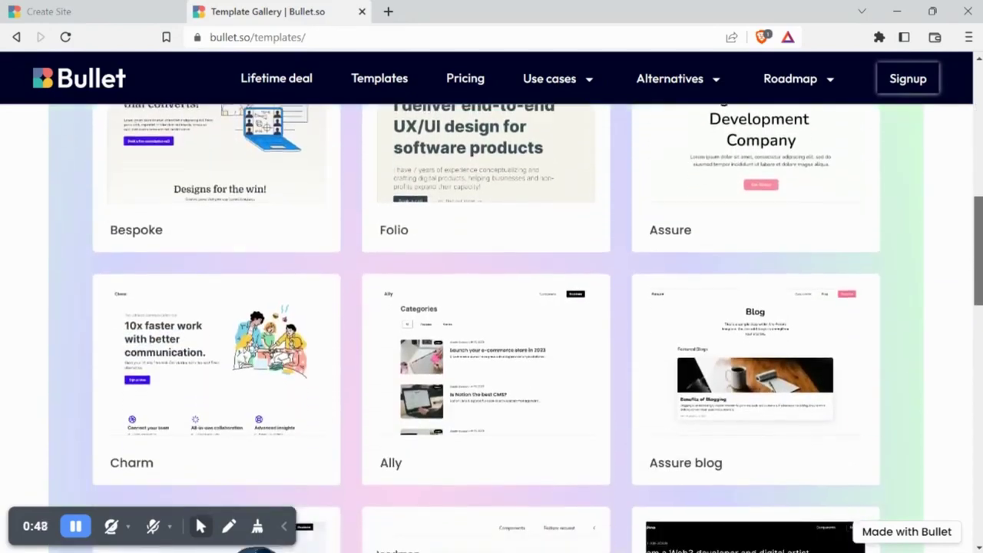
scroll(979, 165, up, 10)
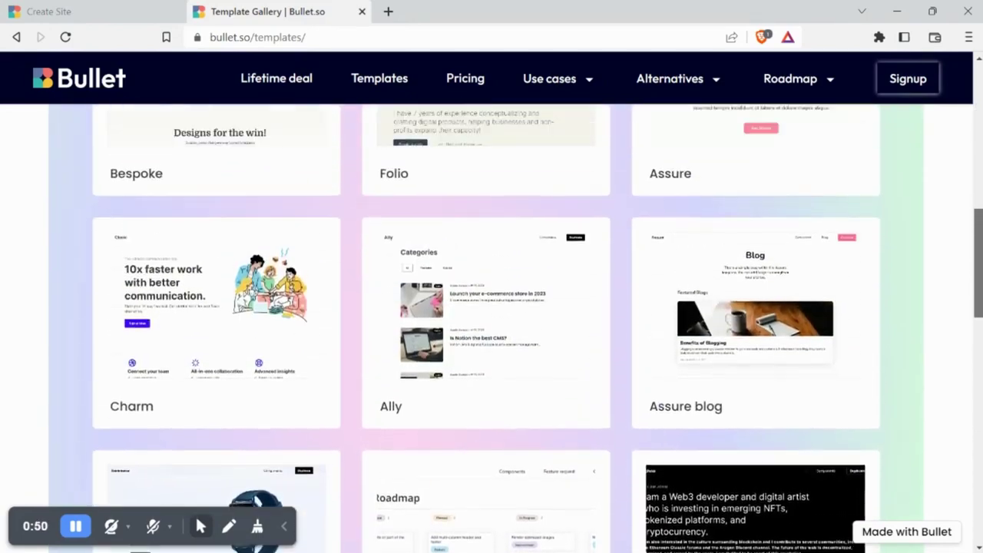
scroll(979, 166, up, 1)
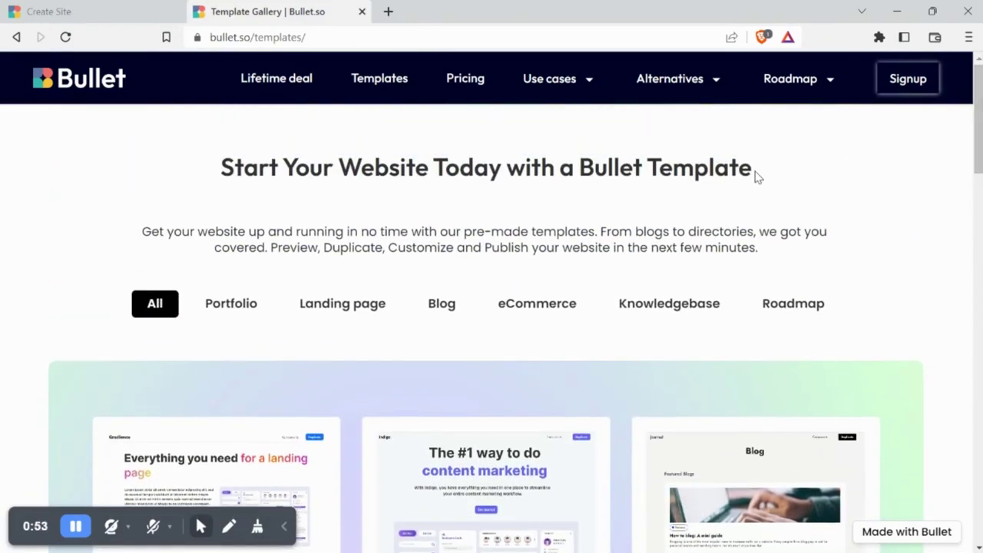
Filter the gallery to Portfolio templates and scroll through the Folio preview
click(226, 306)
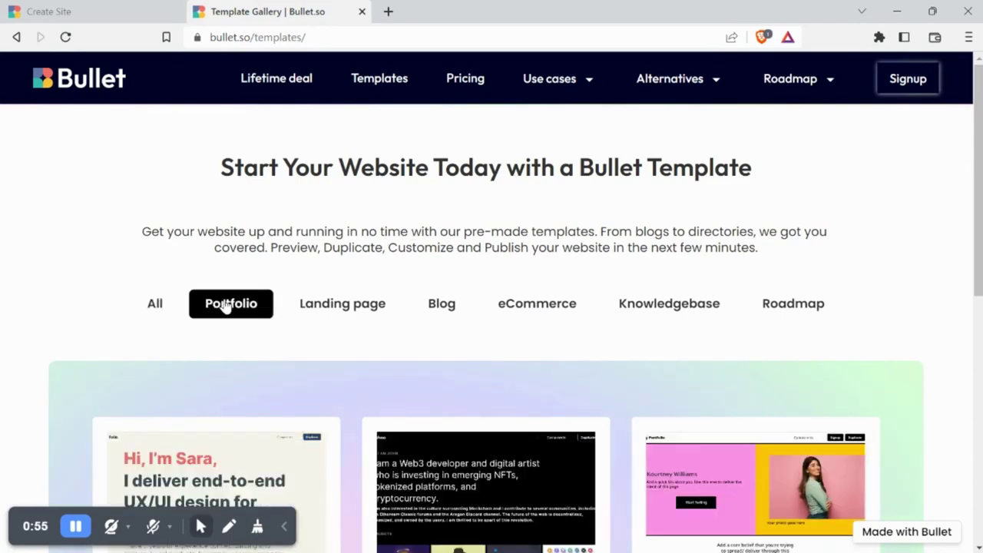
scroll(978, 153, down, 3)
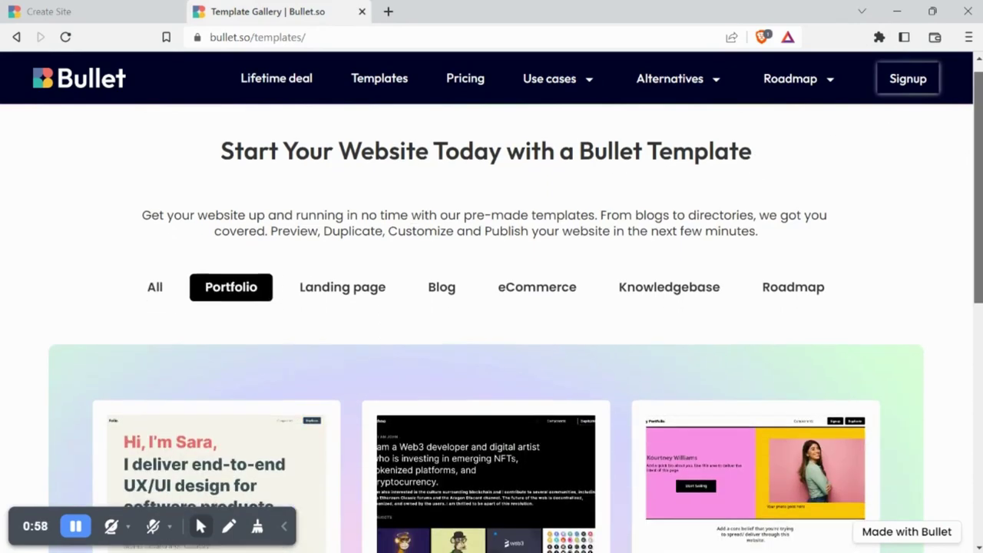
scroll(444, 251, down, 3)
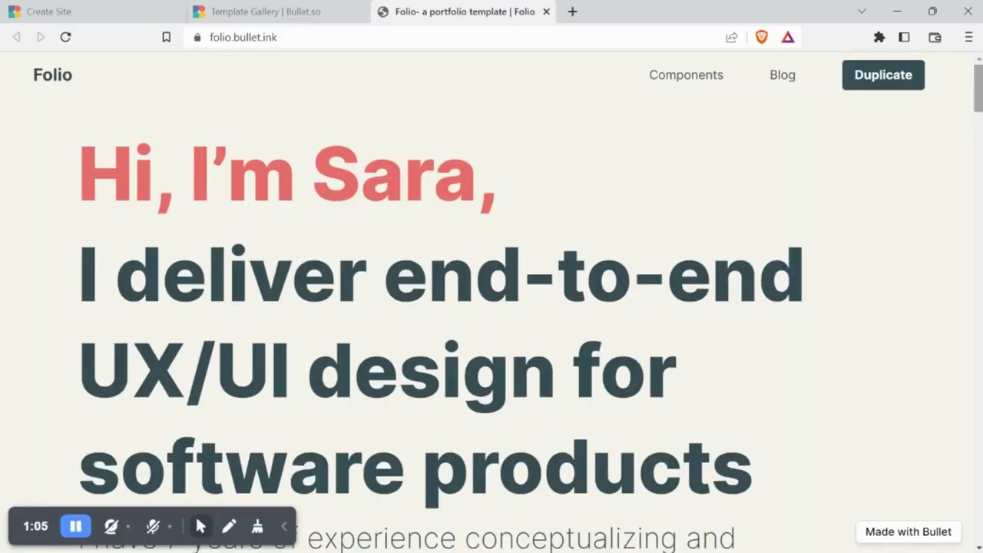
scroll(492, 307, down, 15)
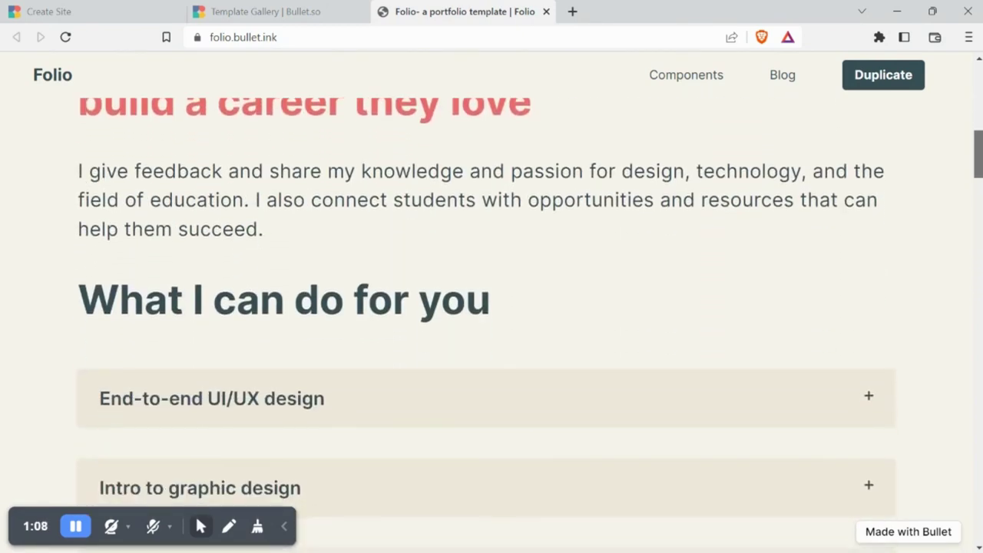
scroll(492, 307, down, 15)
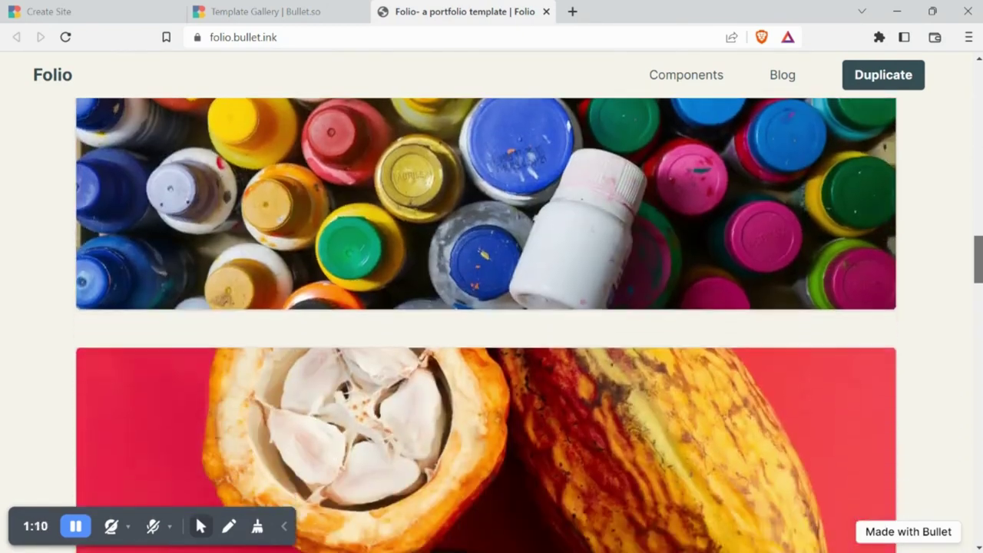
scroll(491, 307, down, 2)
scroll(981, 311, down, 1)
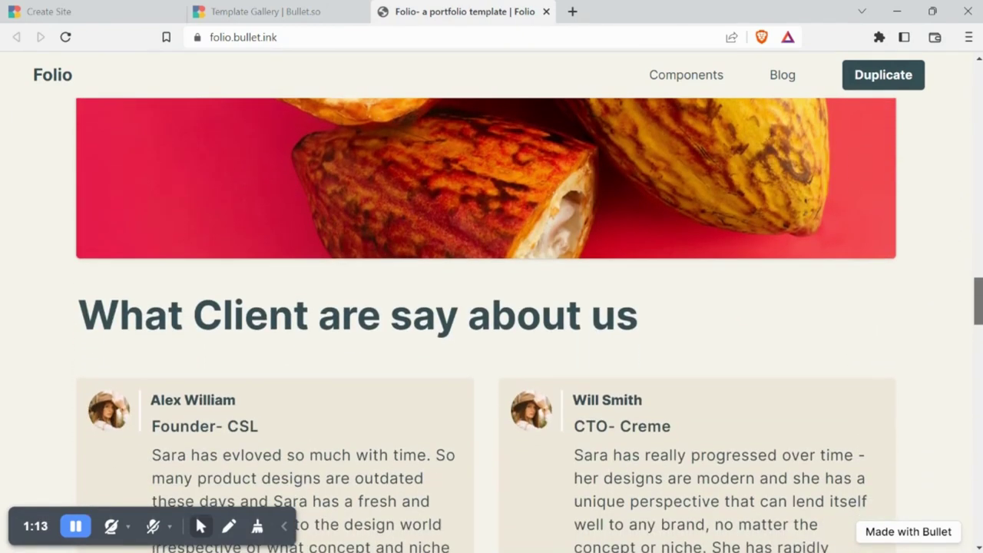
scroll(491, 307, up, 20)
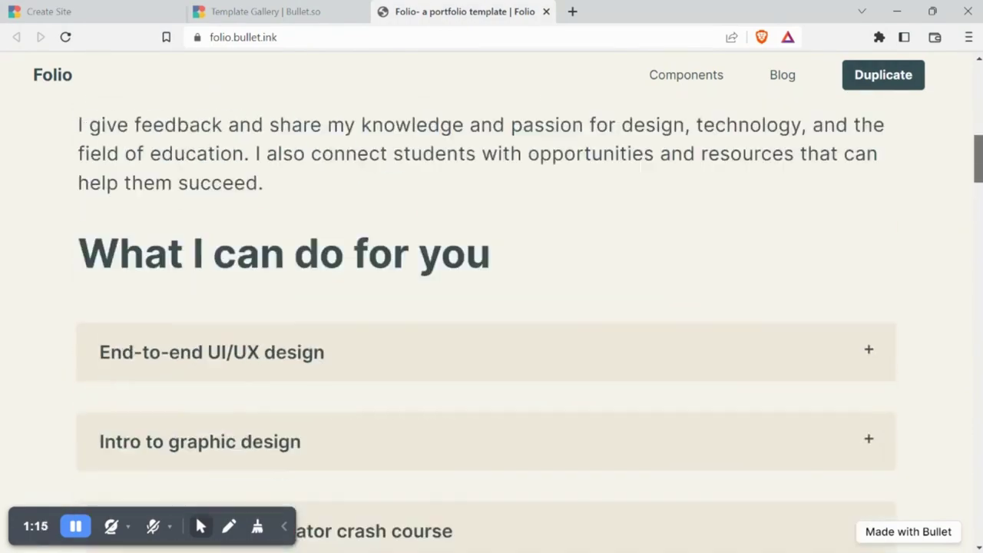
Duplicate the Folio template into Notion and copy the page's public web link
click(904, 81)
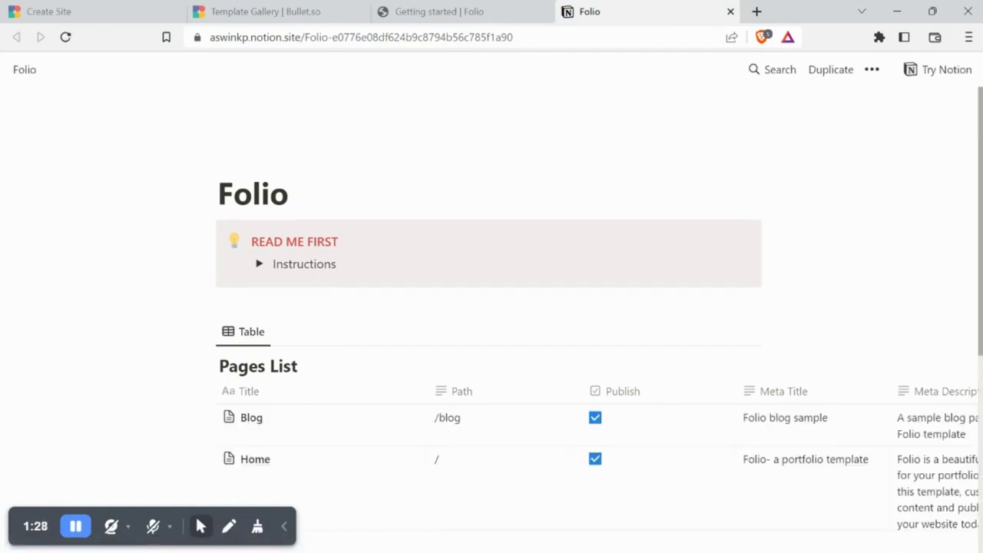
scroll(937, 107, down, 3)
scroll(972, 132, up, 3)
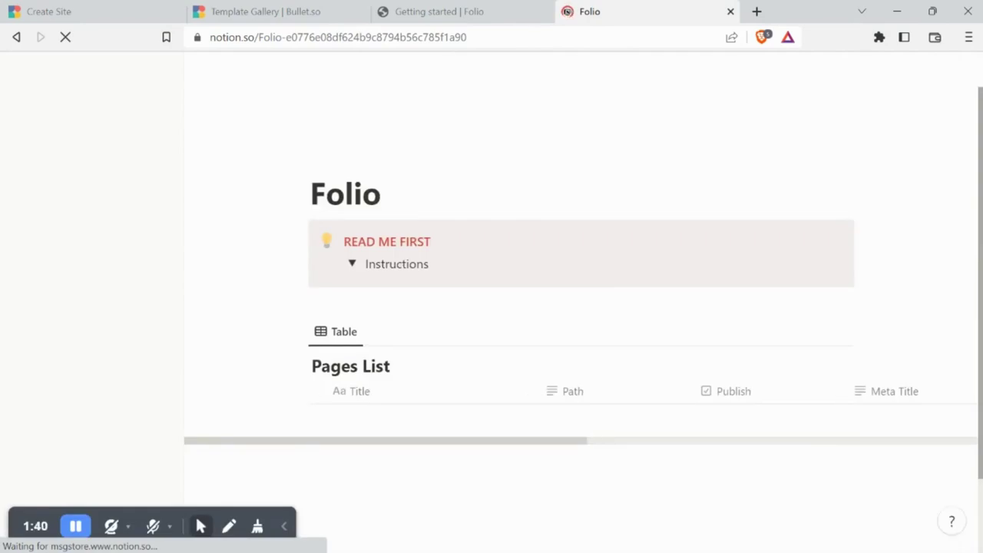
scroll(583, 308, down, 5)
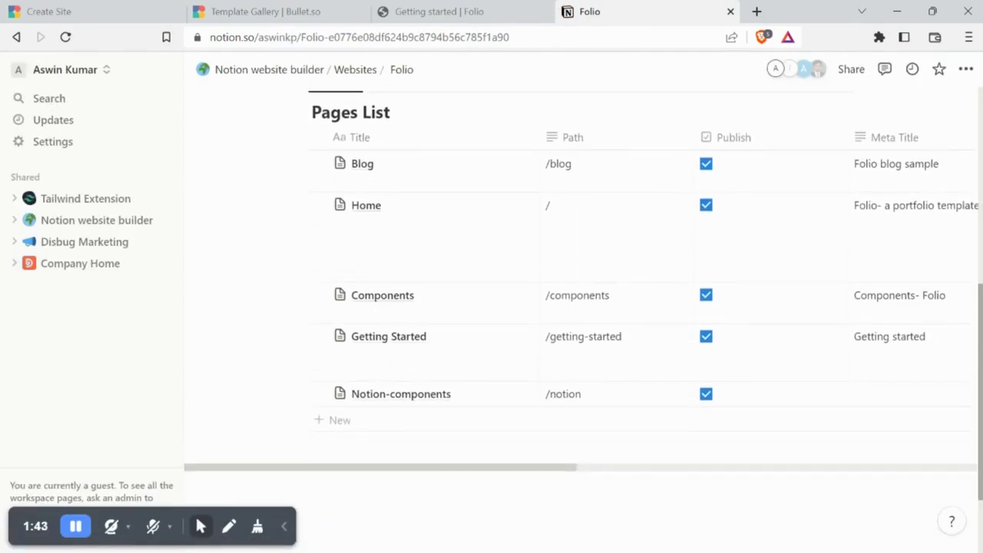
scroll(583, 307, down, 2)
scroll(583, 308, up, 5)
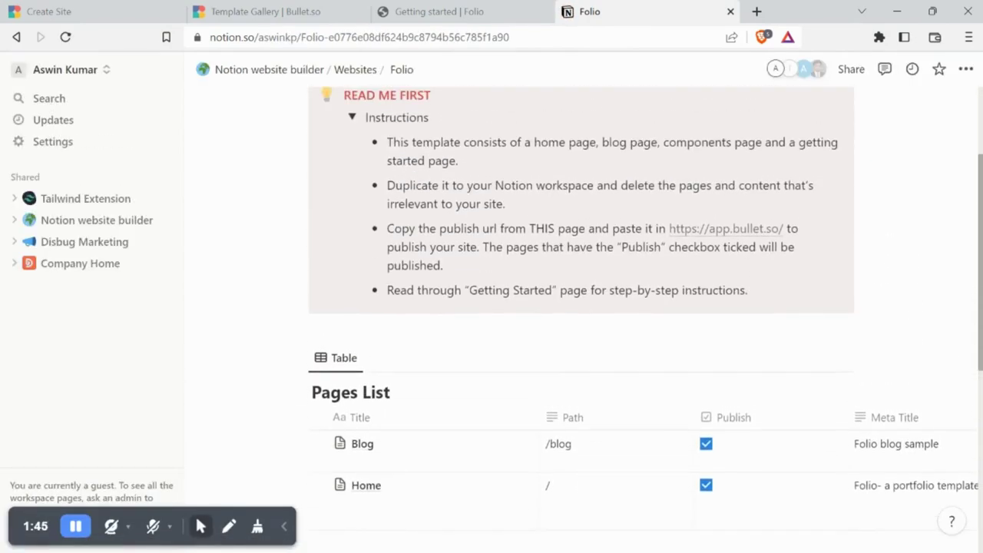
scroll(584, 307, up, 2)
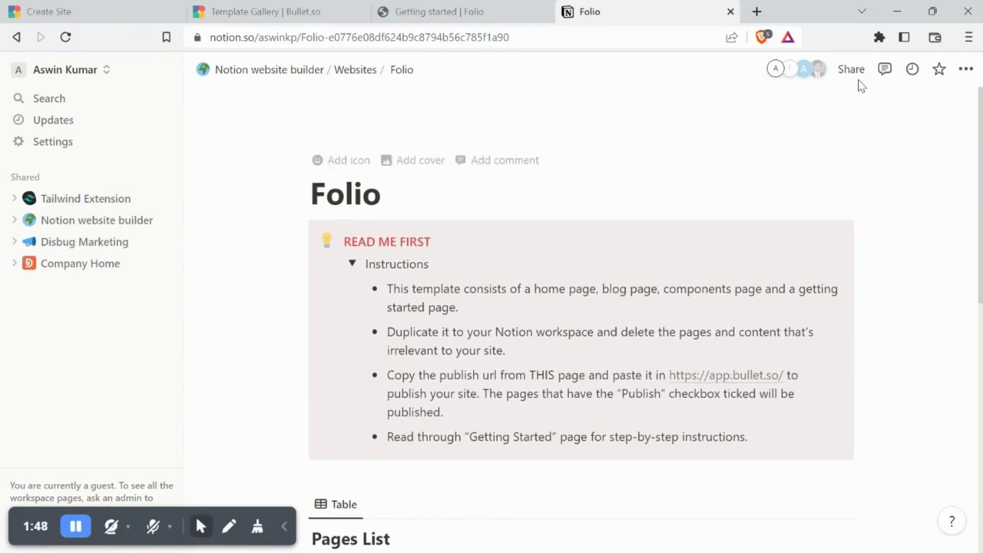
click(851, 71)
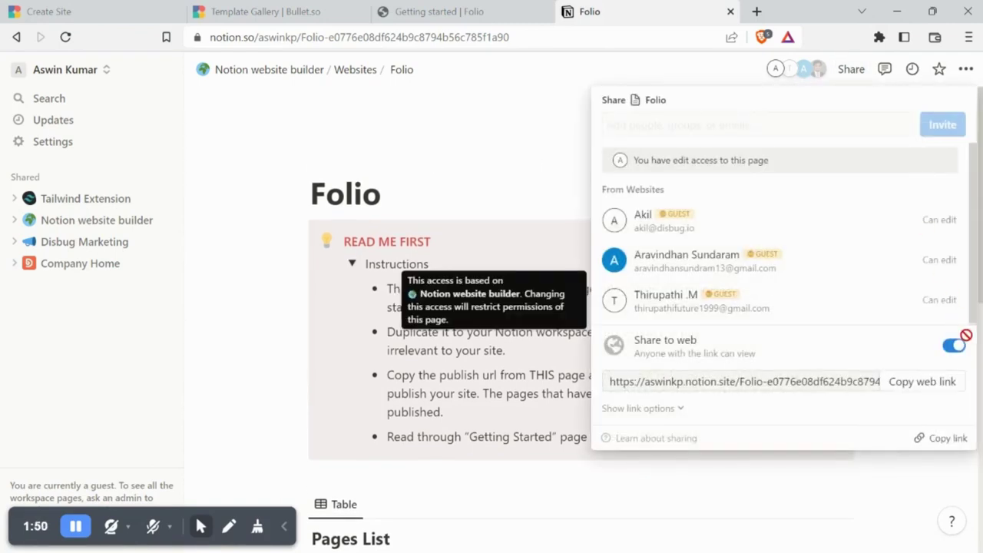
click(927, 381)
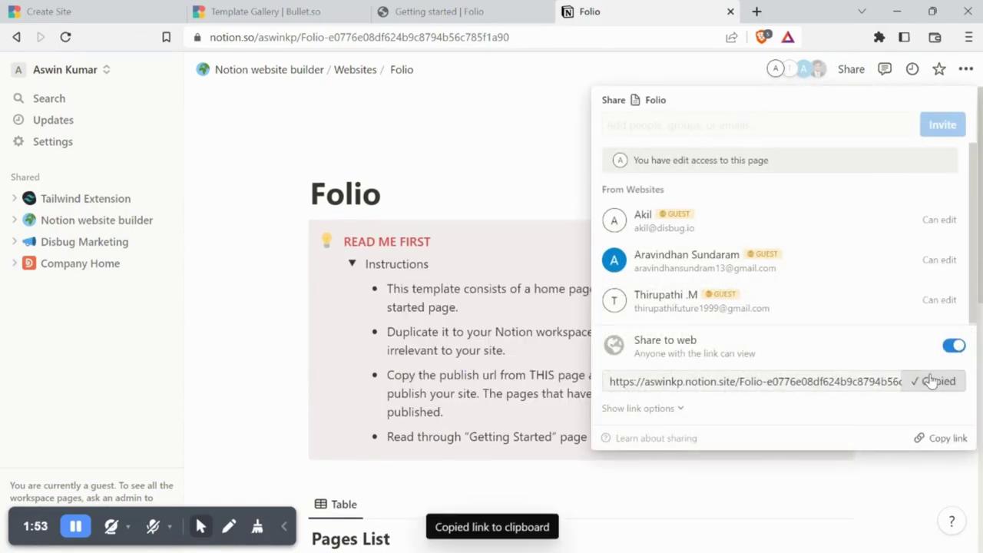
Paste the Folio Notion link as the public URL and create Demo site
click(91, 9)
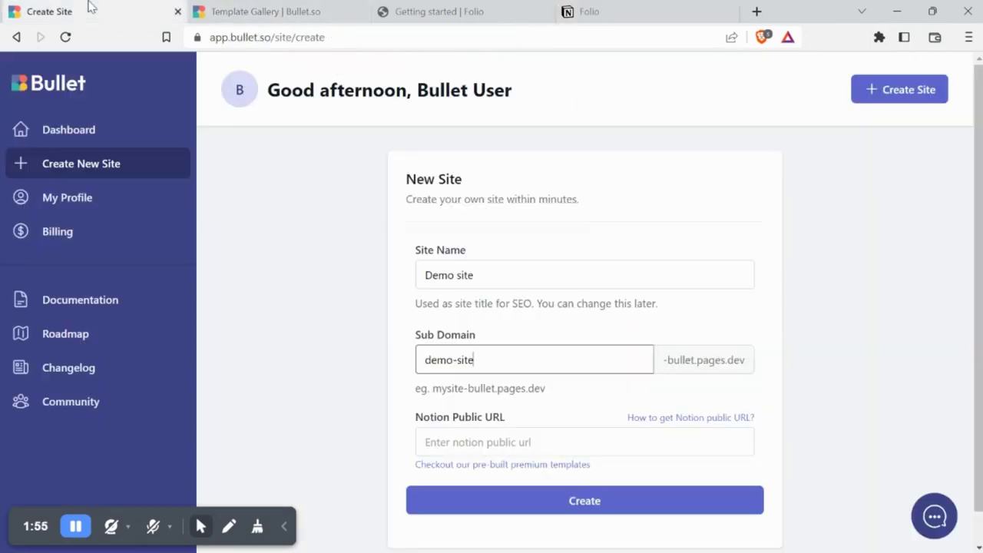
click(472, 435)
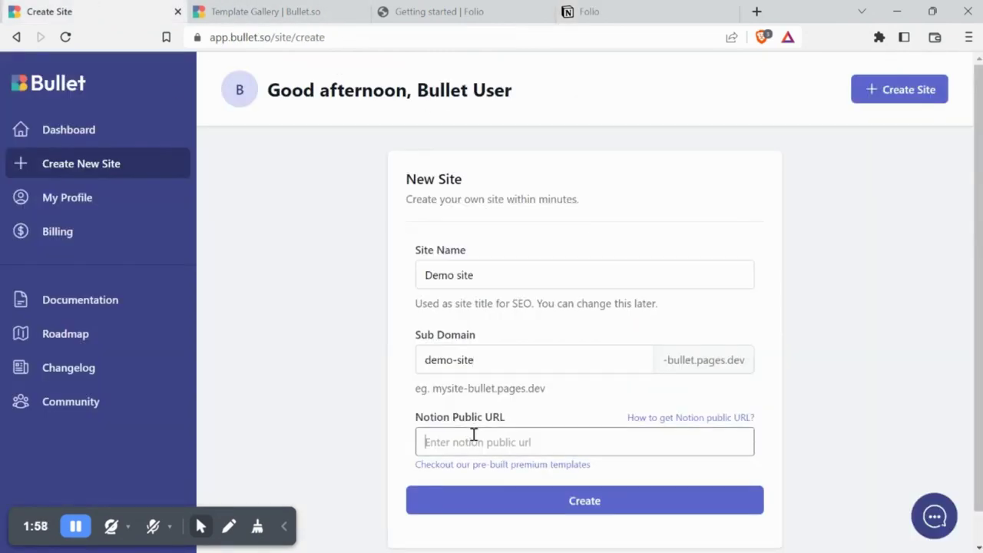
key(ctrl+v)
click(533, 502)
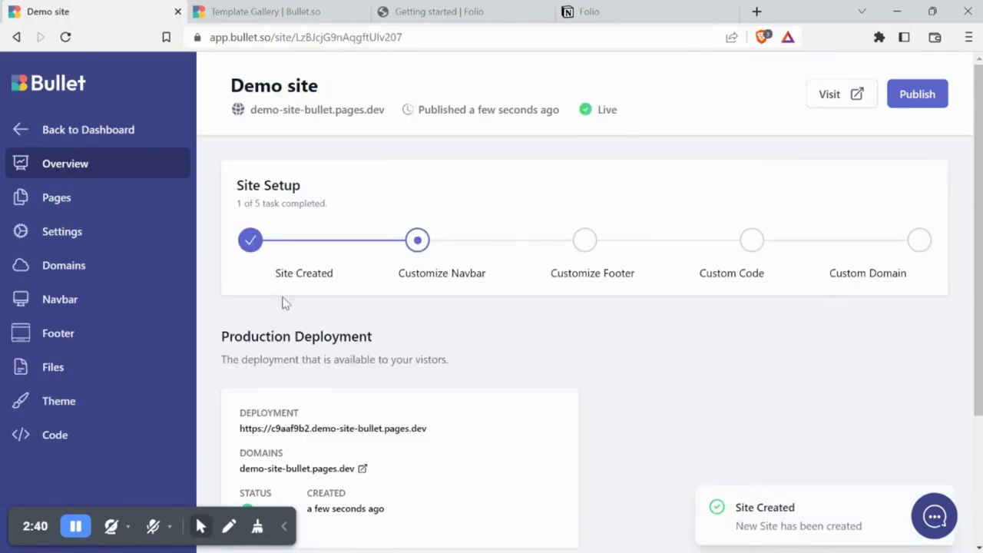
Paste the Folio stylesheet link from Getting Started into the head code, save, and publish
click(80, 444)
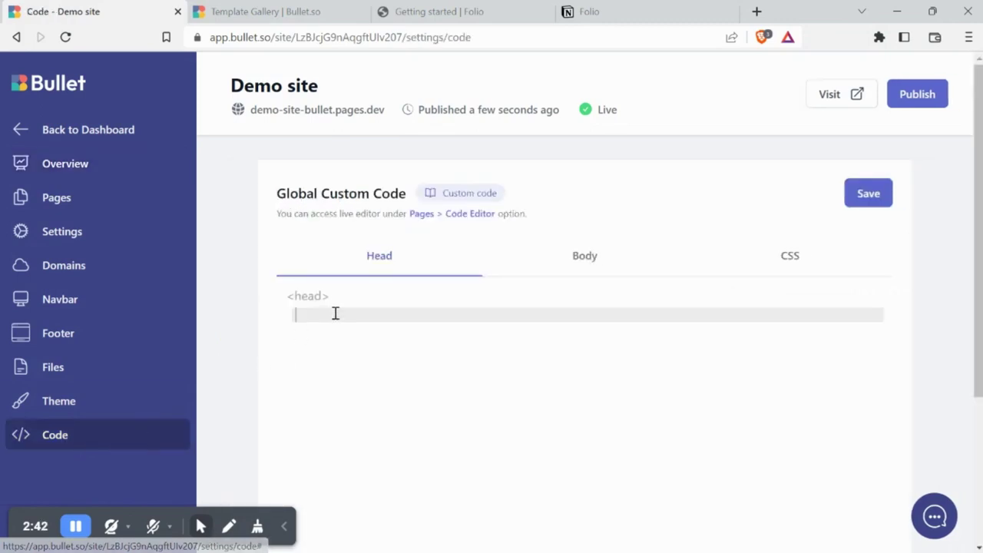
click(415, 12)
scroll(353, 388, down, 3)
scroll(353, 389, down, 10)
drag(83, 340, 716, 376)
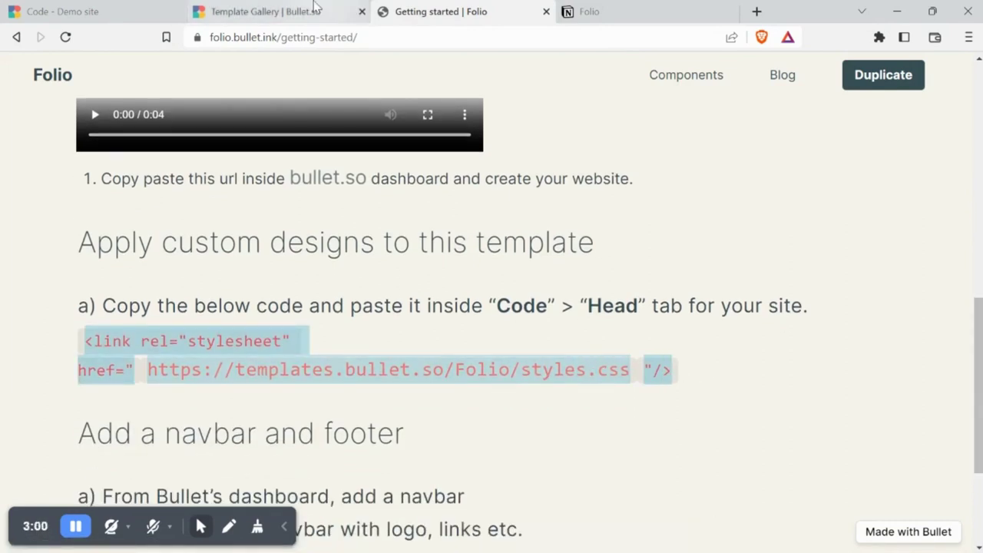
click(111, 8)
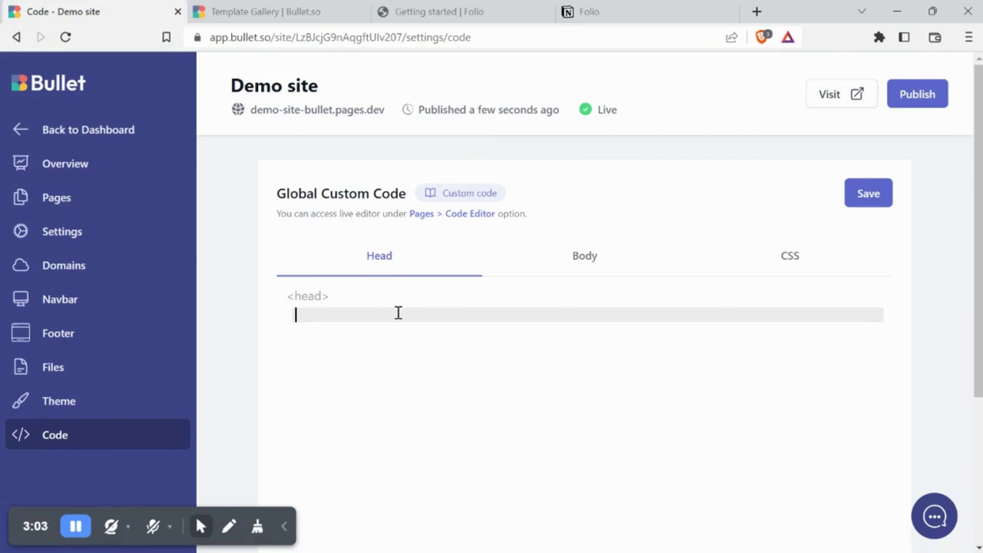
key(ctrl+v)
click(863, 198)
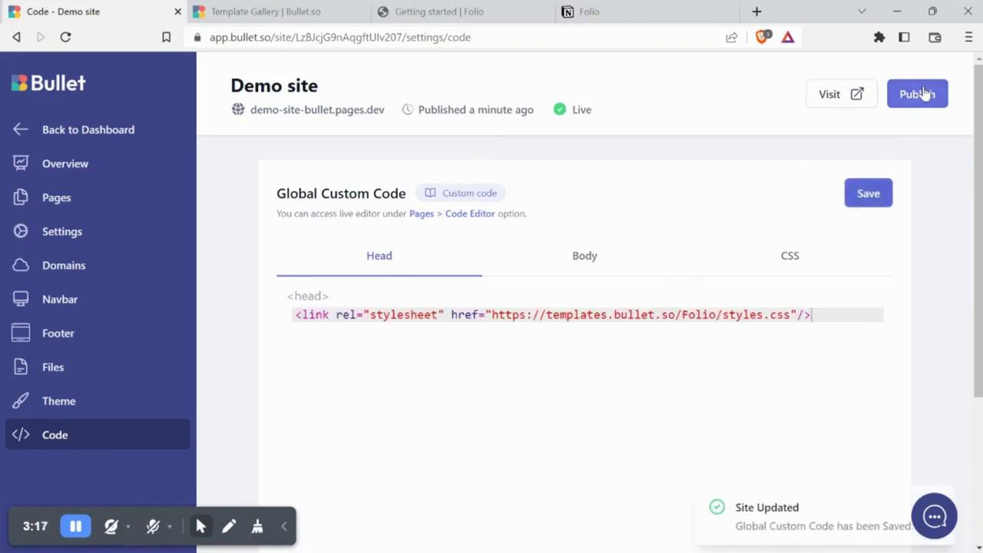
click(918, 93)
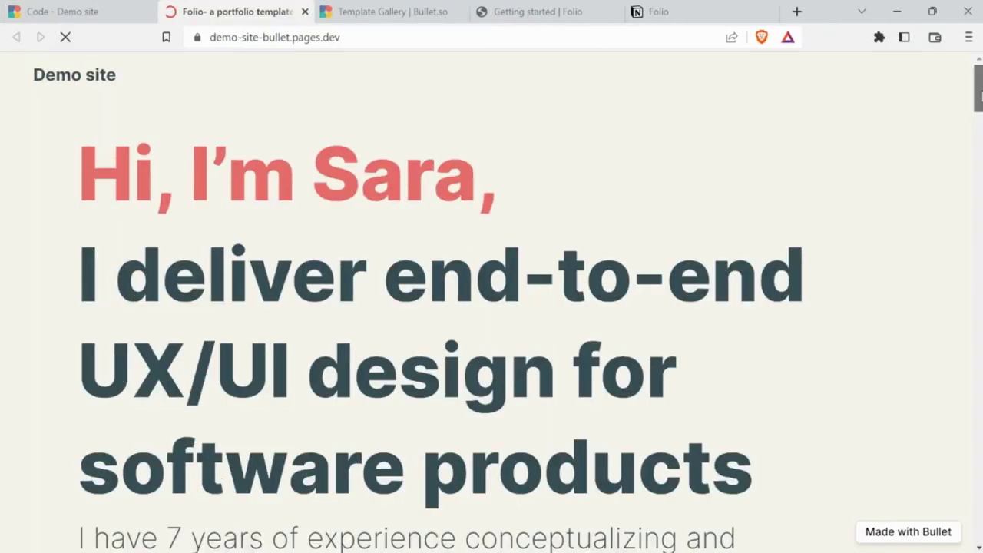
Scroll through demo-site-bullet.pages.dev down to the footer and back to the top
scroll(980, 92, down, 15)
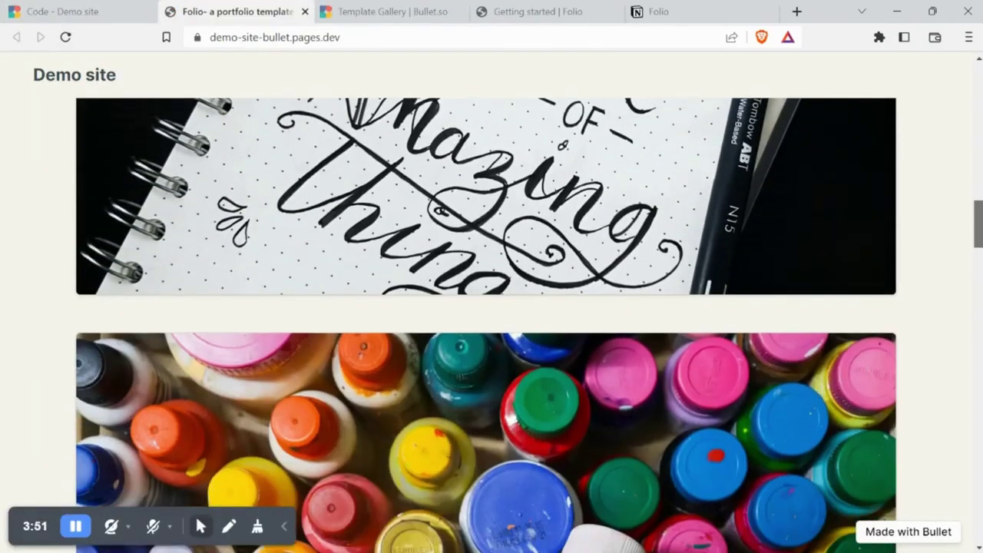
scroll(491, 322, down, 10)
scroll(491, 322, down, 3)
scroll(491, 307, down, 15)
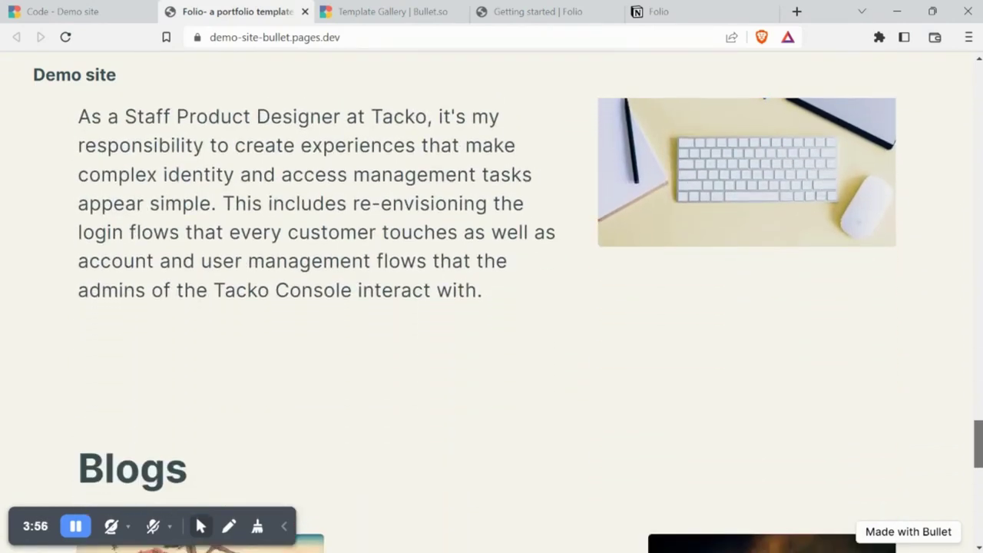
scroll(491, 323, down, 10)
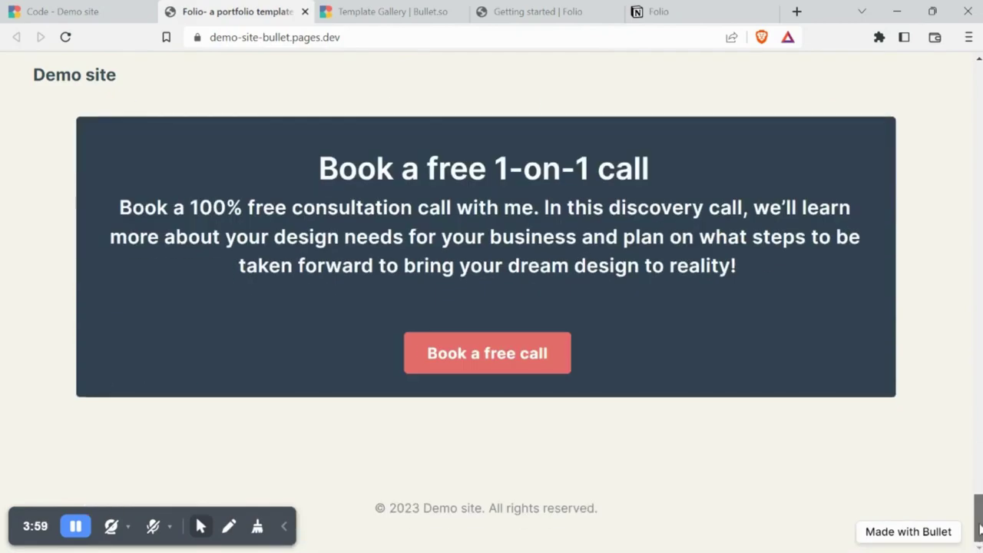
drag(979, 528, 979, 81)
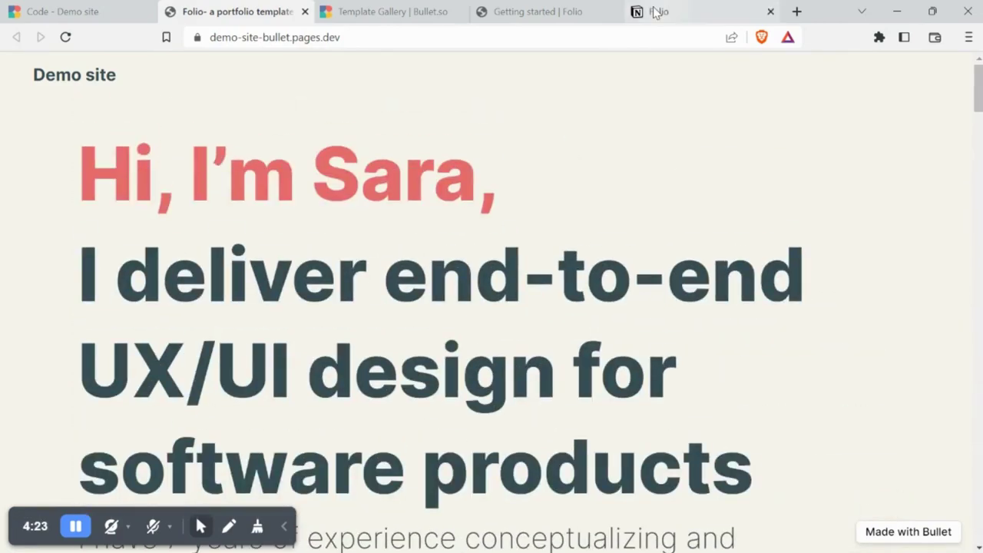
Delete the Components, Getting Started and Notion-components rows from the Pages List
click(656, 13)
scroll(491, 307, down, 1)
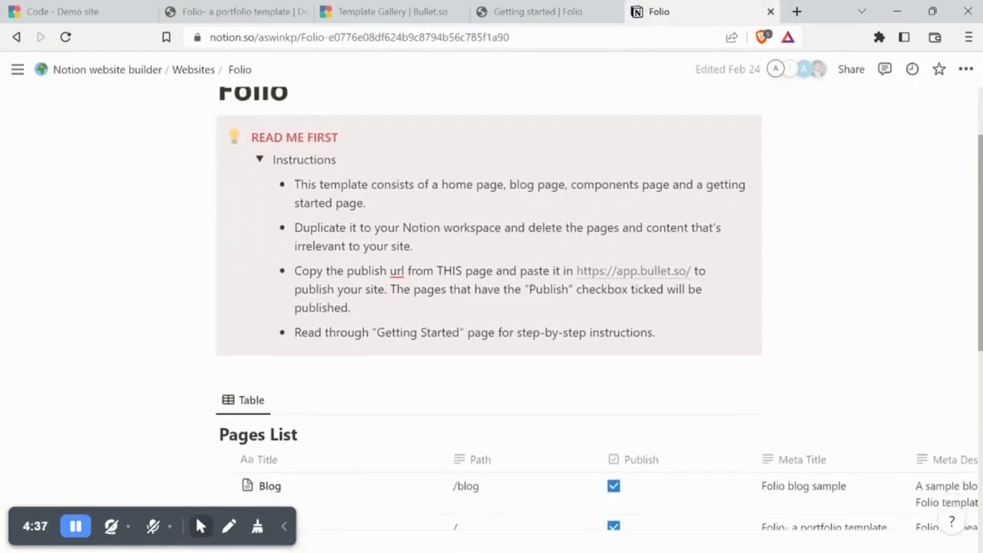
scroll(942, 510, down, 3)
scroll(943, 510, down, 4)
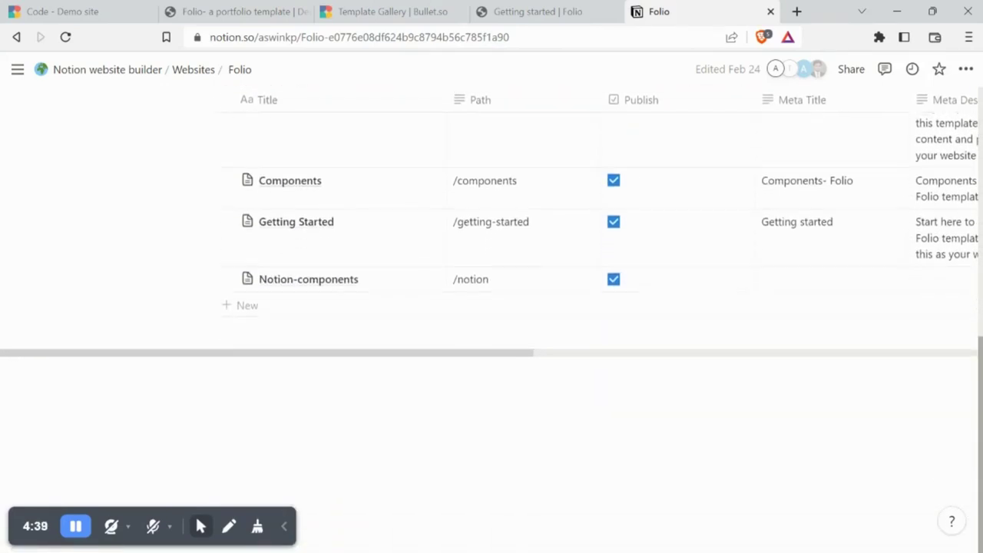
scroll(978, 331, up, 2)
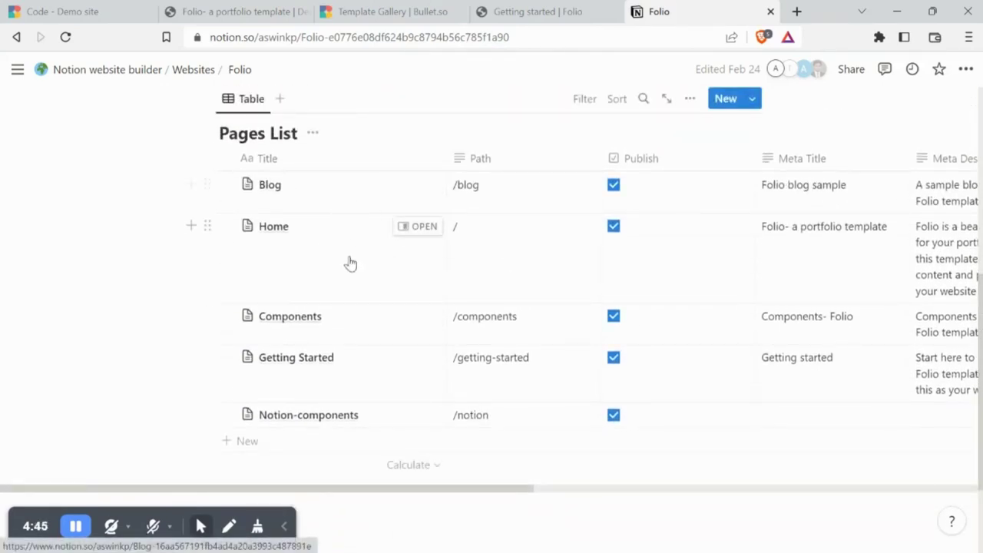
click(208, 314)
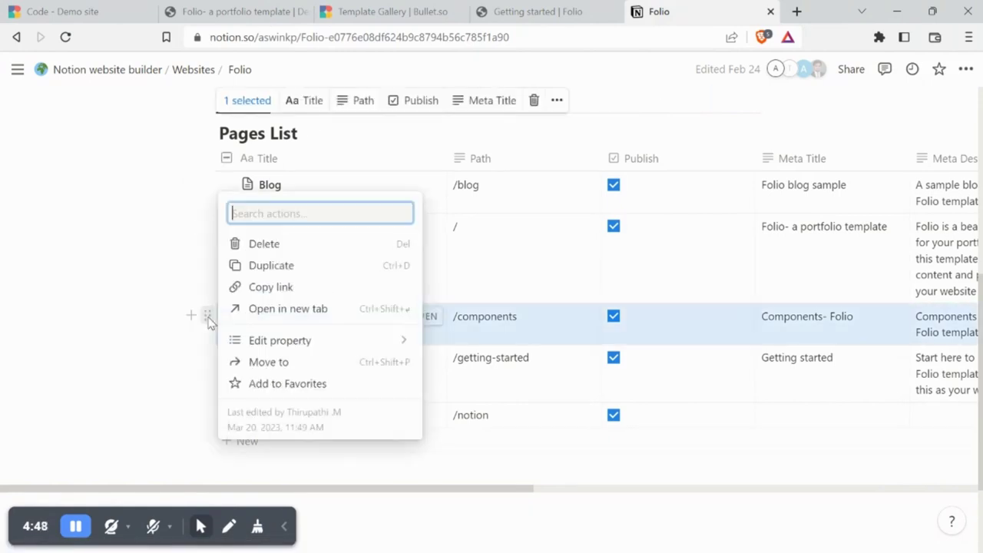
click(307, 244)
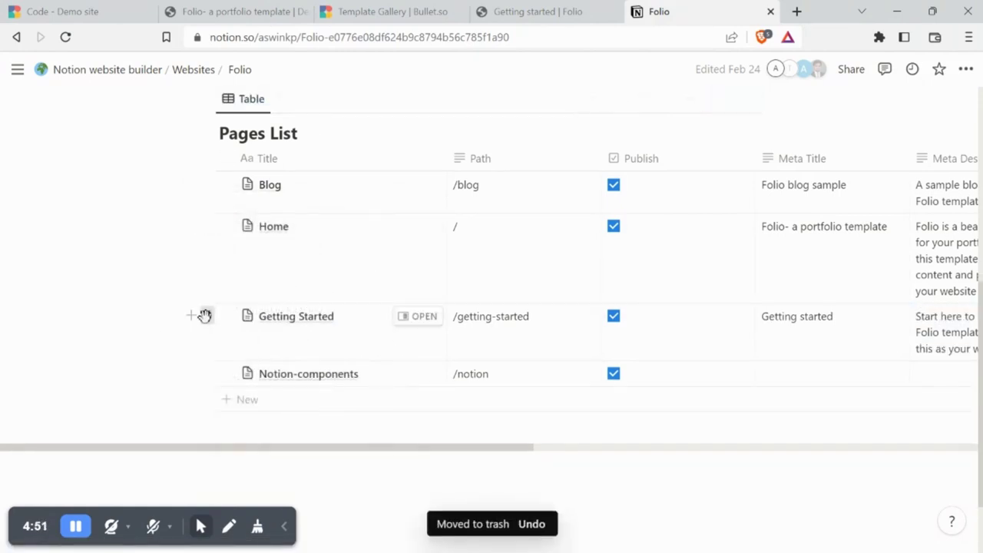
click(206, 315)
click(293, 245)
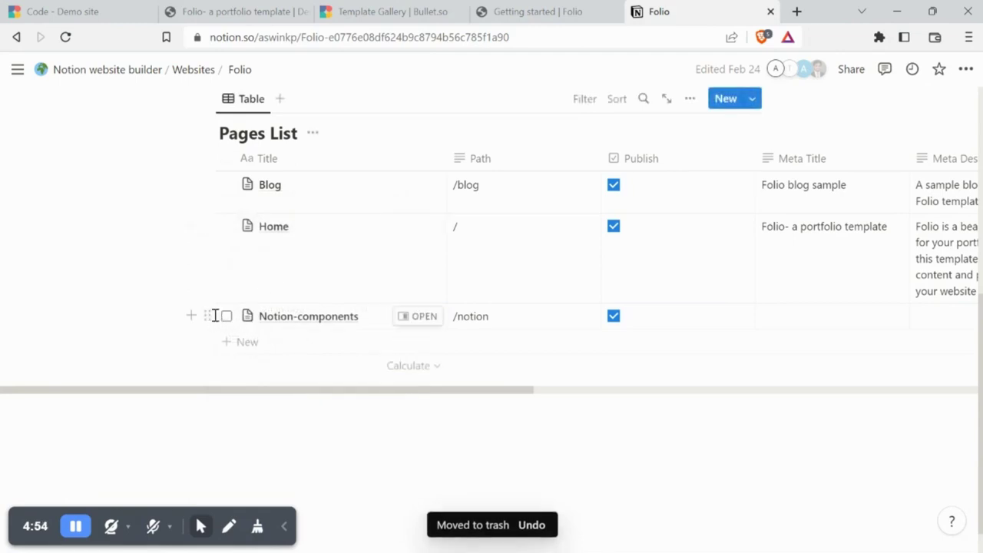
click(208, 315)
click(275, 243)
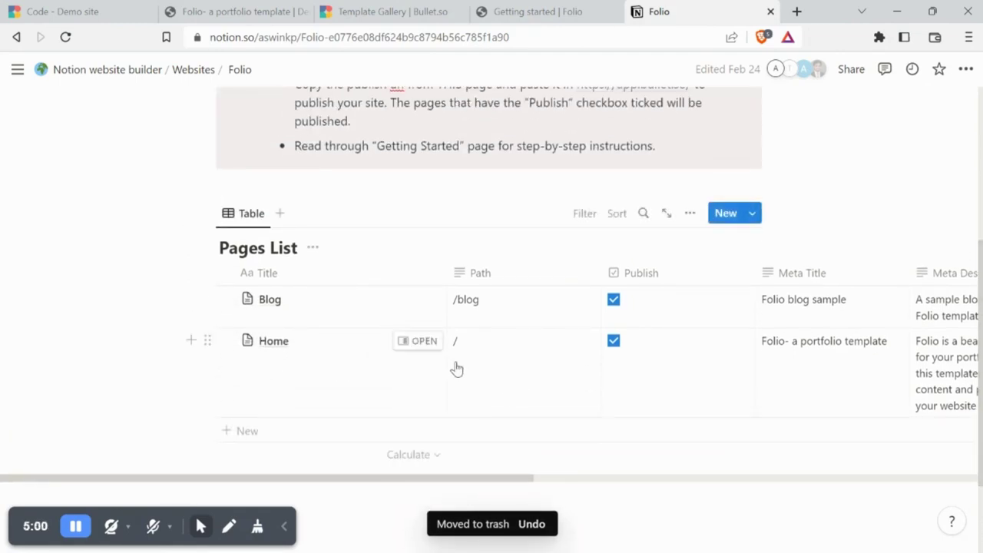
Open the Home page as a full page and scroll through its sections
click(424, 341)
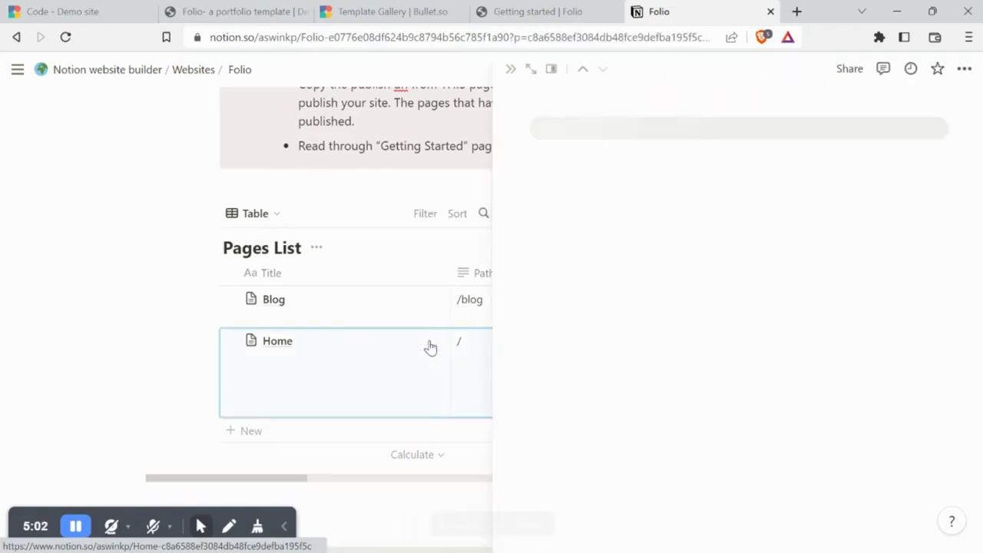
click(529, 73)
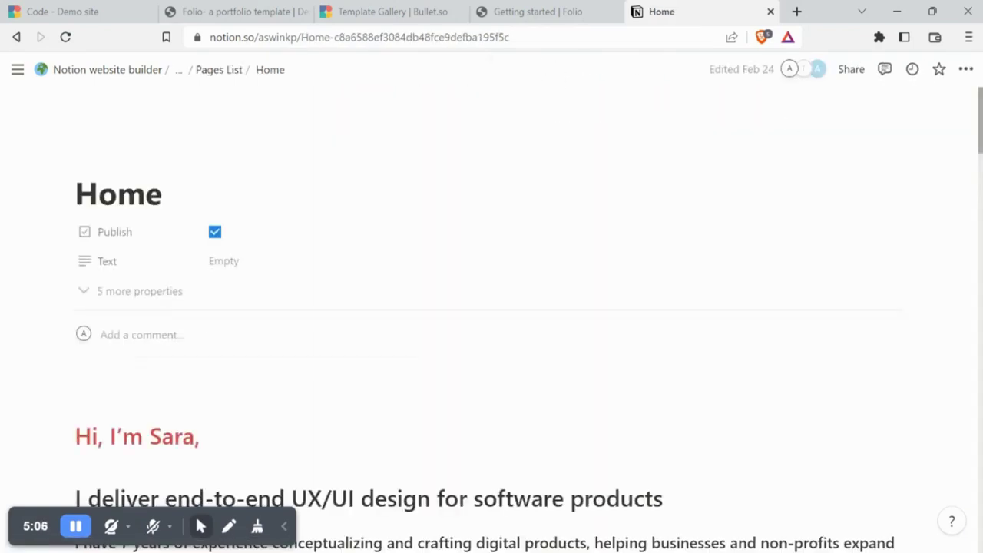
scroll(492, 307, down, 4)
scroll(491, 308, down, 10)
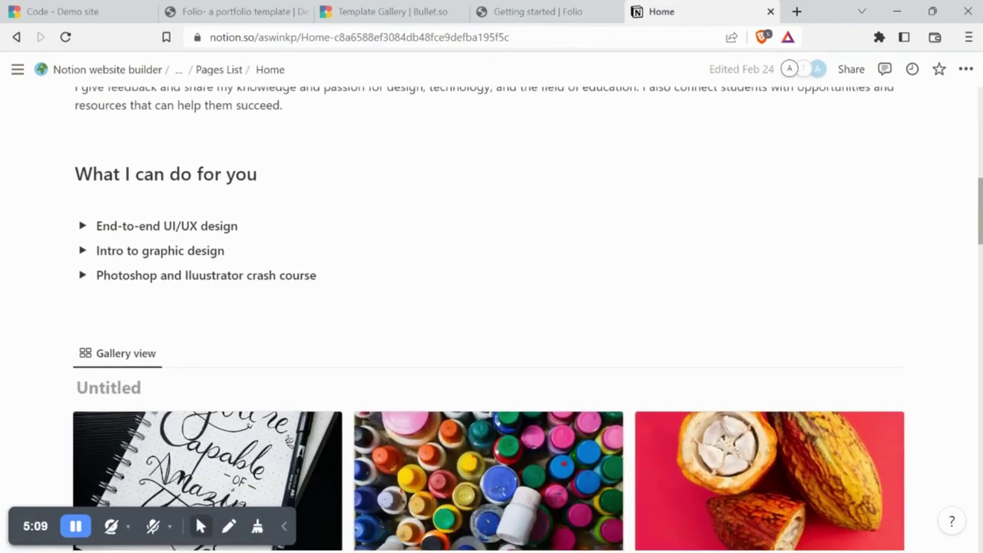
scroll(492, 307, down, 2)
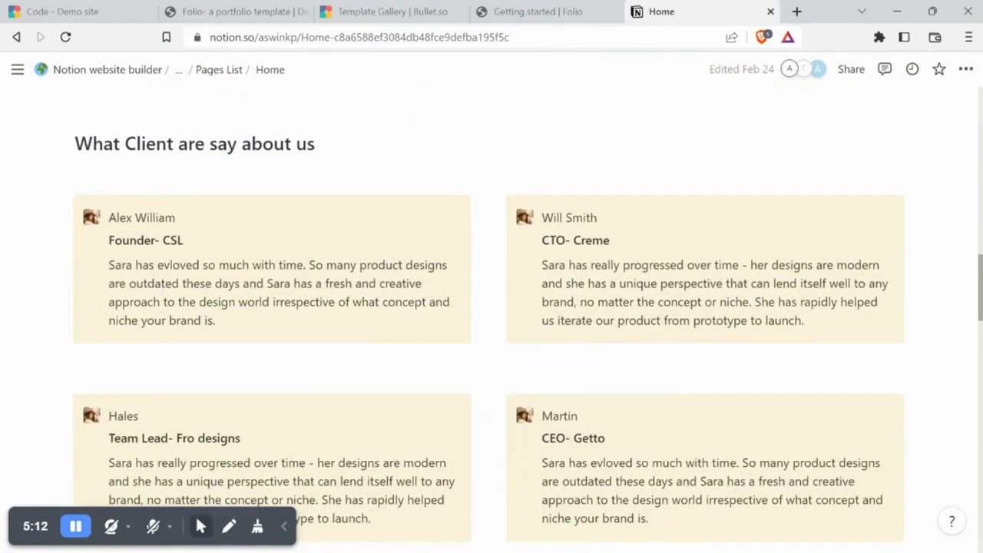
scroll(491, 307, down, 11)
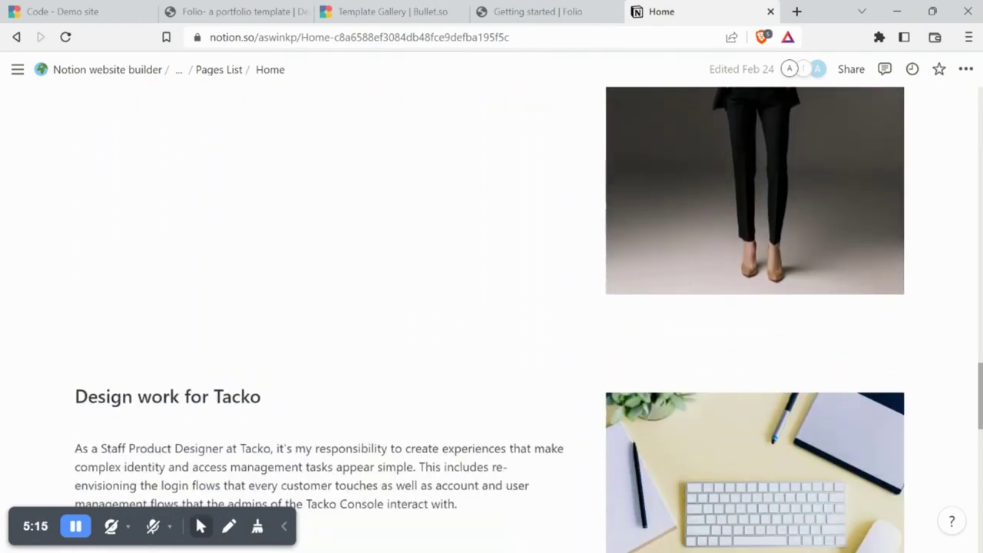
scroll(491, 307, down, 8)
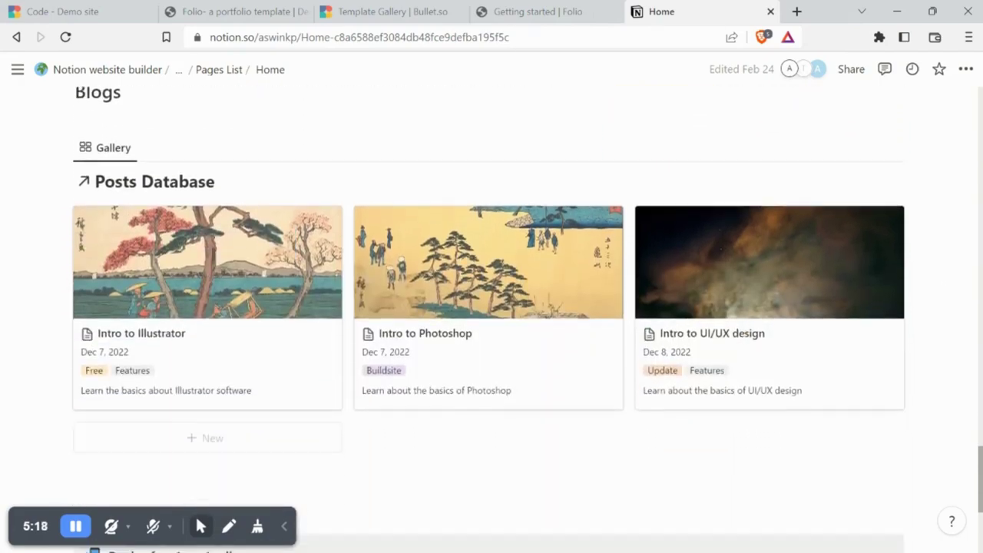
scroll(491, 307, down, 4)
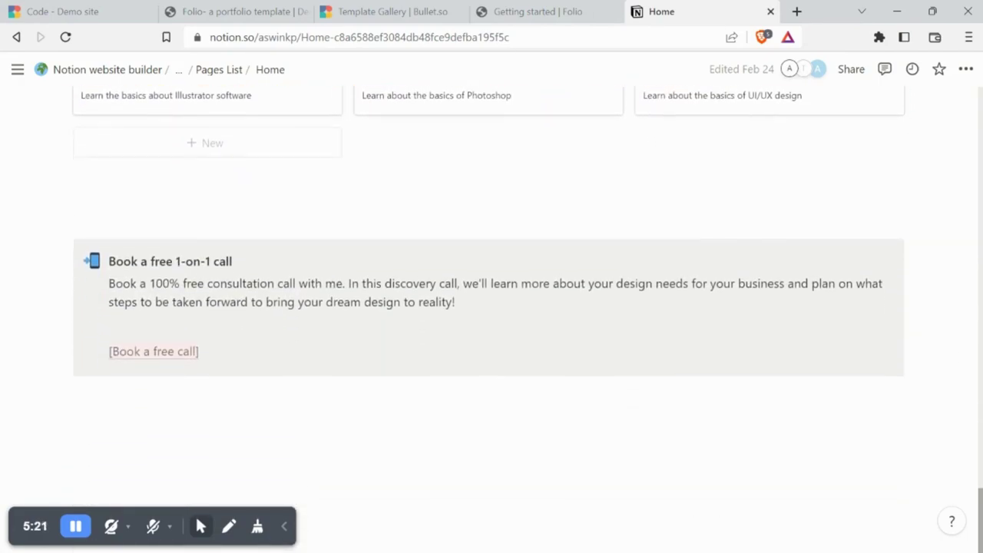
scroll(491, 307, up, 20)
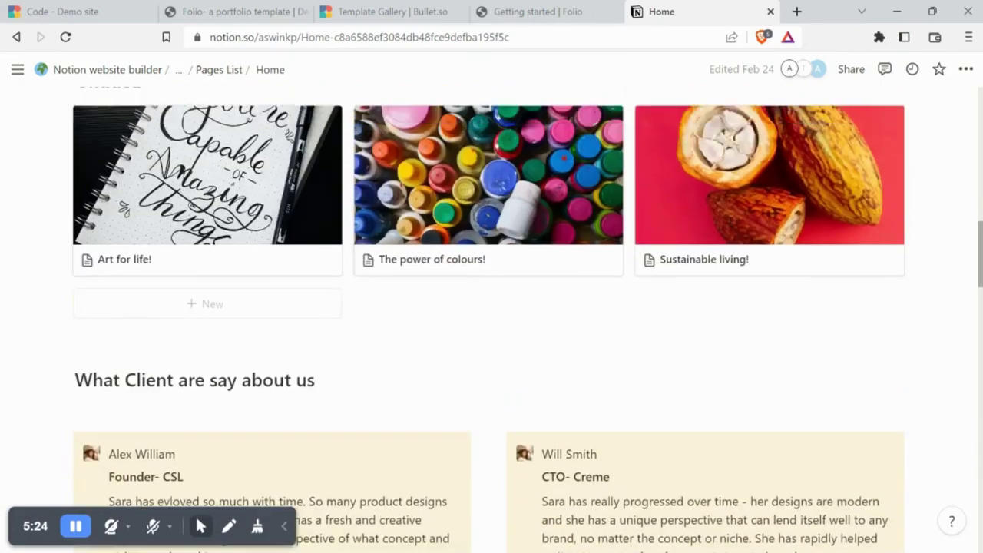
Replace the sample name in the red greeting with the owner's name
scroll(248, 125, down, 4)
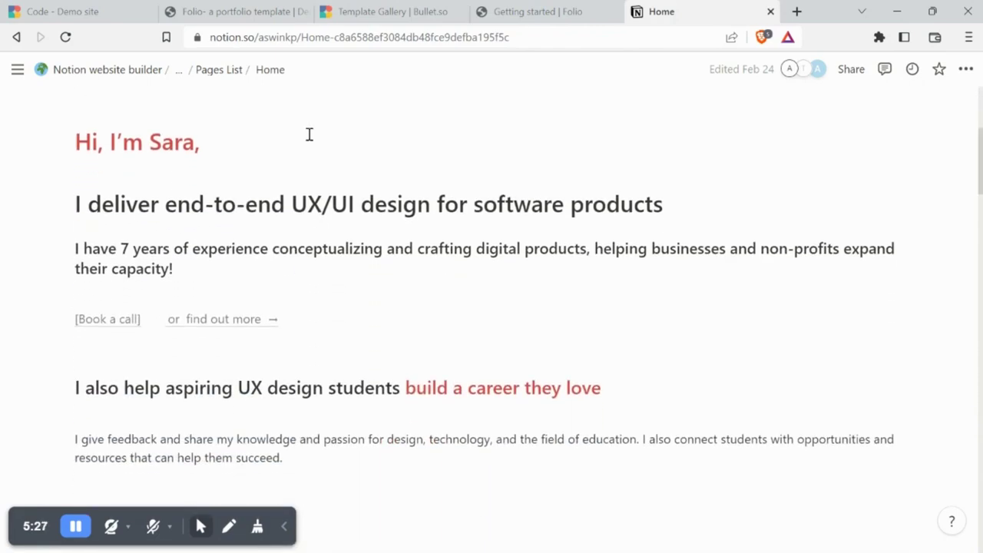
key(BackSpace)
key(BackSpace)
key(BackSpace)
key(BackSpace)
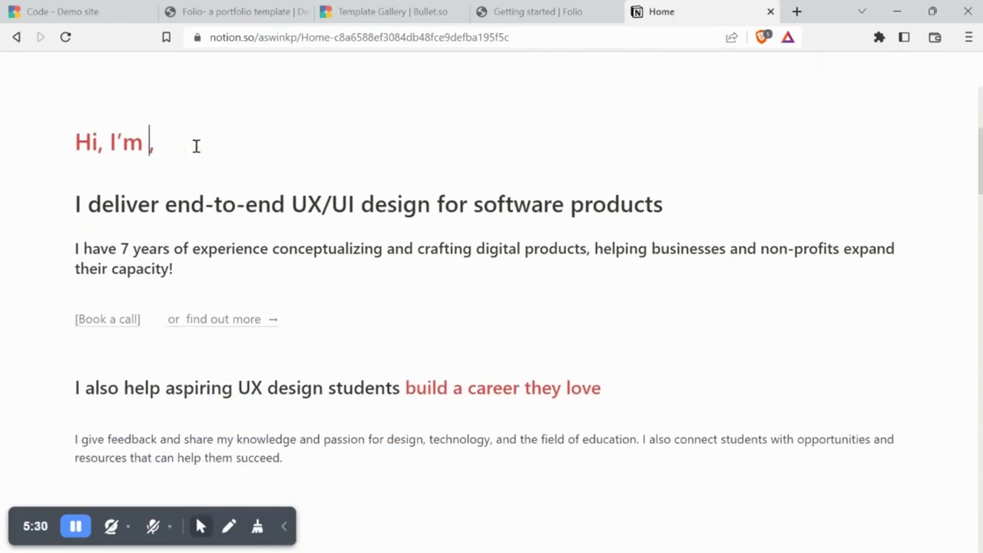
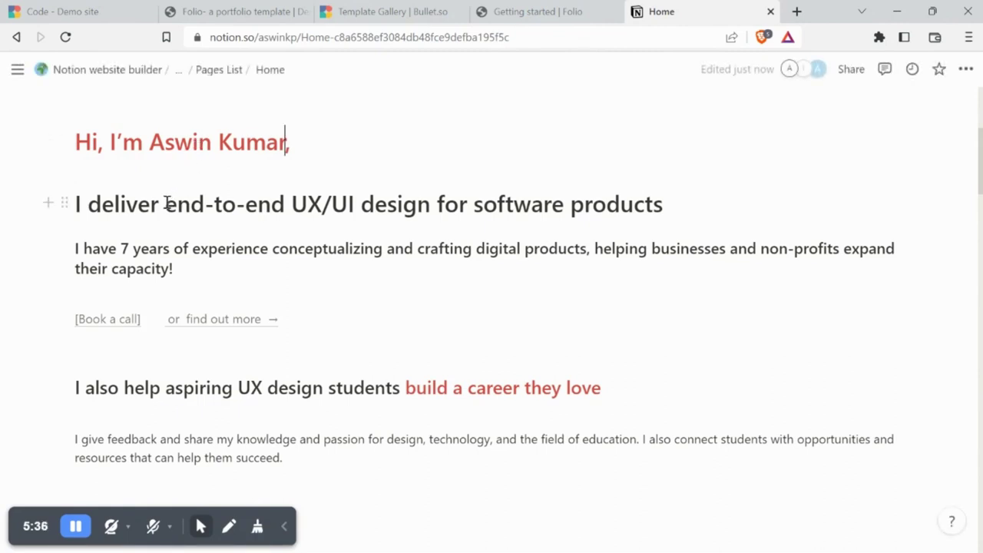
Change the H1 tagline to 'I create software products that ease the workflow among software teams!'
drag(76, 204, 661, 224)
key(BackSpace)
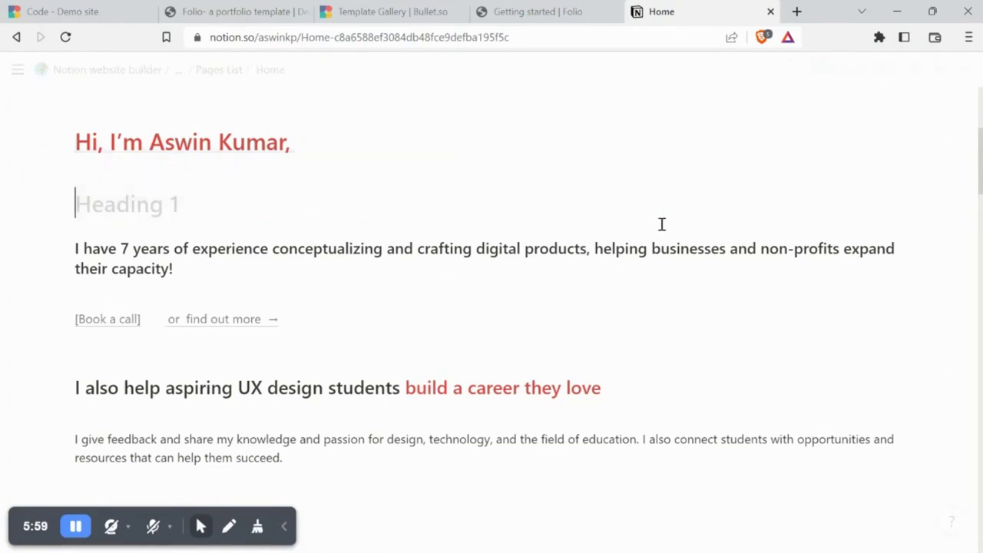
text(I)
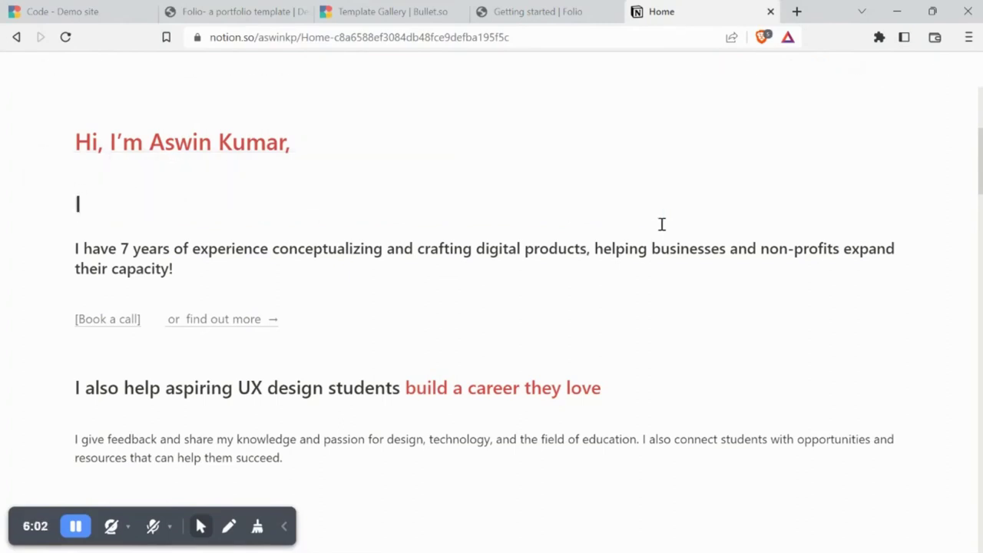
text( create software products that)
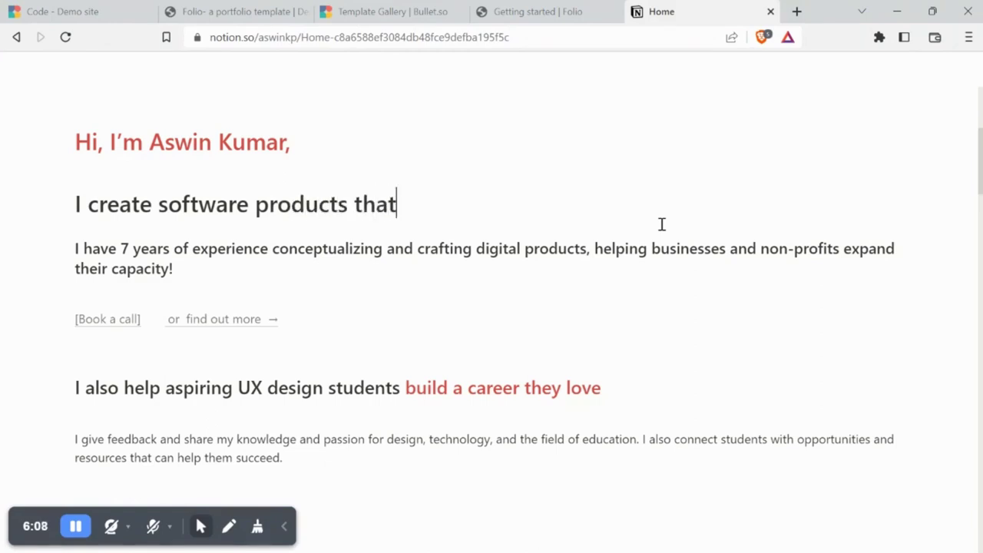
text( eas)
text(e the workflow among so)
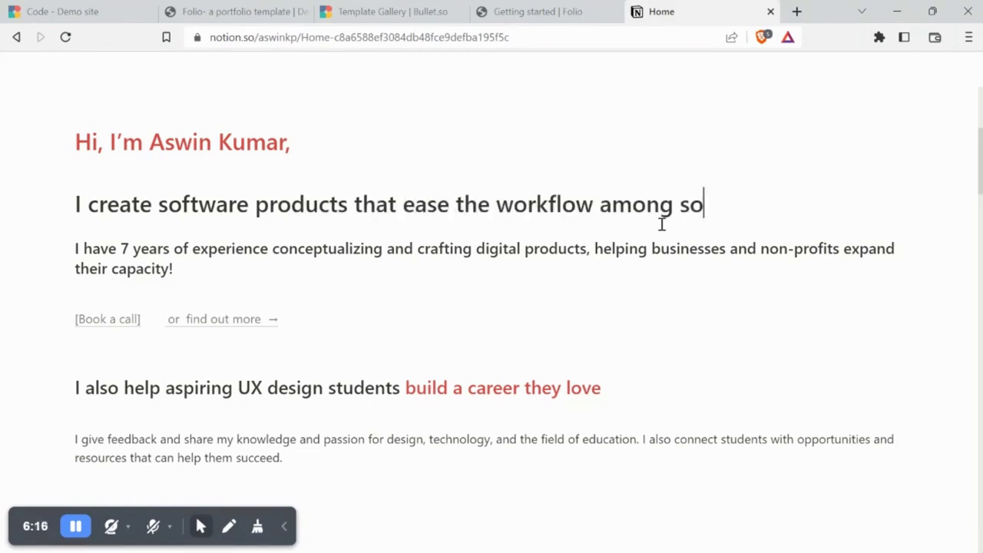
text(ftware teams!)
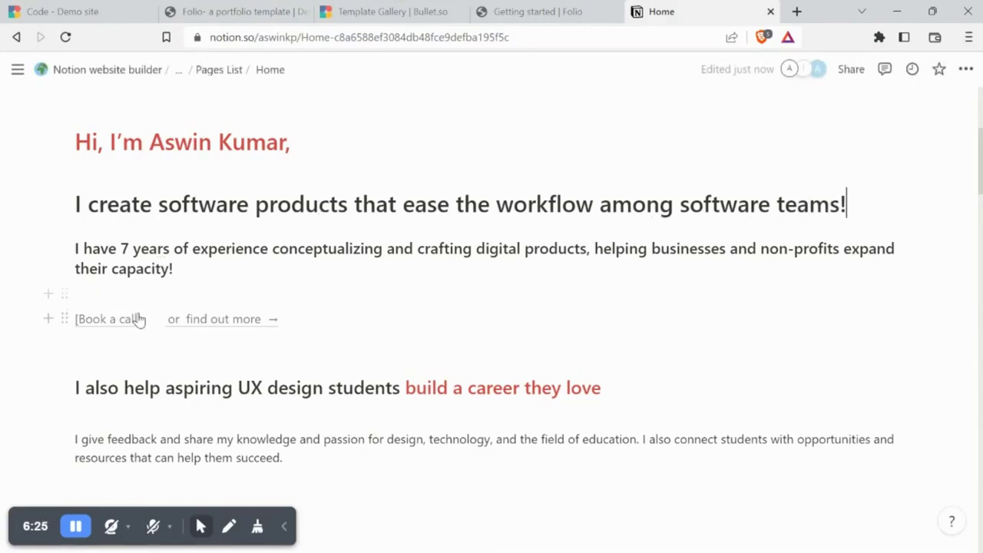
mouse_move(137, 327)
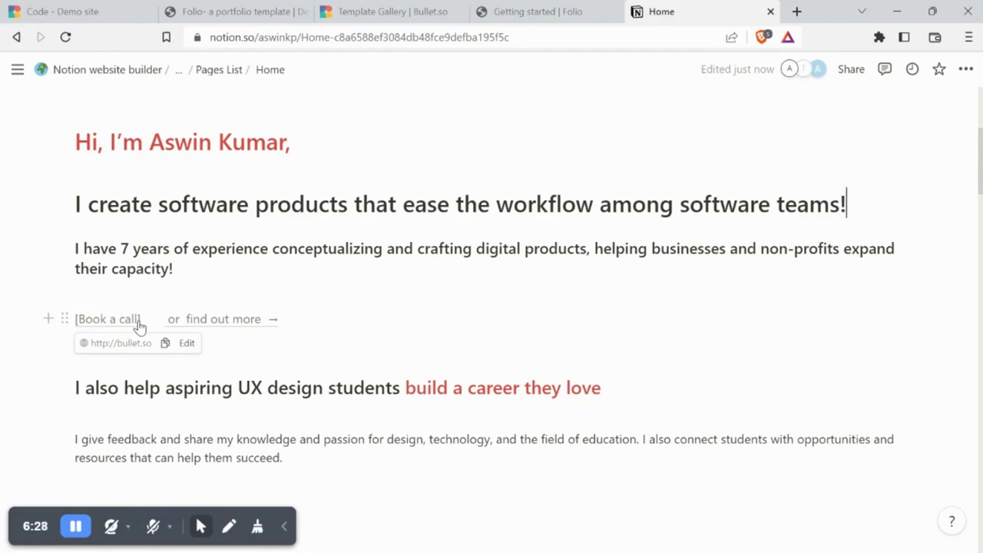
click(188, 344)
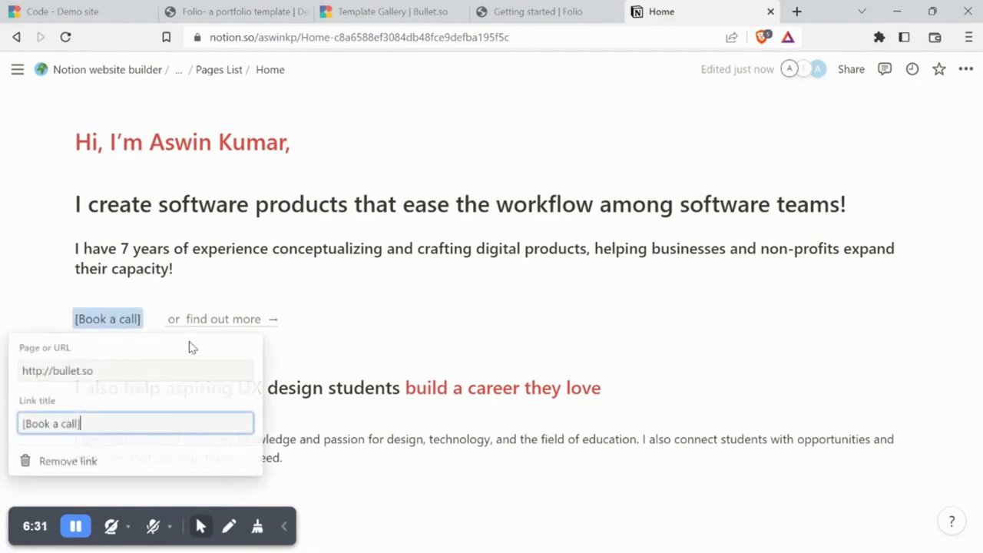
key(BackSpace)
key(BackSpace)
key(BackSpace)
key(BackSpace)
key(BackSpace)
key(BackSpace)
key(BackSpace)
key(BackSpace)
key(BackSpace)
key(BackSpace)
key(BackSpace)
key(BackSpace)
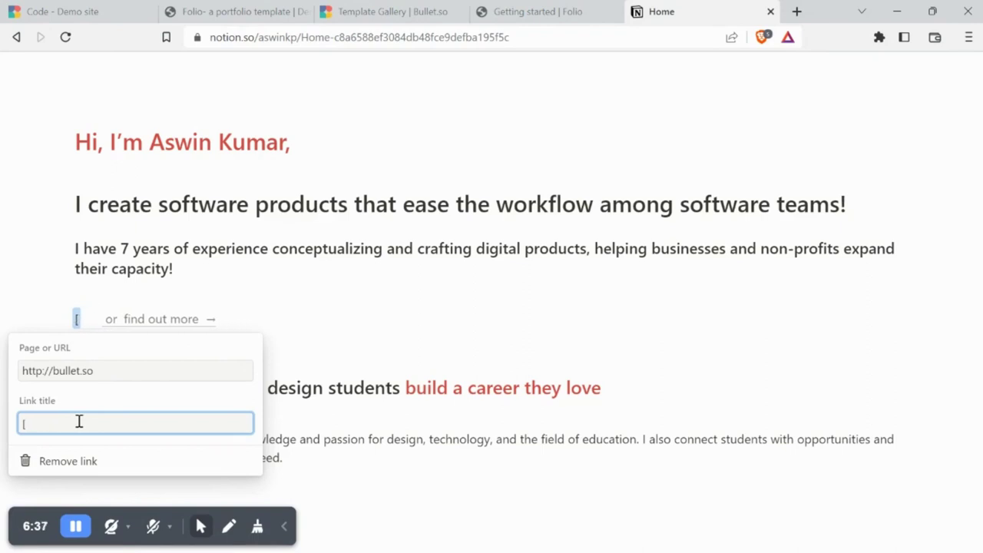
text(Request a c)
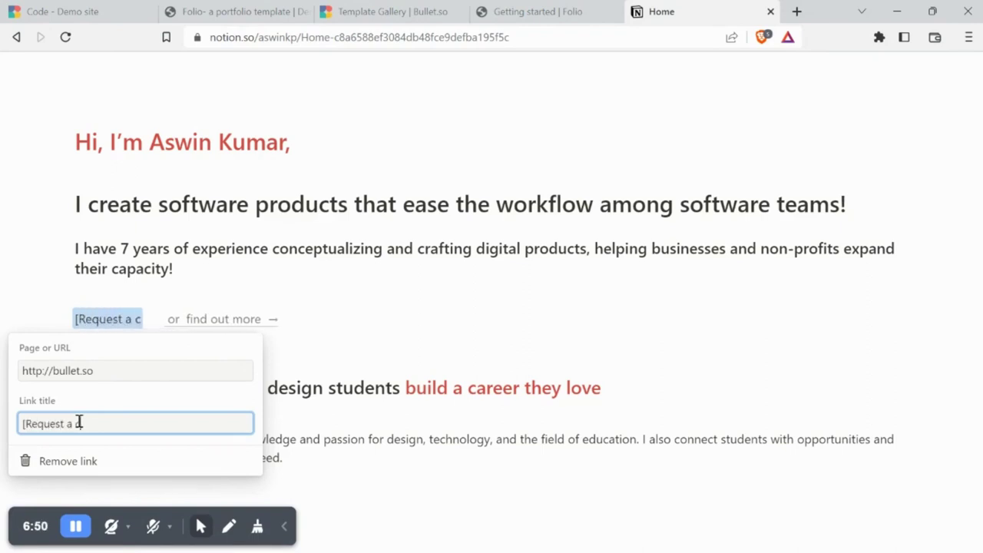
key(BackSpace)
text(call)
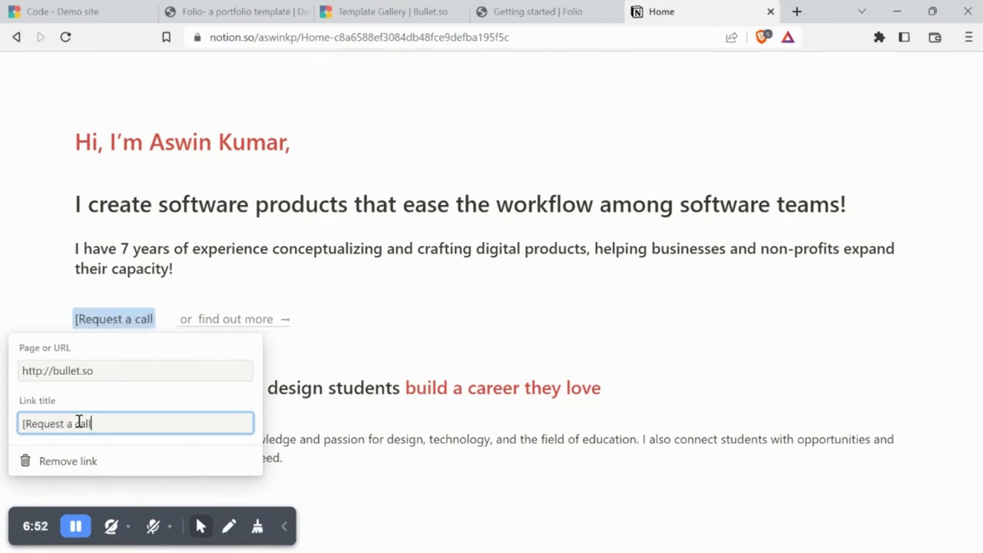
text(])
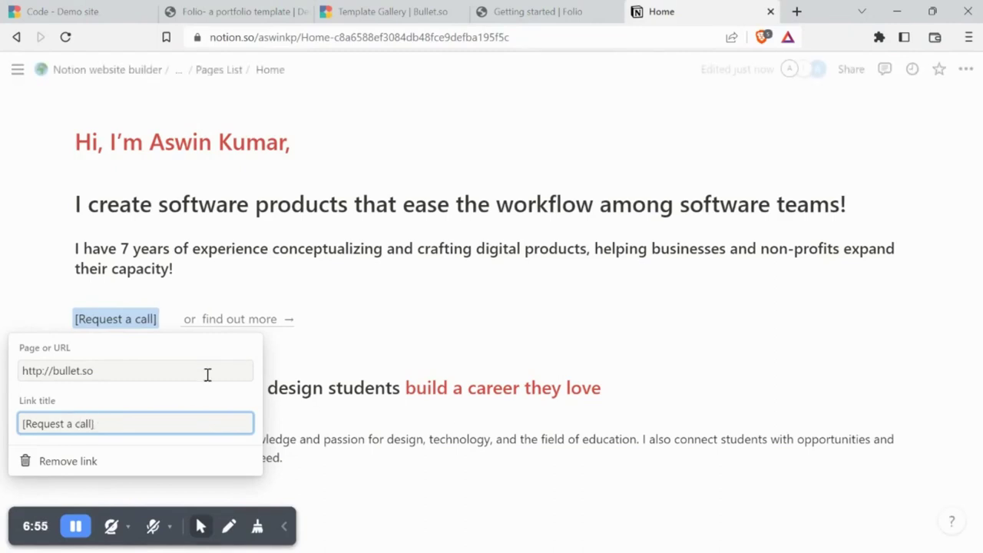
click(209, 364)
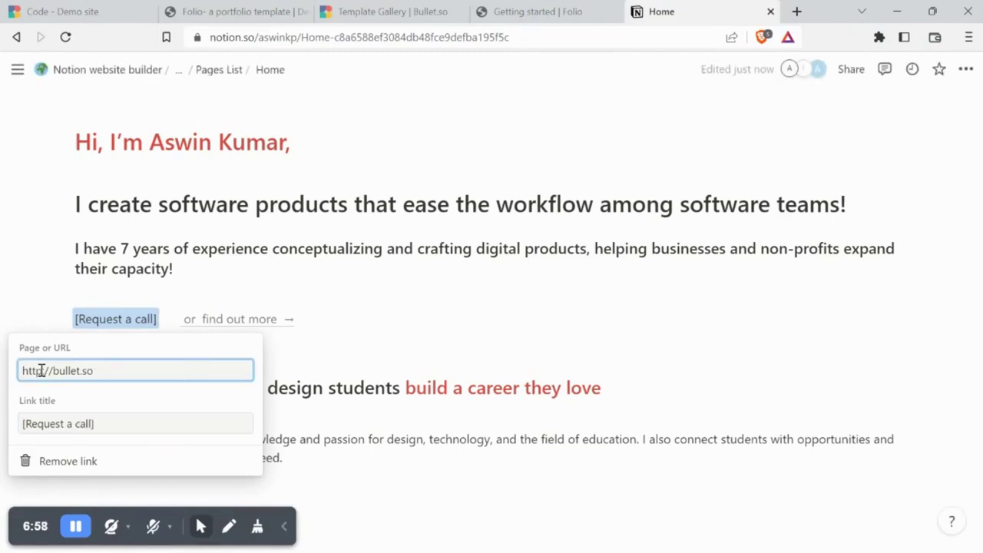
key(Return)
mouse_move(271, 328)
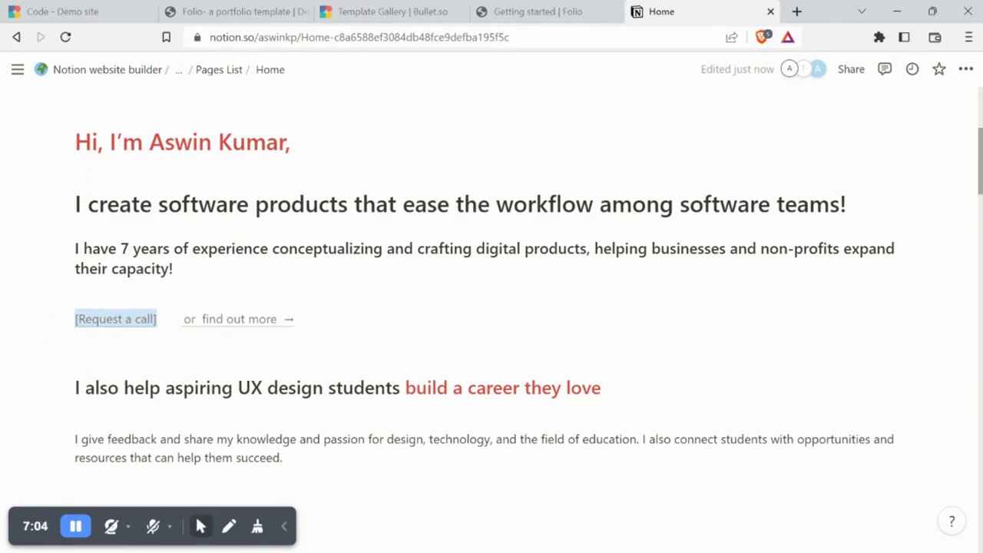
scroll(747, 233, down, 1)
click(71, 528)
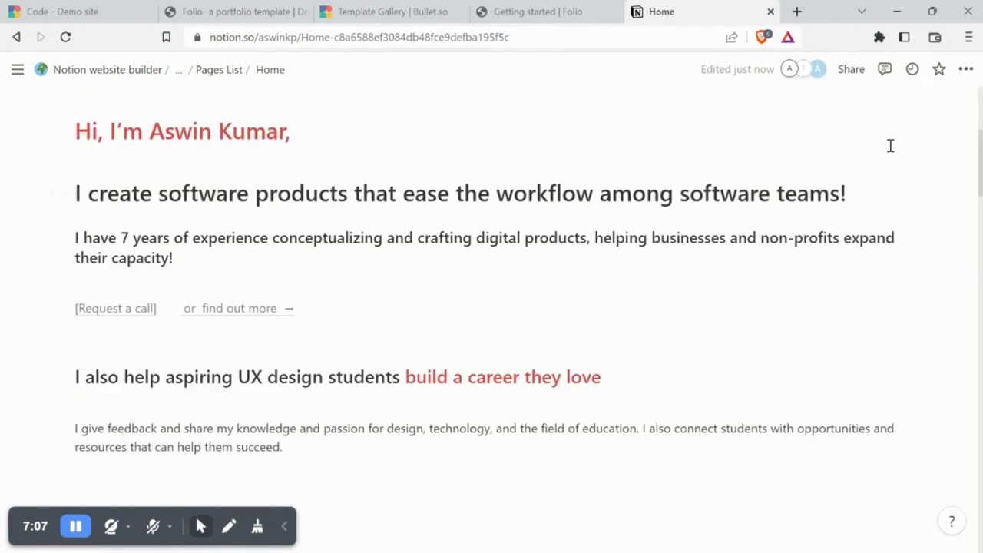
scroll(491, 330, down, 7)
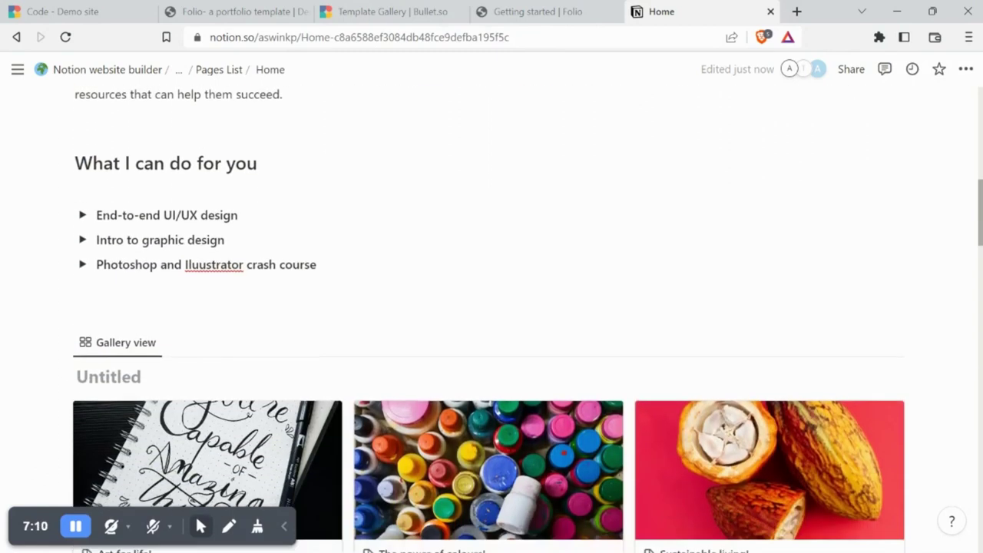
scroll(491, 307, down, 2)
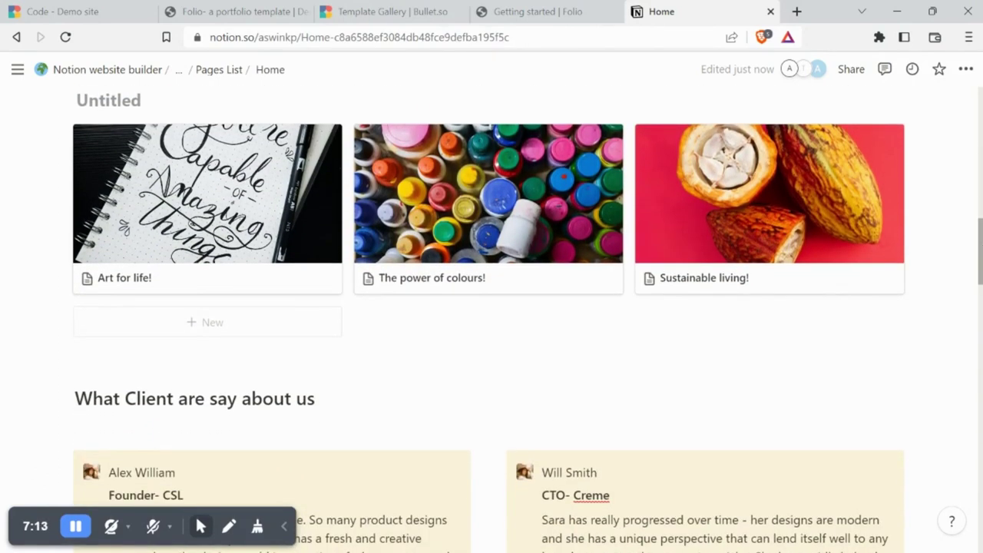
scroll(561, 279, up, 1)
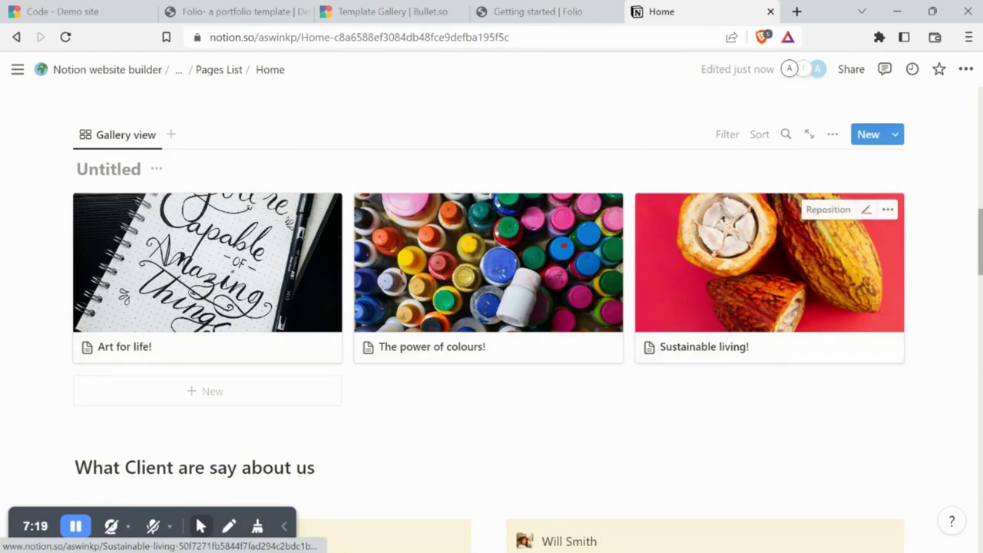
scroll(767, 269, down, 2)
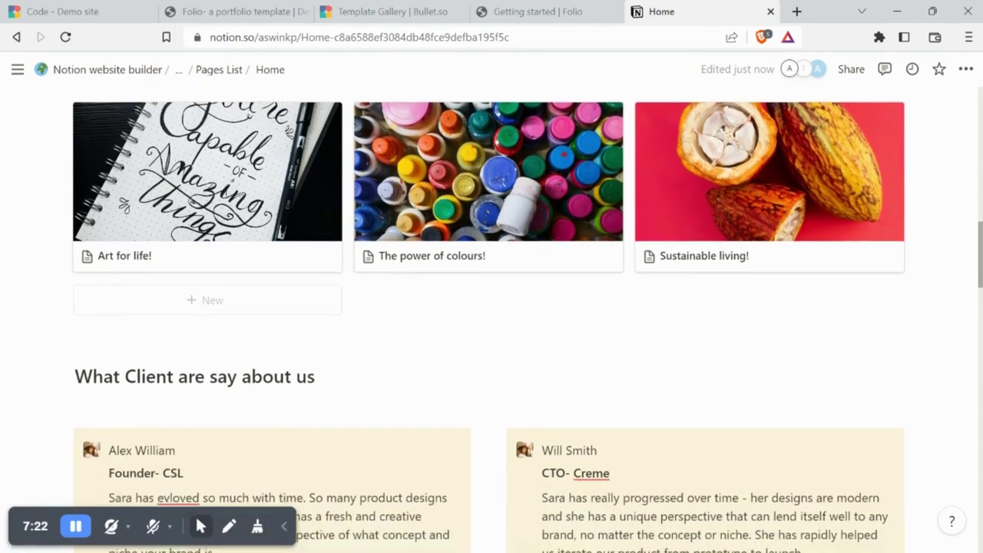
scroll(472, 330, down, 2)
scroll(472, 330, down, 2)
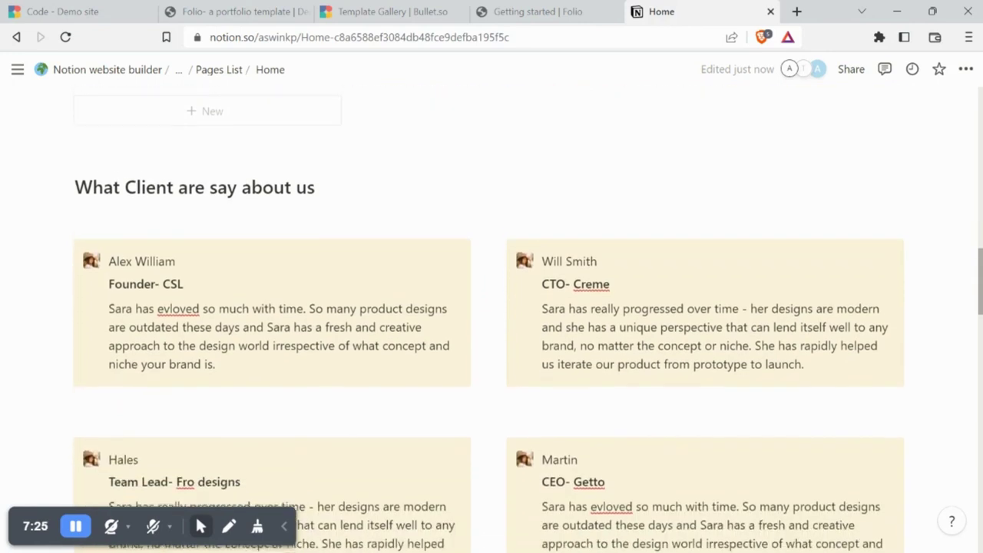
scroll(472, 330, down, 1)
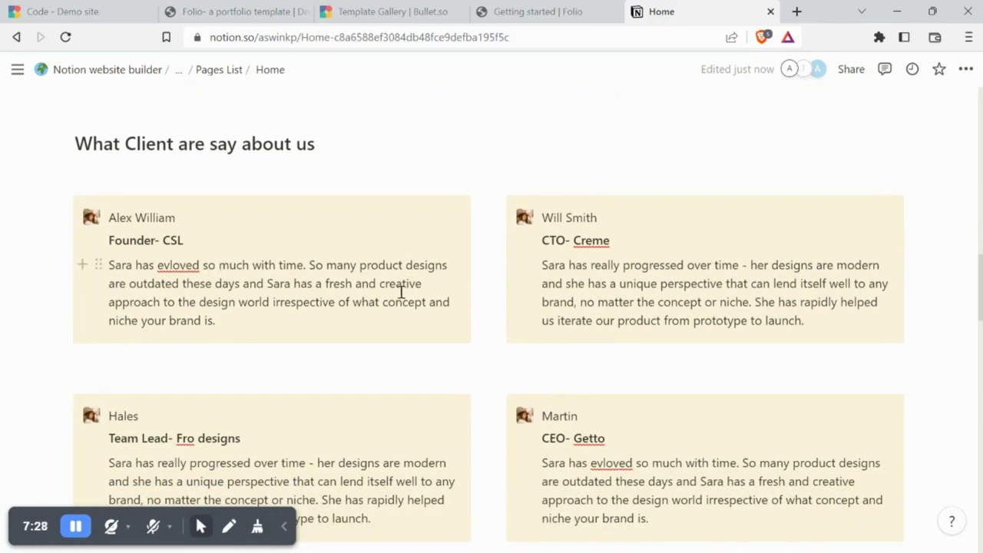
scroll(492, 330, down, 10)
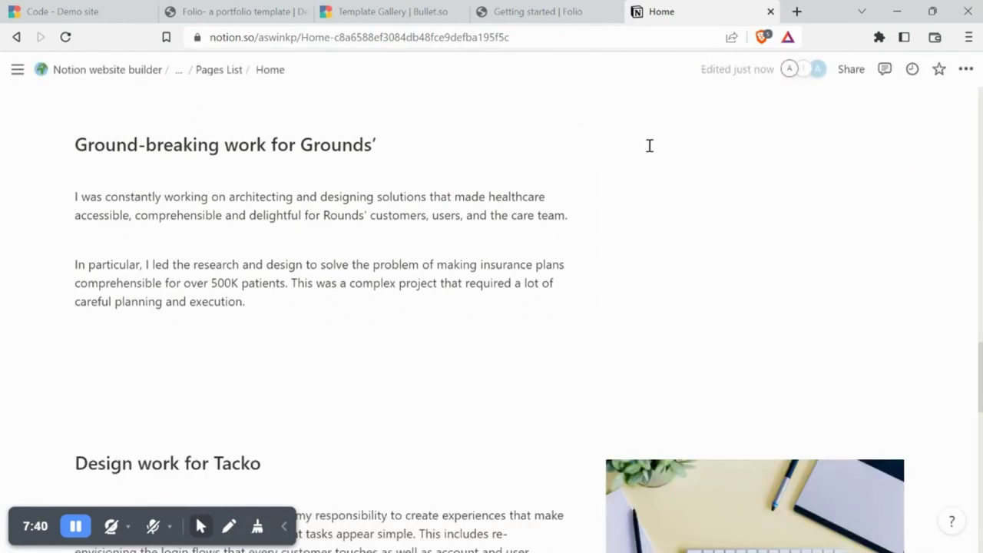
Insert an /image block beside 'Ground-breaking work for Grounds'' and upload a photo
text(/ima)
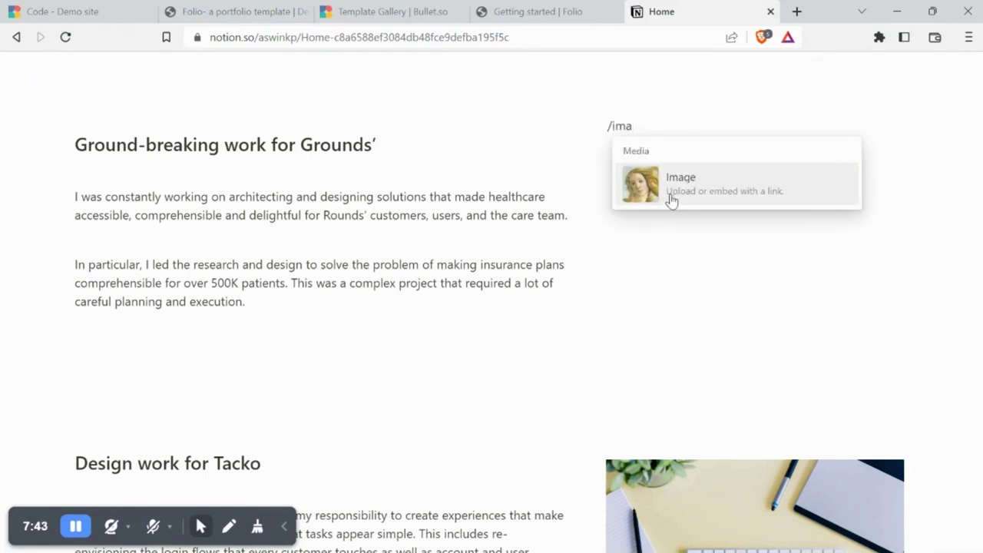
click(671, 205)
click(683, 205)
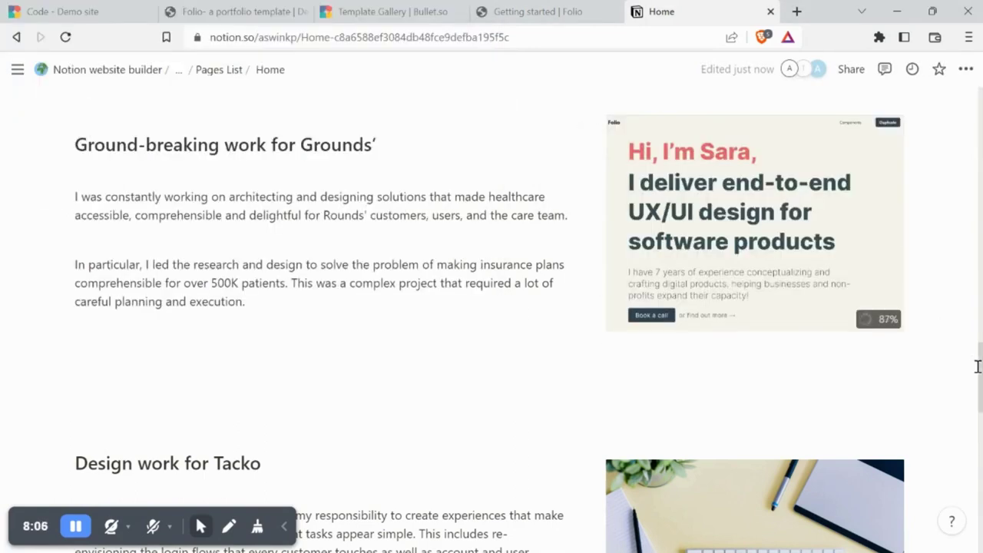
scroll(977, 366, down, 6)
scroll(361, 202, down, 3)
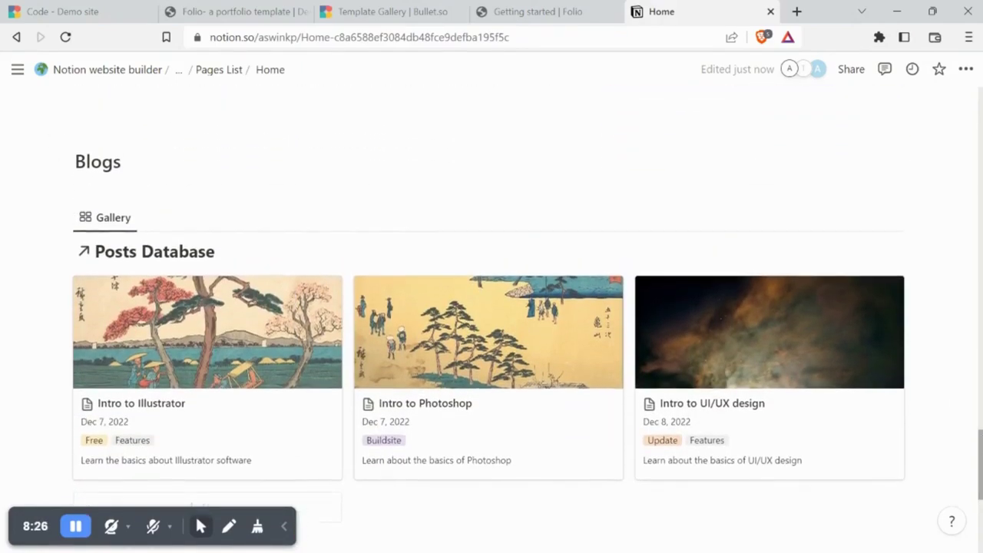
scroll(491, 307, up, 15)
scroll(537, 92, up, 2)
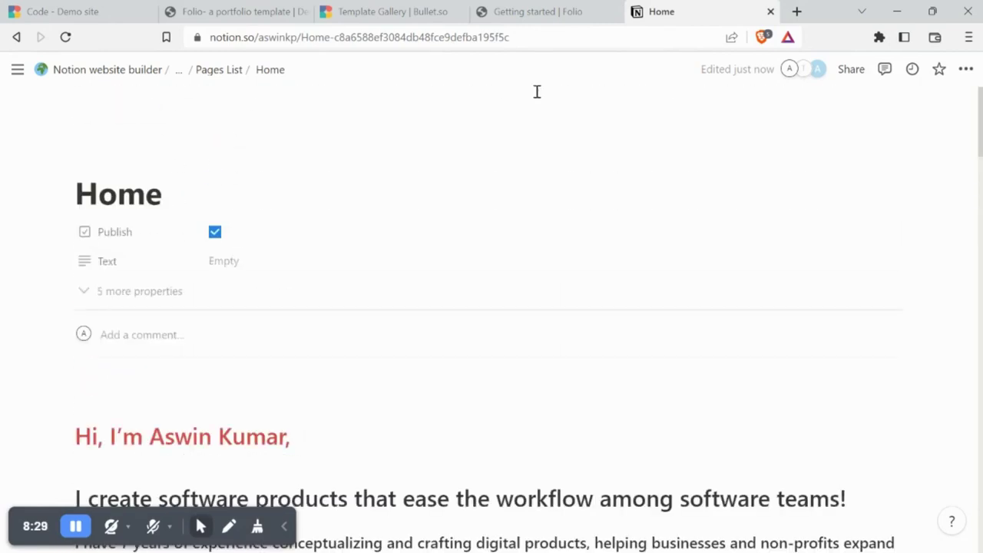
Navigate from the Pages List through Blog and Posts up to the Blog Database page
click(221, 70)
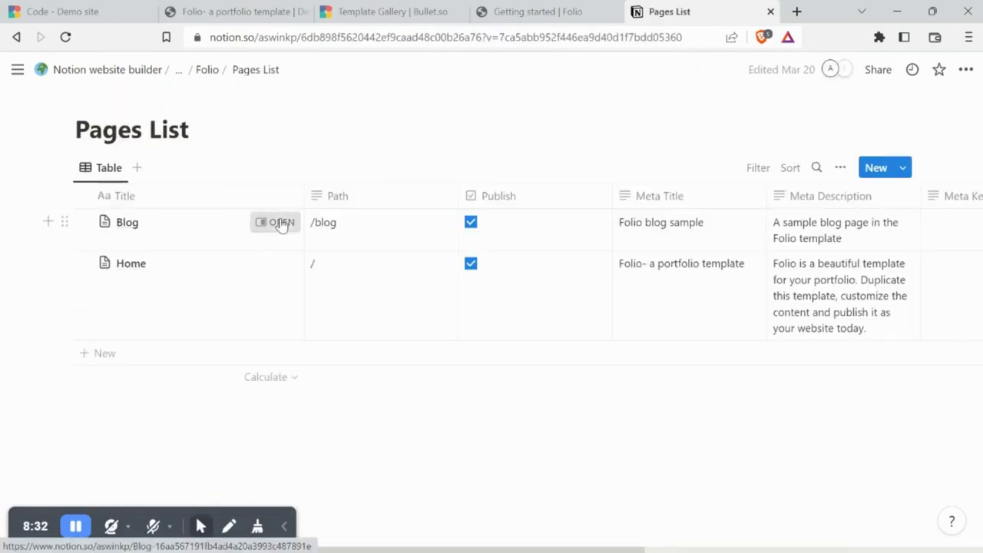
click(281, 224)
click(533, 70)
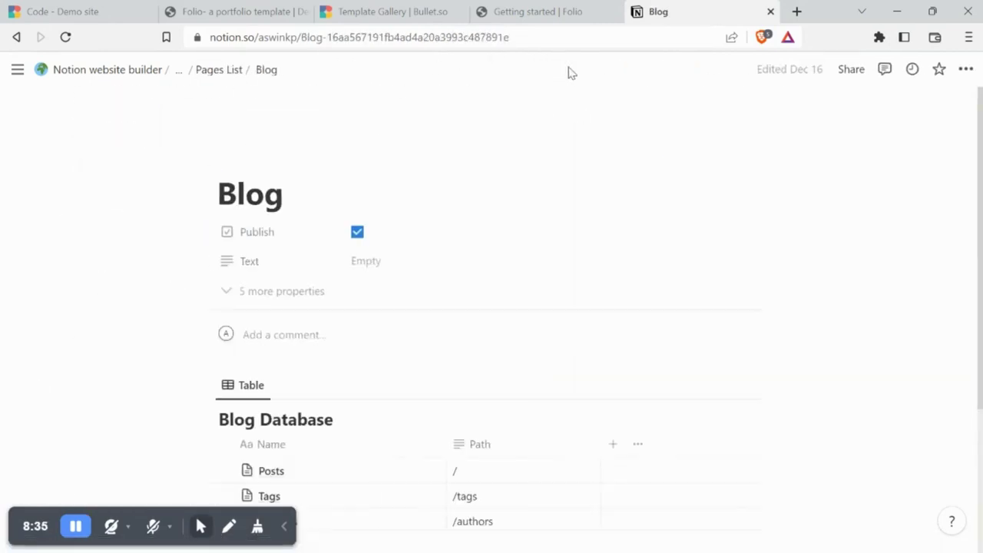
scroll(383, 272, down, 3)
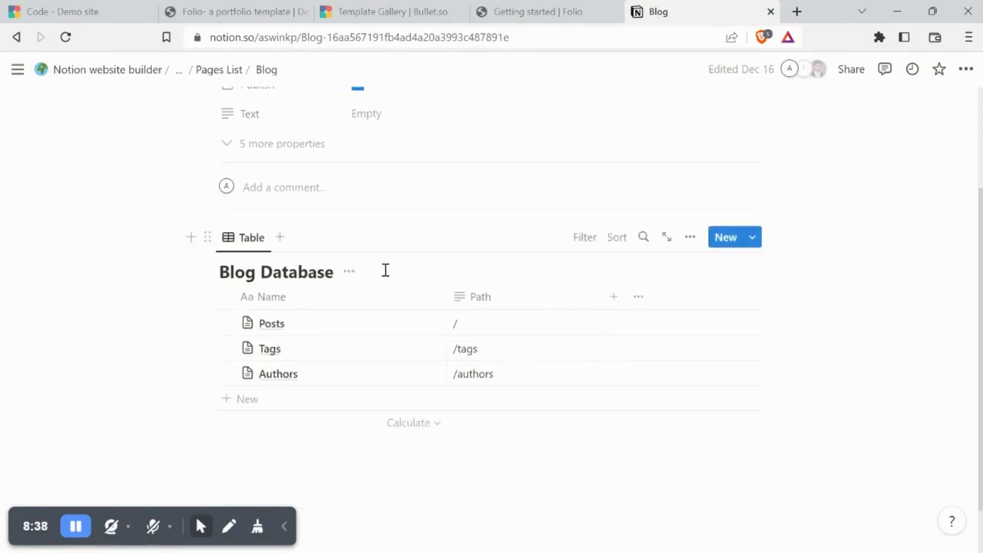
click(398, 323)
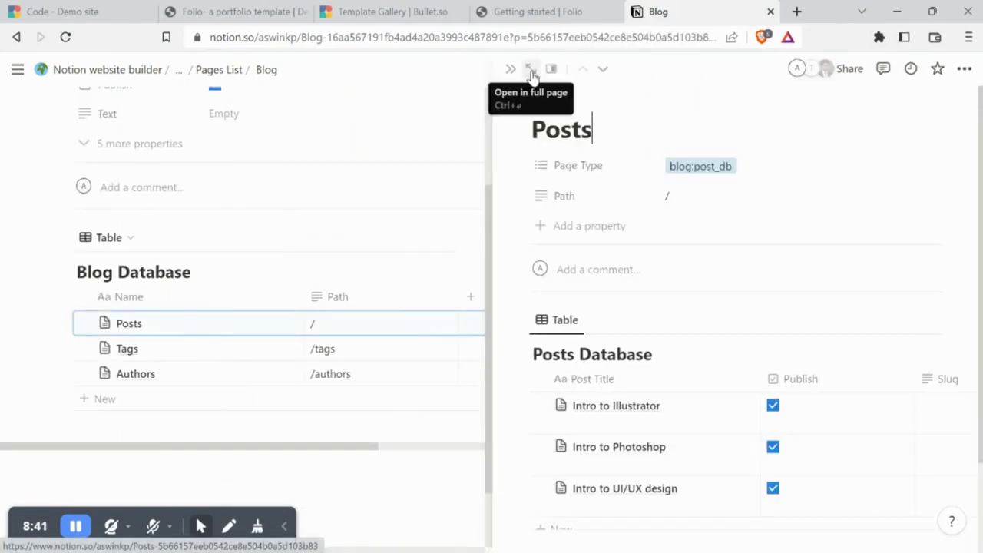
click(530, 70)
scroll(665, 92, down, 3)
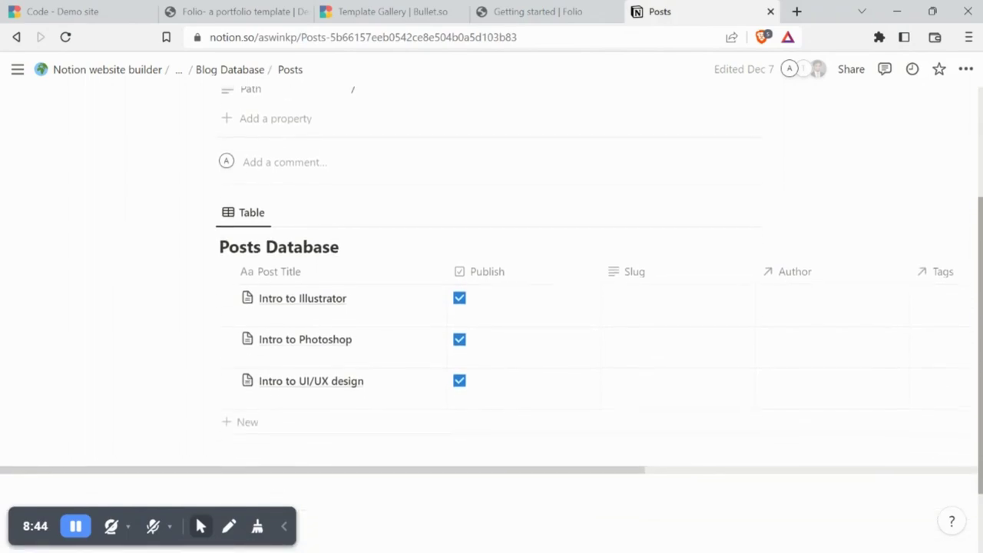
scroll(492, 292, up, 3)
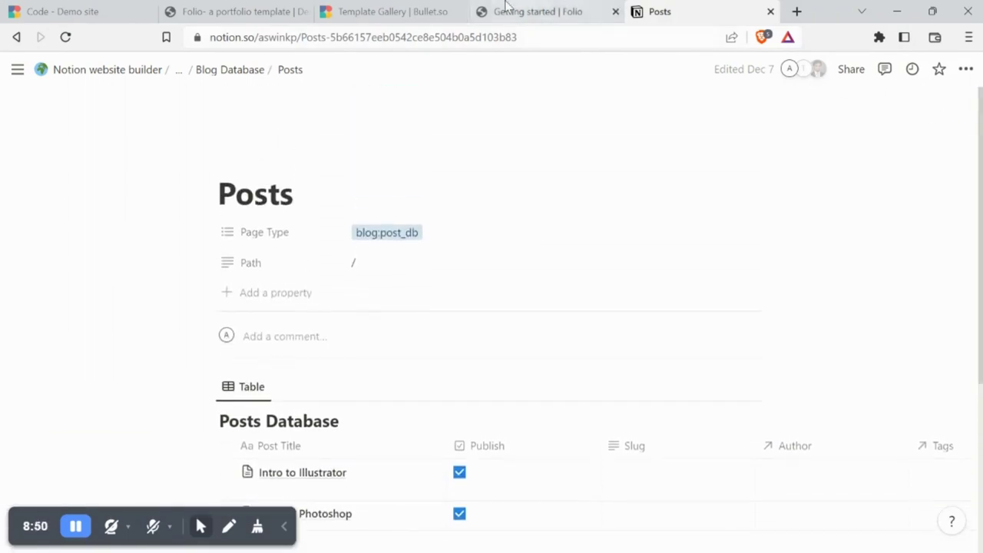
click(211, 71)
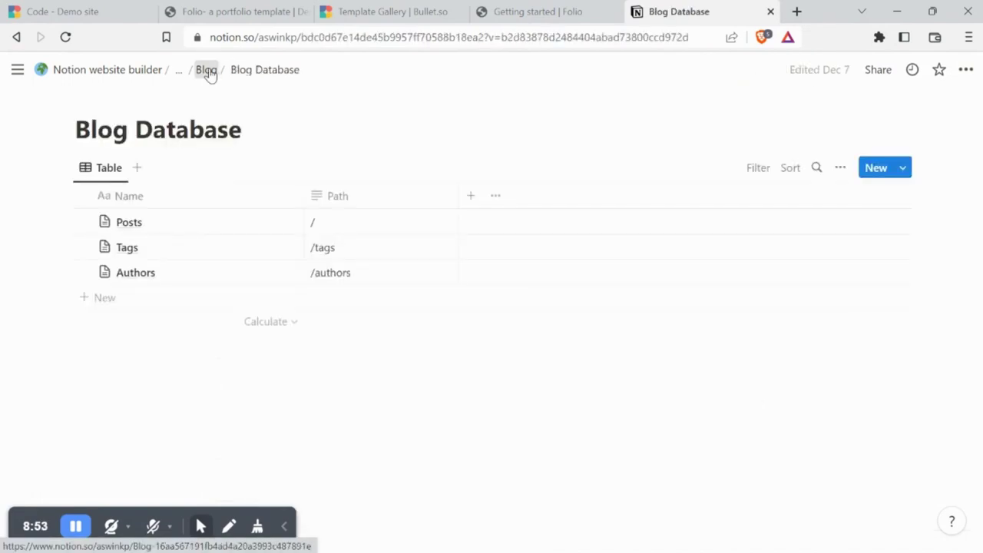
Go up to the Pages List and open the Home page as a full page with all properties shown
click(207, 71)
click(210, 71)
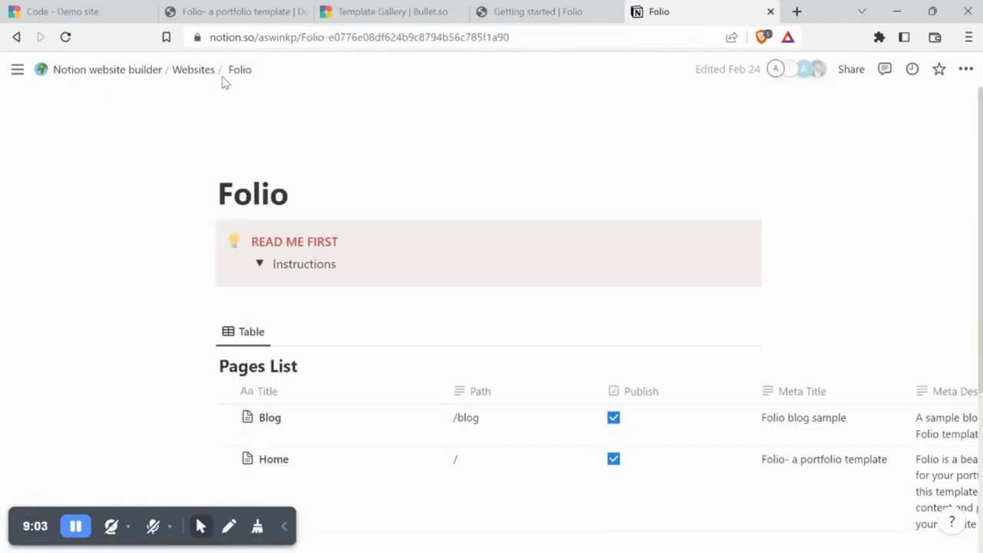
scroll(967, 158, down, 4)
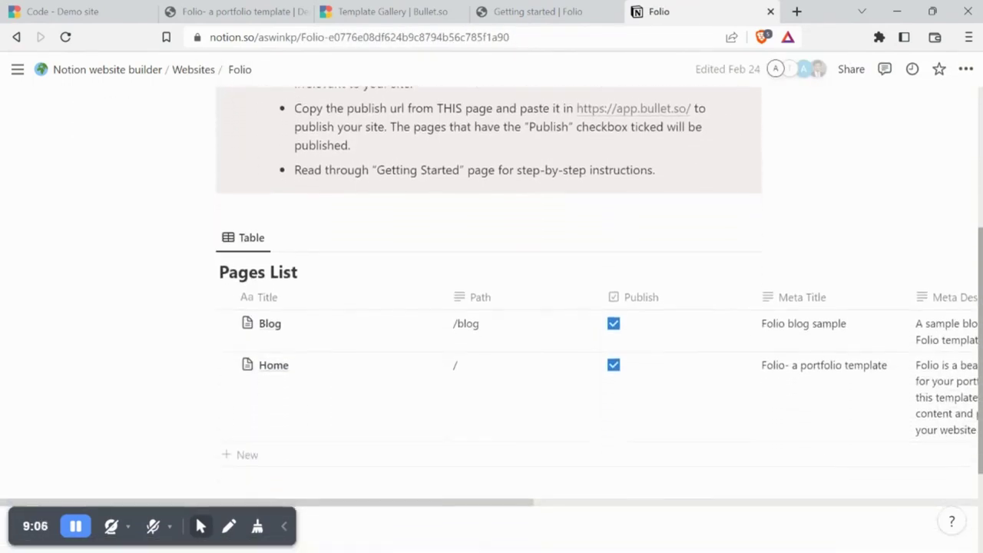
click(430, 324)
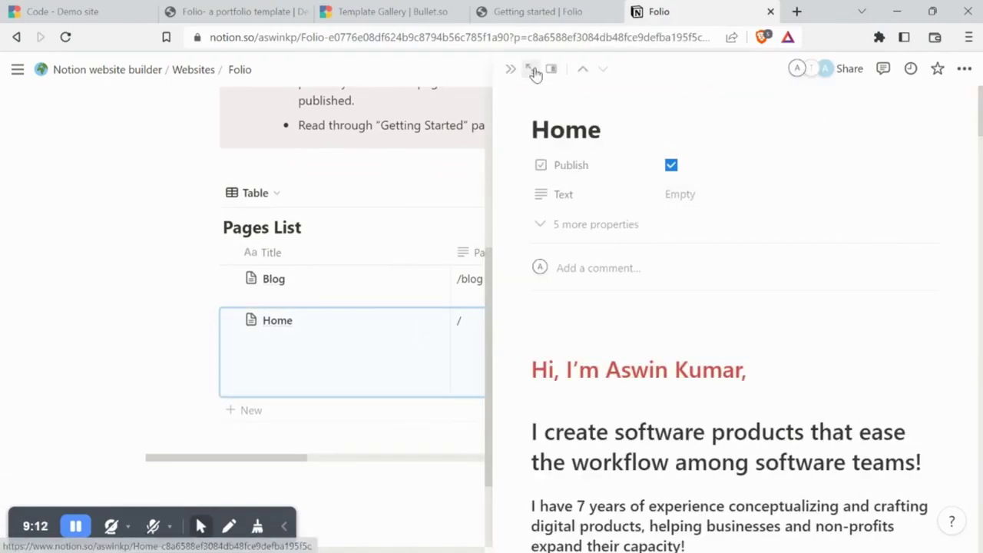
click(531, 70)
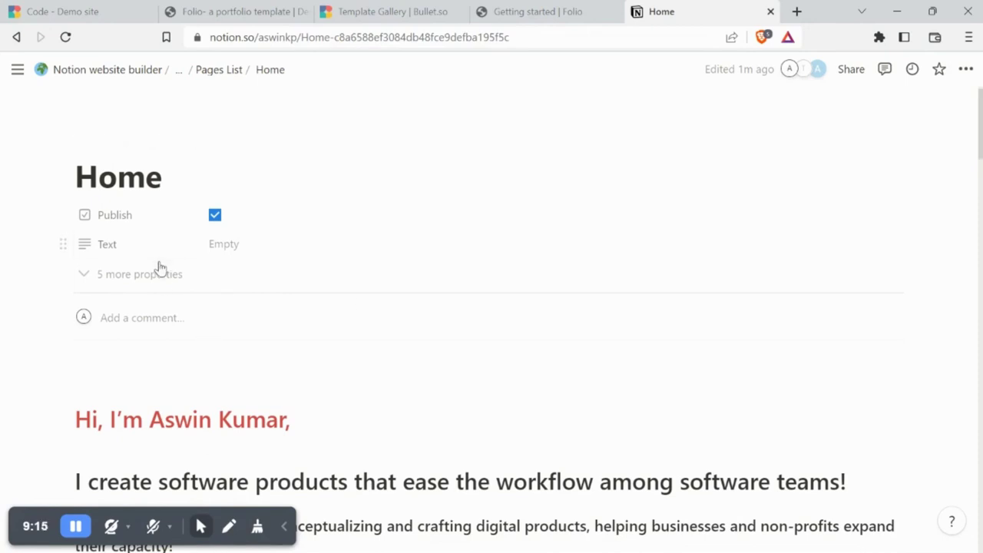
click(159, 274)
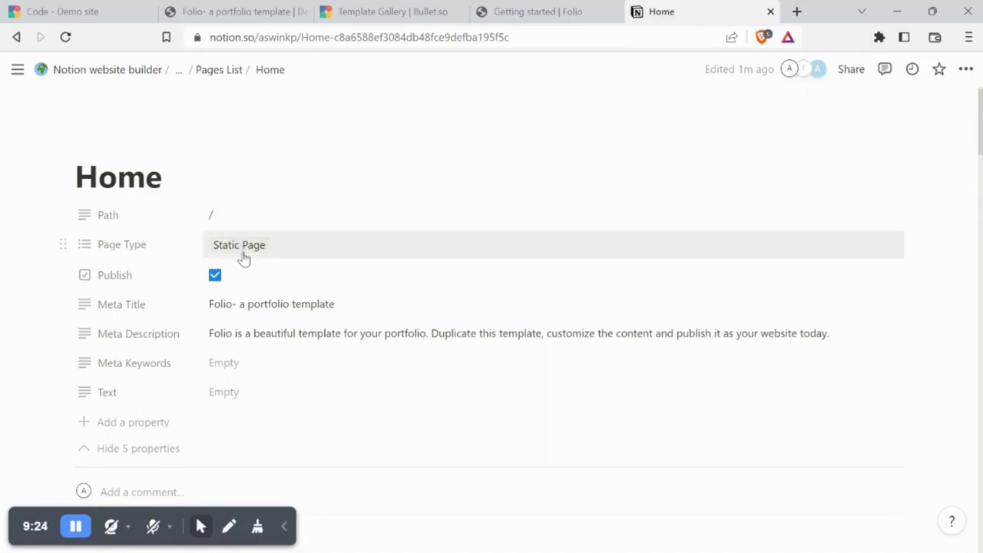
Change the Home meta title to the owner's portfolio and set keywords 'portfolio, developer, freelancer'
click(259, 311)
drag(240, 306, 345, 301)
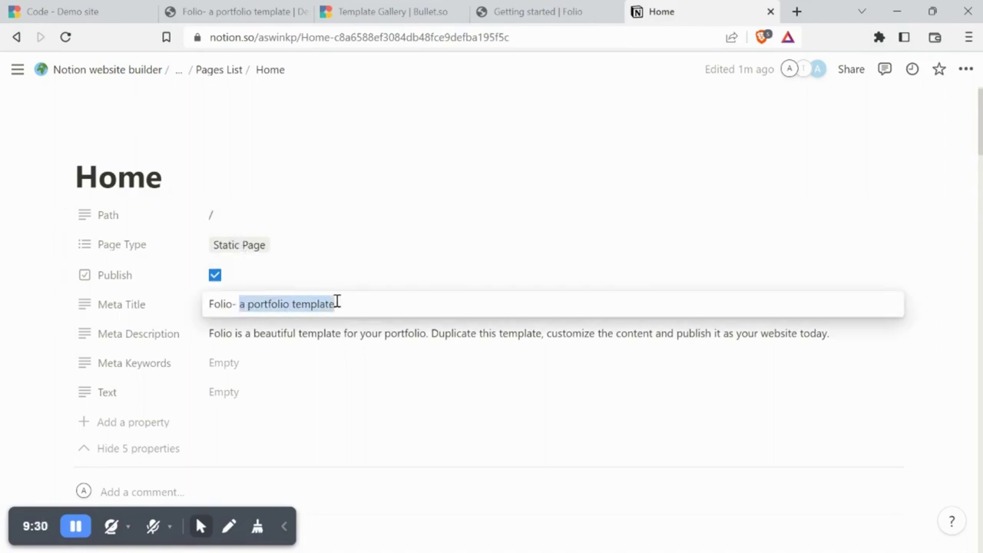
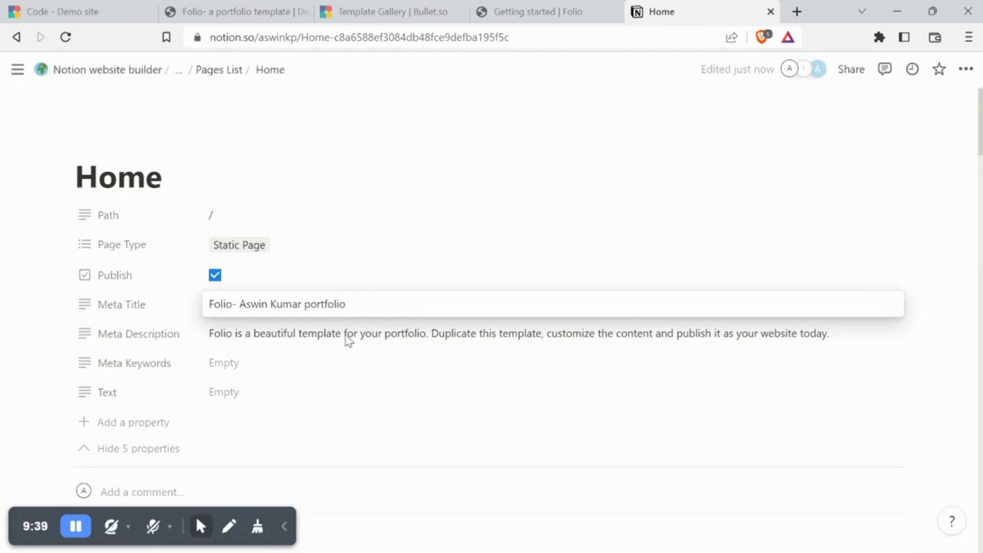
key(Return)
click(346, 335)
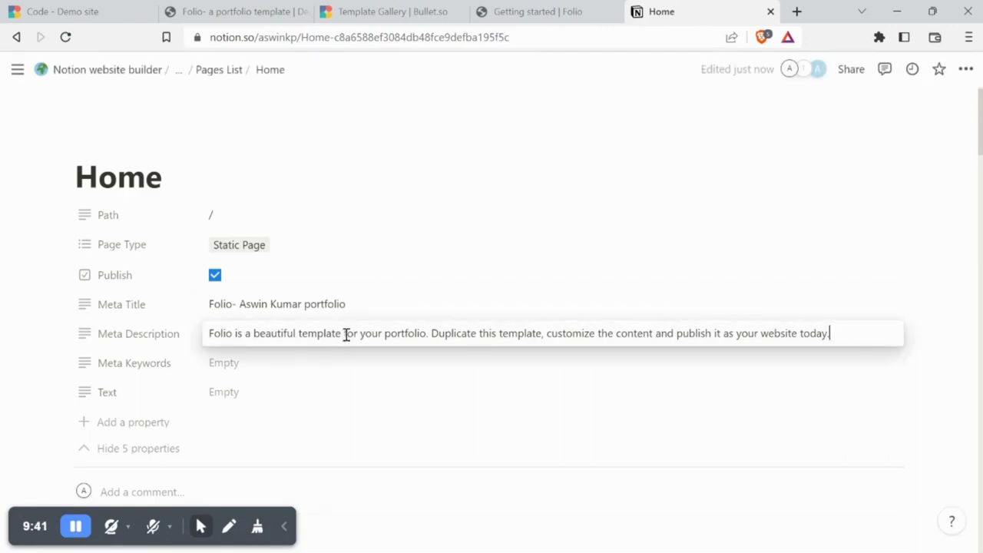
click(270, 376)
click(271, 369)
text(portfolio, developer, freelancer)
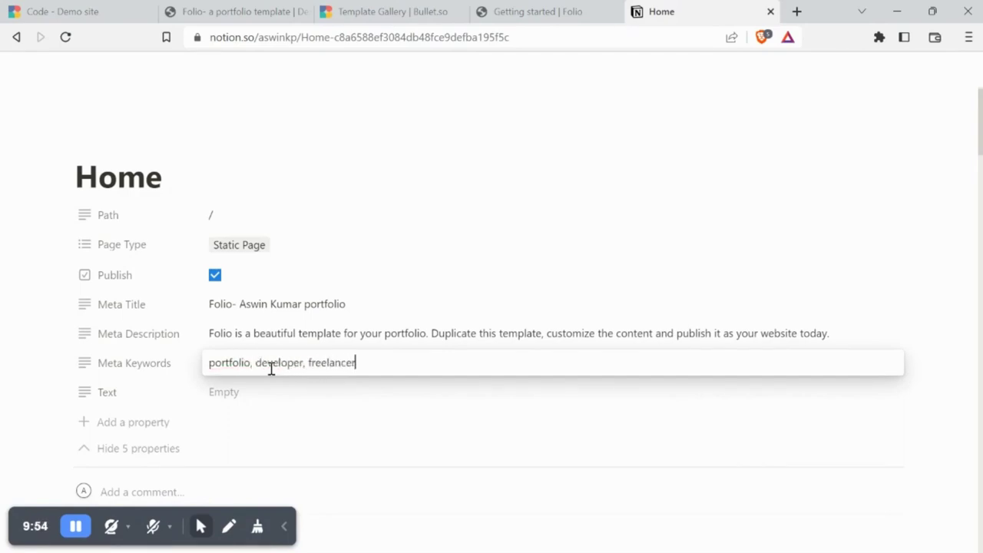
key(Escape)
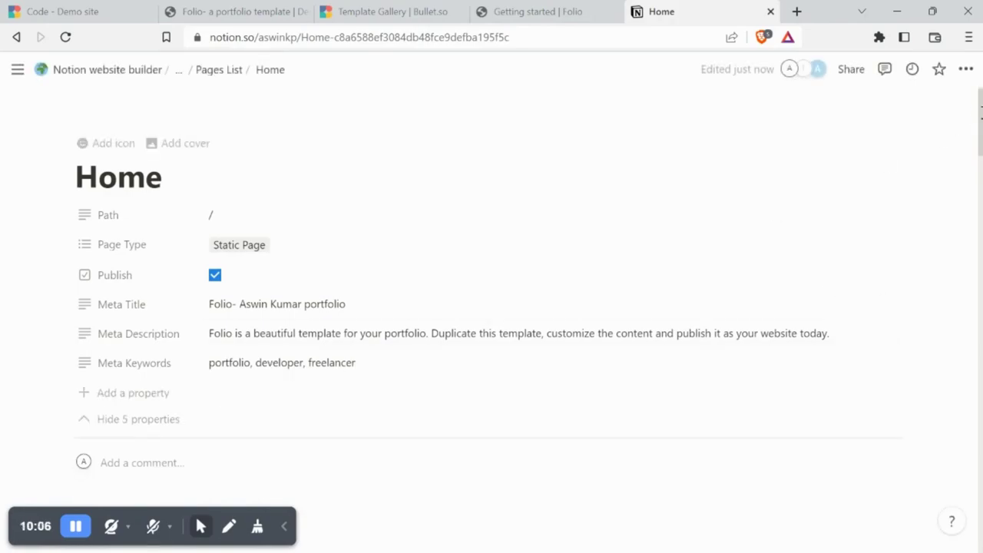
Return to the Folio page through the breadcrumb's hidden parent pages
scroll(491, 307, down, 15)
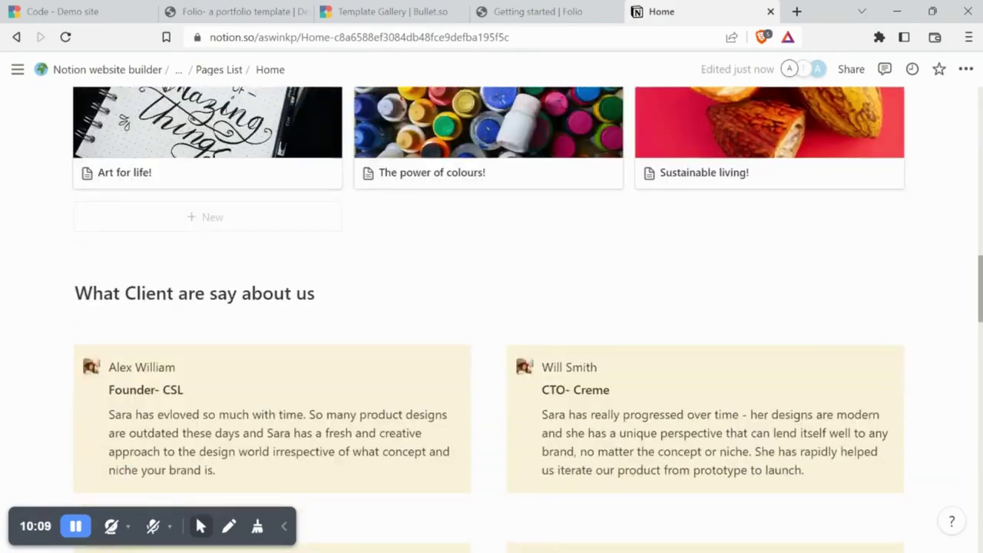
scroll(491, 307, down, 4)
scroll(491, 307, up, 18)
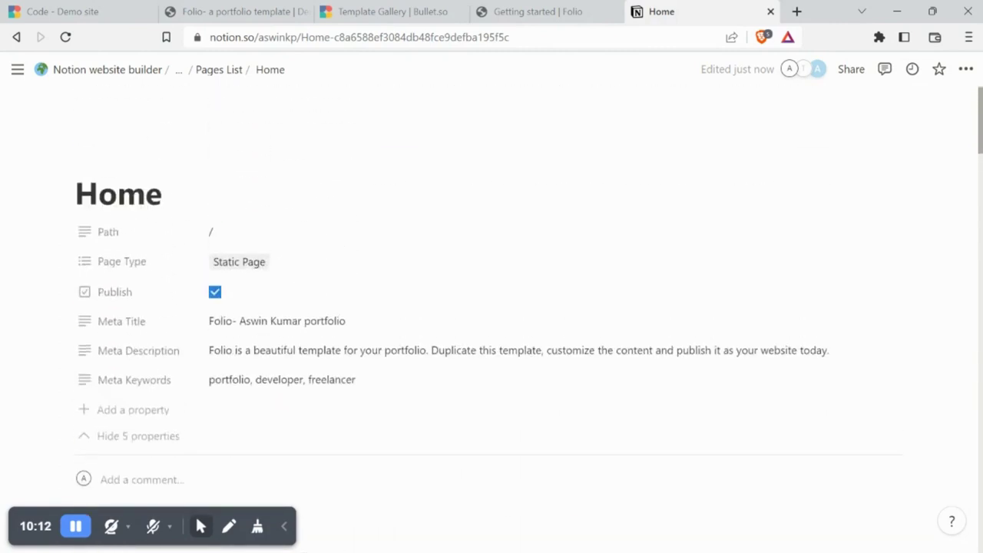
click(178, 74)
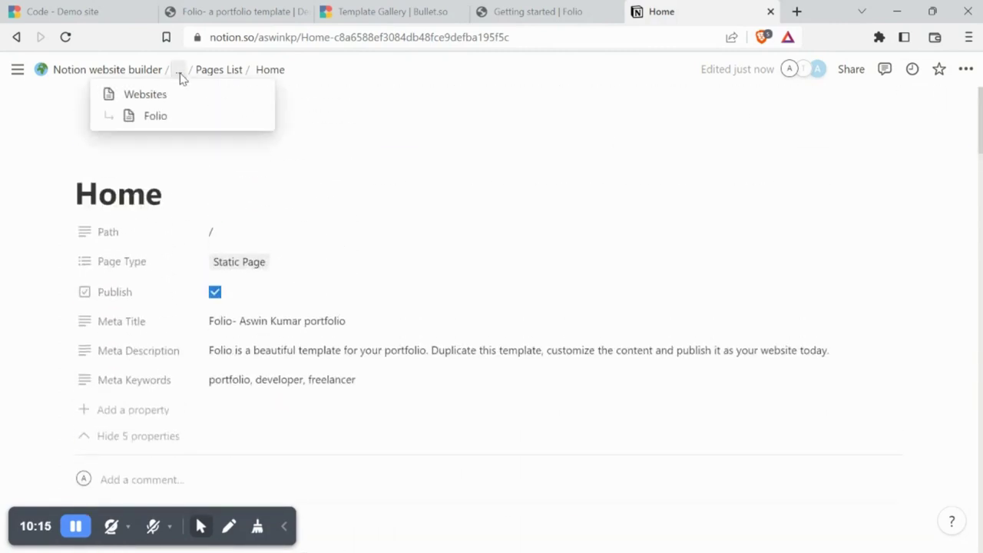
click(178, 117)
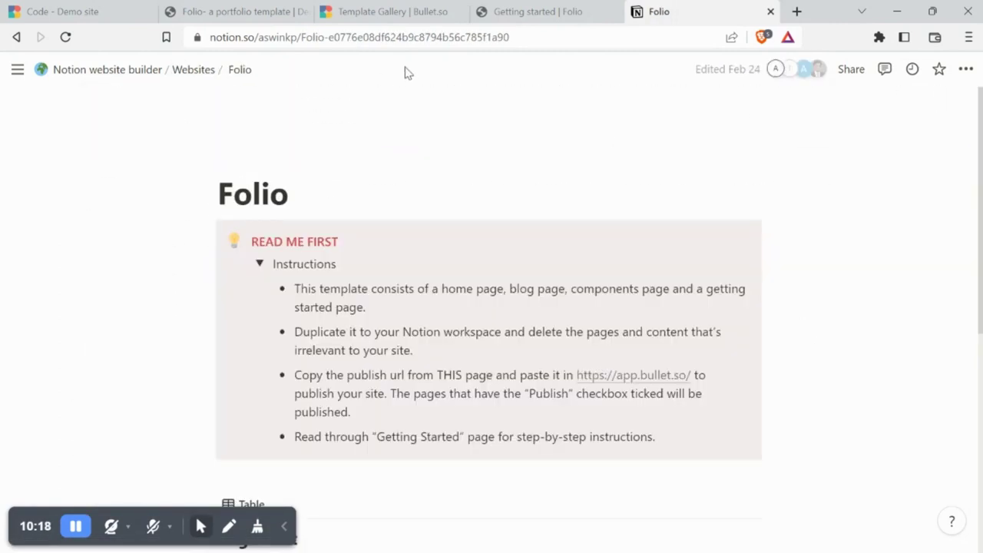
Republish the Demo site and scroll the live site to check the new tagline and 'Request a call' link
click(85, 12)
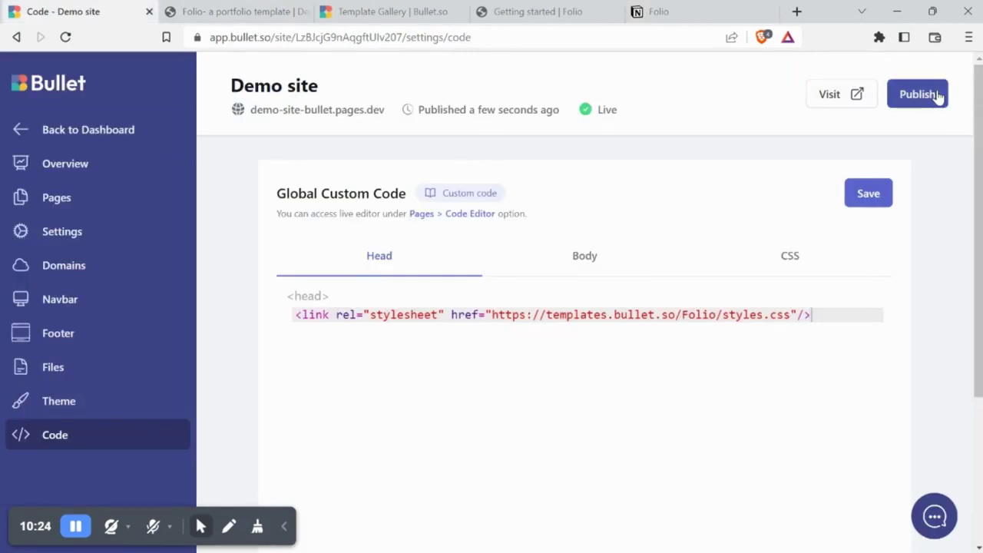
click(939, 93)
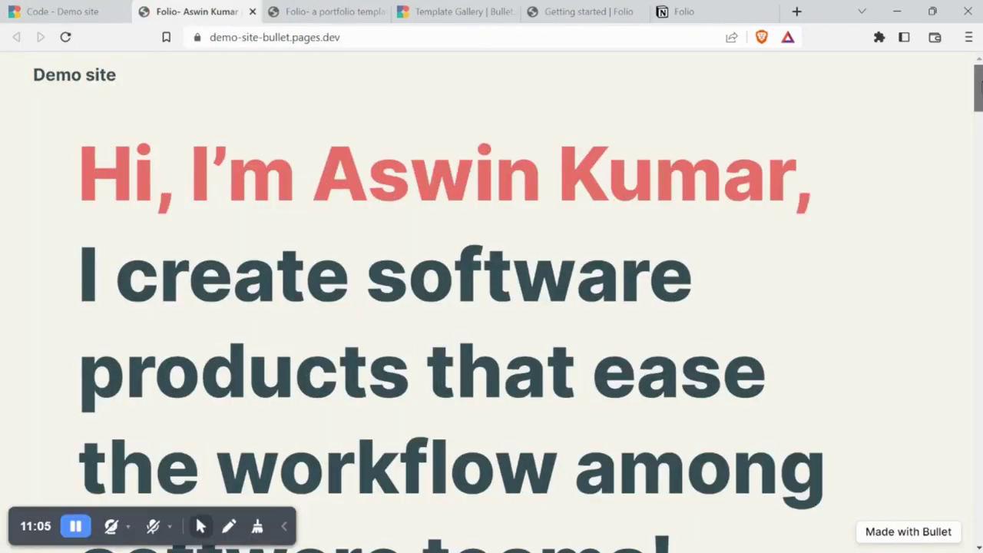
scroll(975, 86, down, 4)
scroll(980, 135, down, 5)
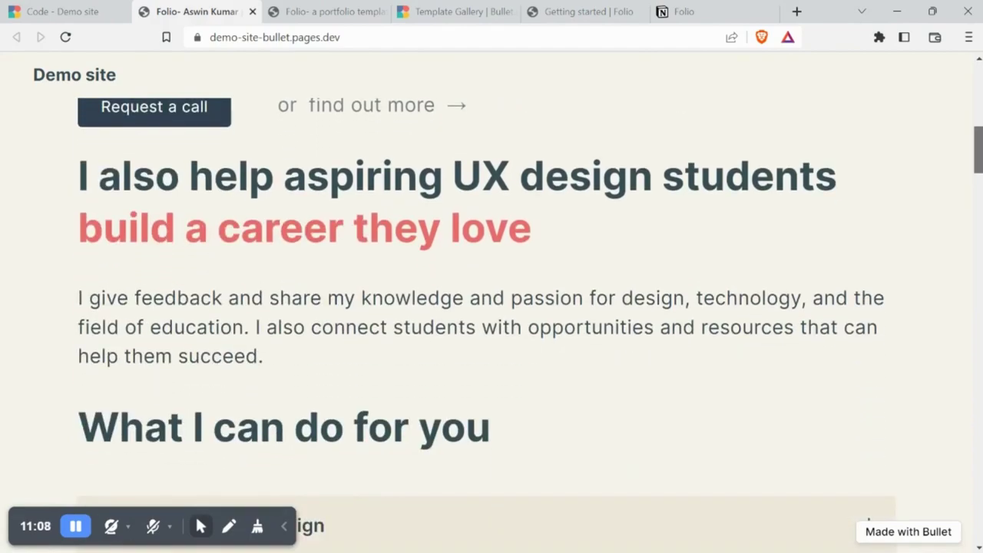
scroll(980, 135, up, 2)
scroll(980, 135, down, 15)
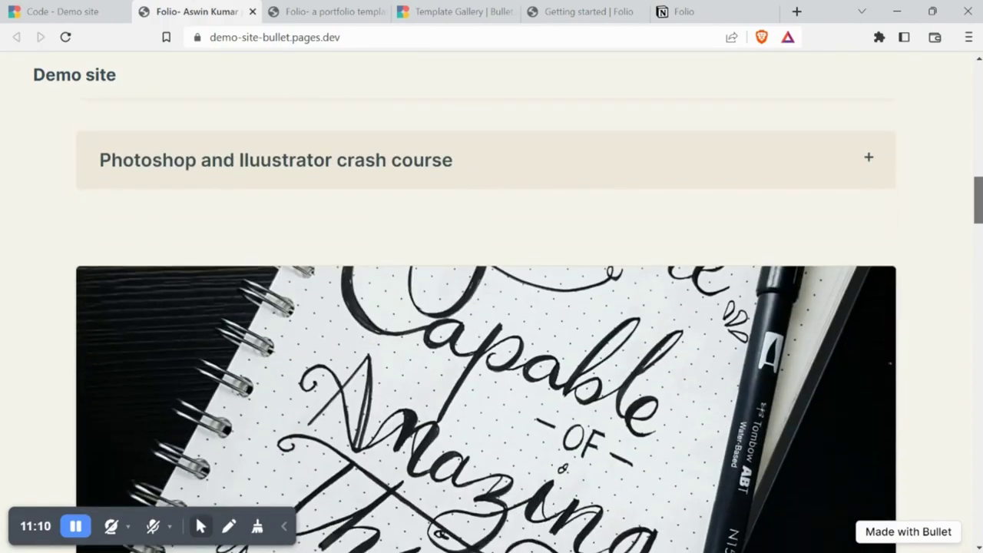
scroll(980, 135, down, 12)
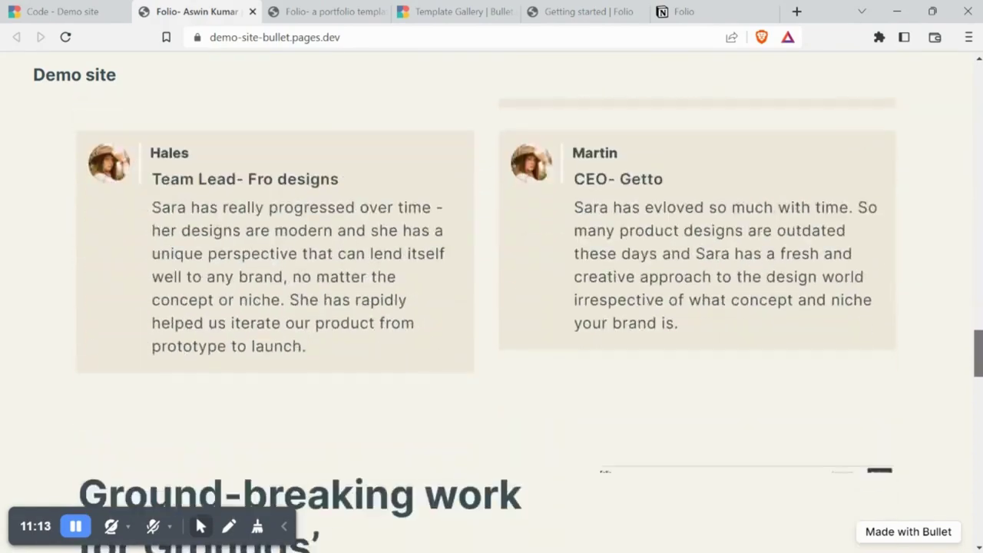
scroll(980, 135, down, 8)
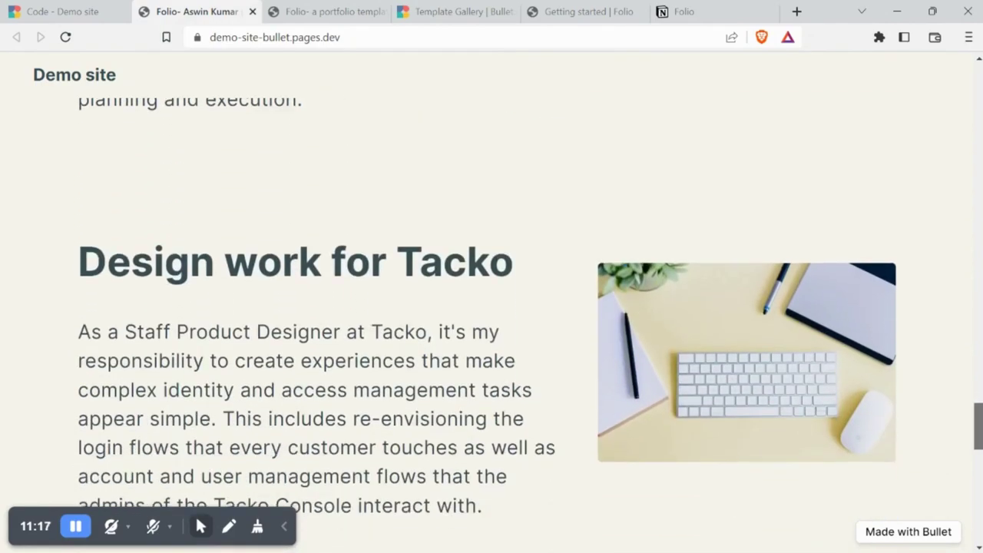
scroll(979, 135, up, 6)
drag(977, 398, 977, 77)
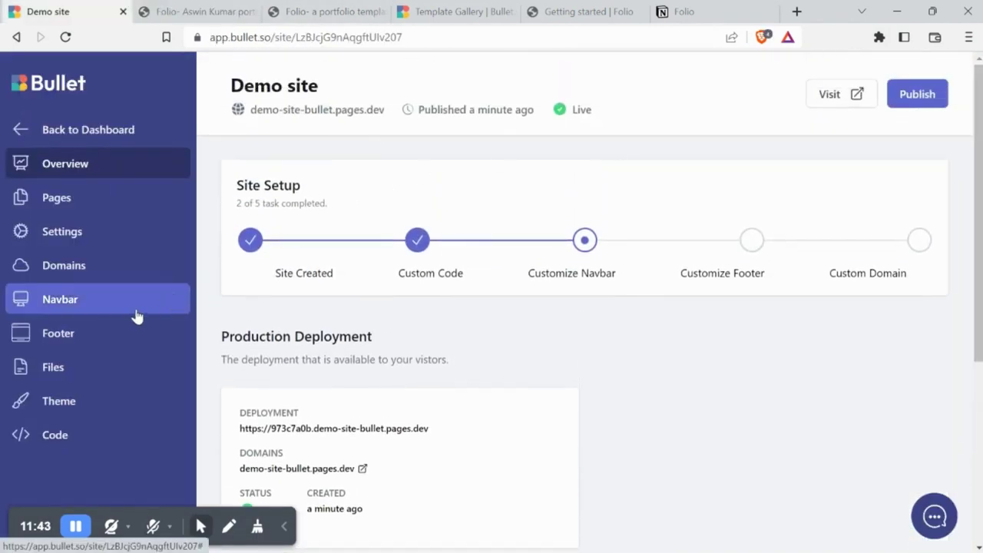
Switch the Demo site navbar to Custom and replace the 'Demo site' brand text with the owner's name
click(136, 313)
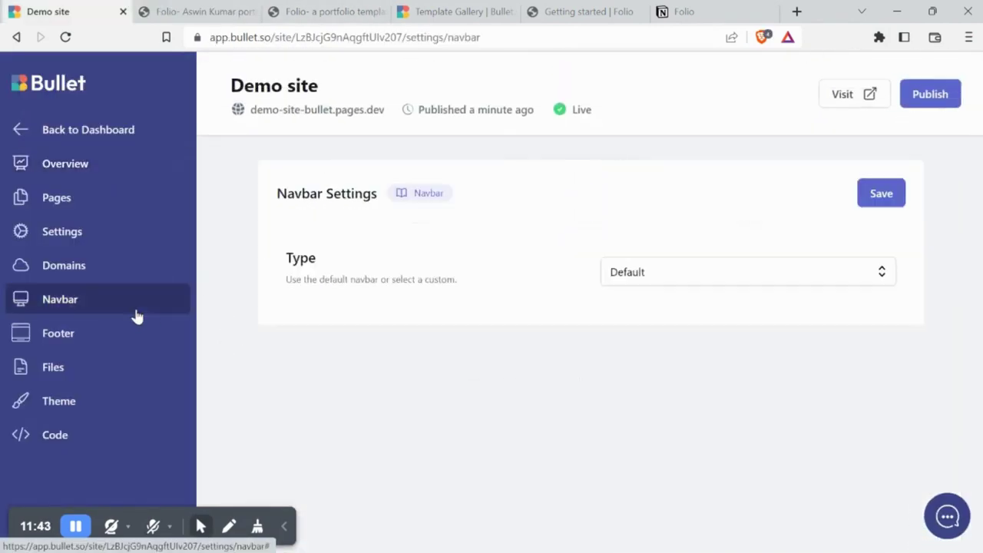
click(737, 274)
click(709, 335)
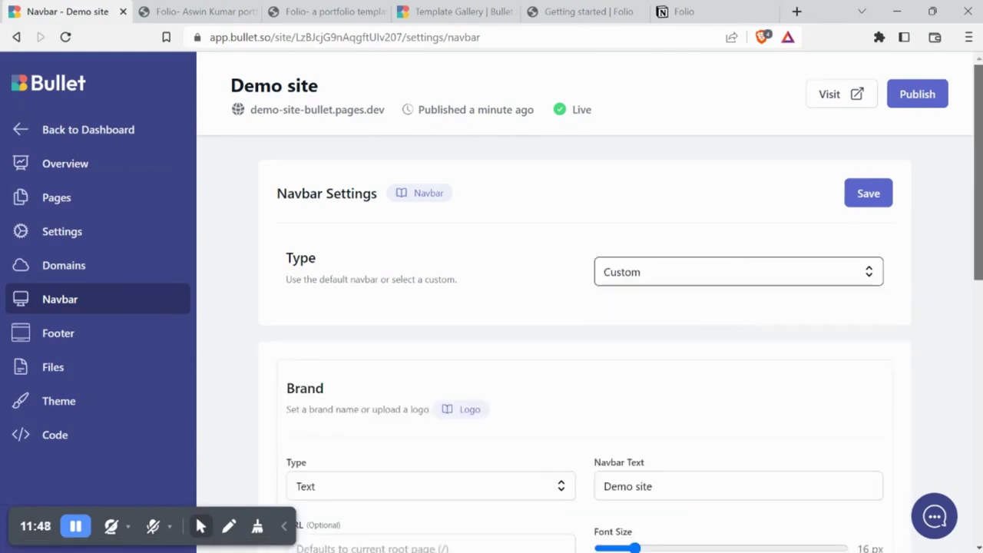
scroll(852, 238, down, 3)
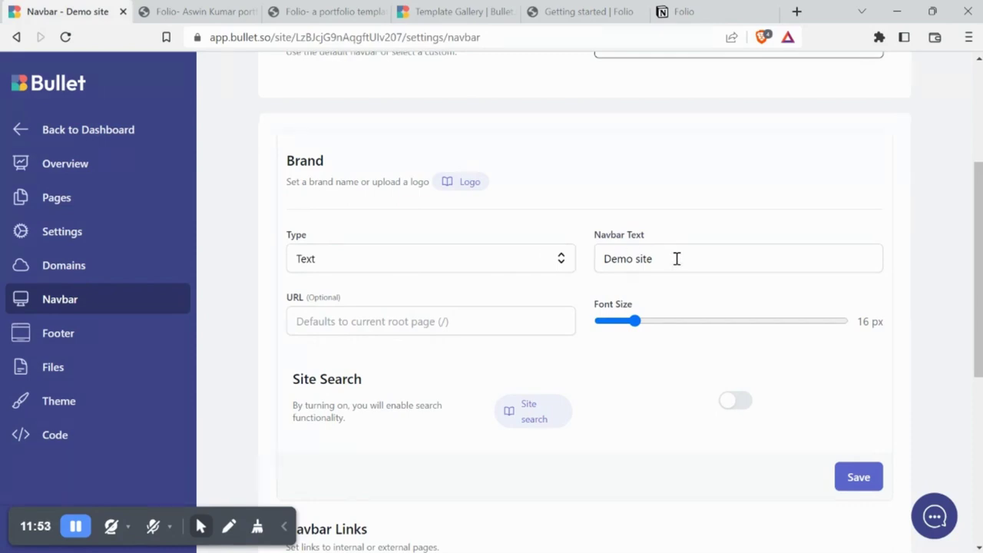
drag(676, 258, 584, 267)
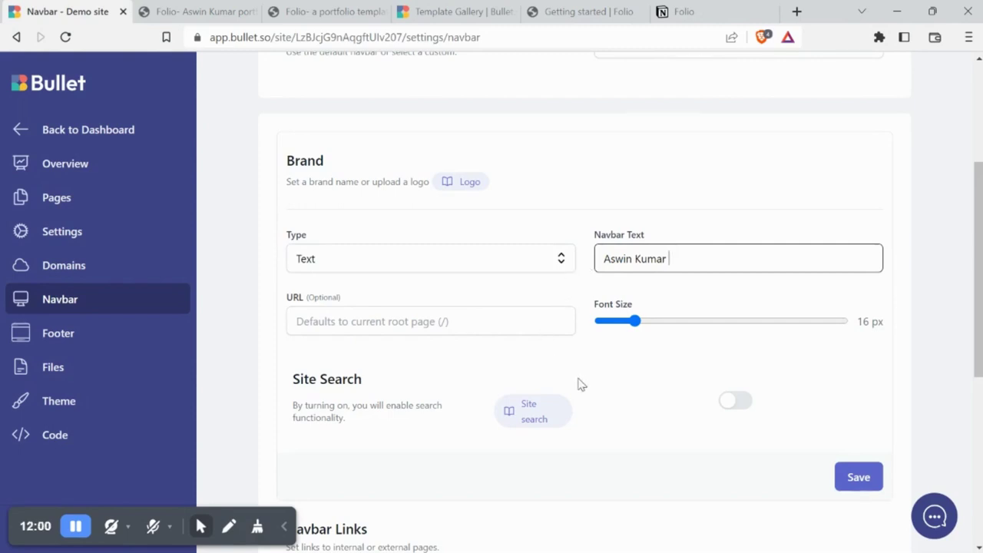
Toggle site search on and back off, leaving it disabled, and scroll down the navbar settings
click(736, 402)
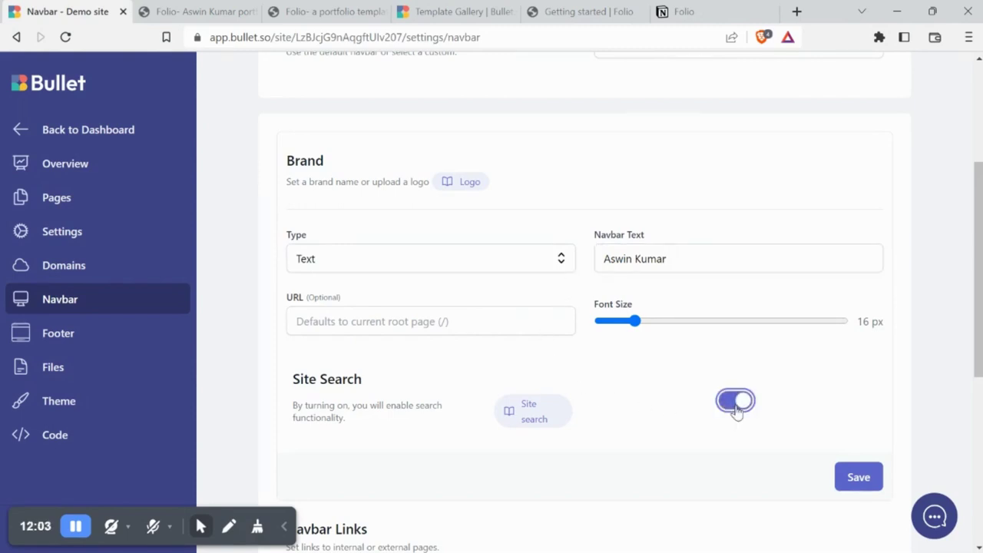
click(735, 407)
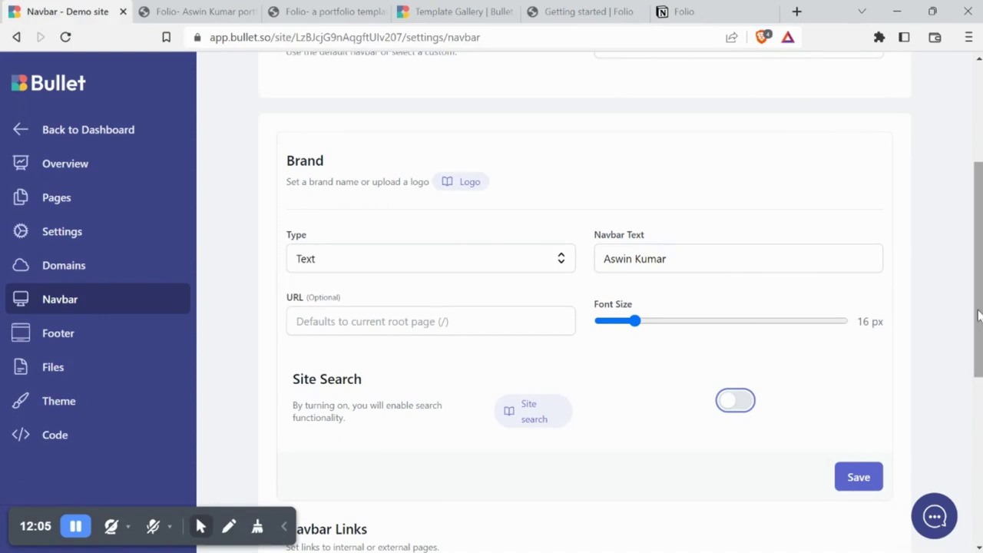
scroll(979, 314, down, 1)
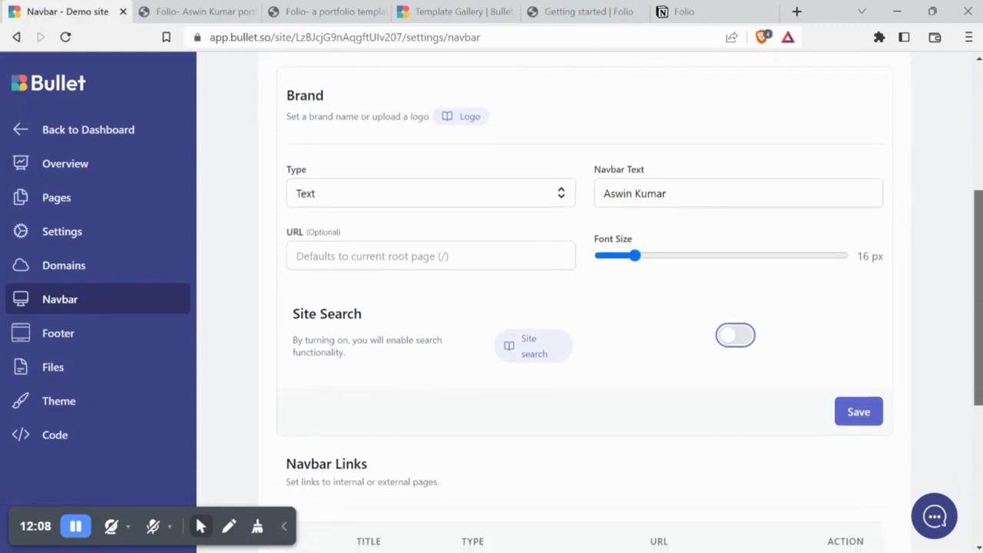
scroll(978, 314, down, 2)
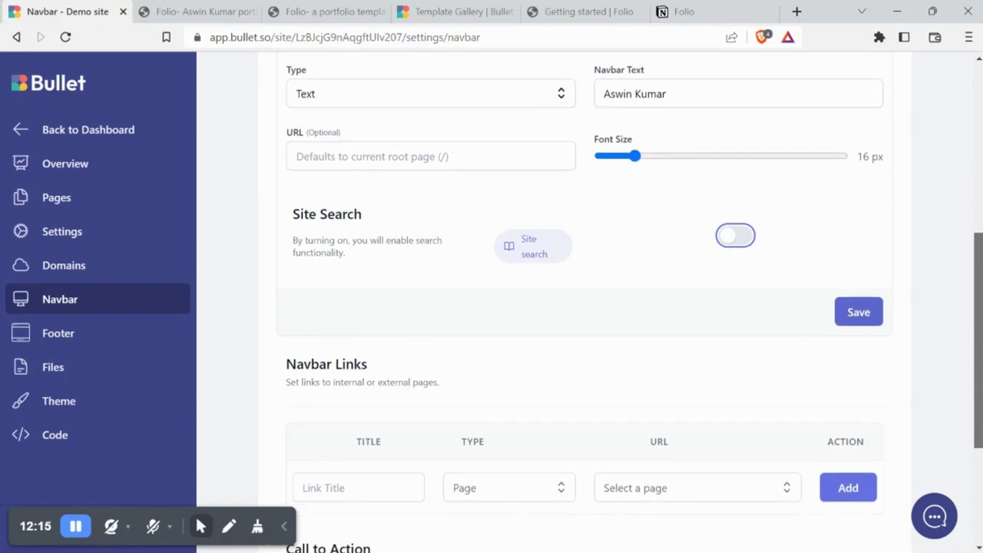
scroll(979, 315, down, 1)
scroll(458, 415, down, 2)
click(406, 338)
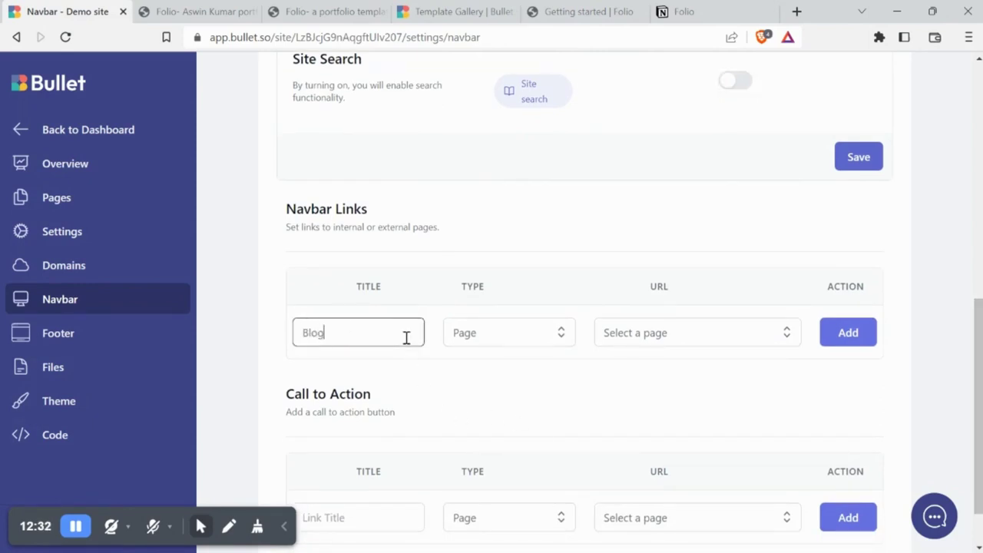
click(512, 339)
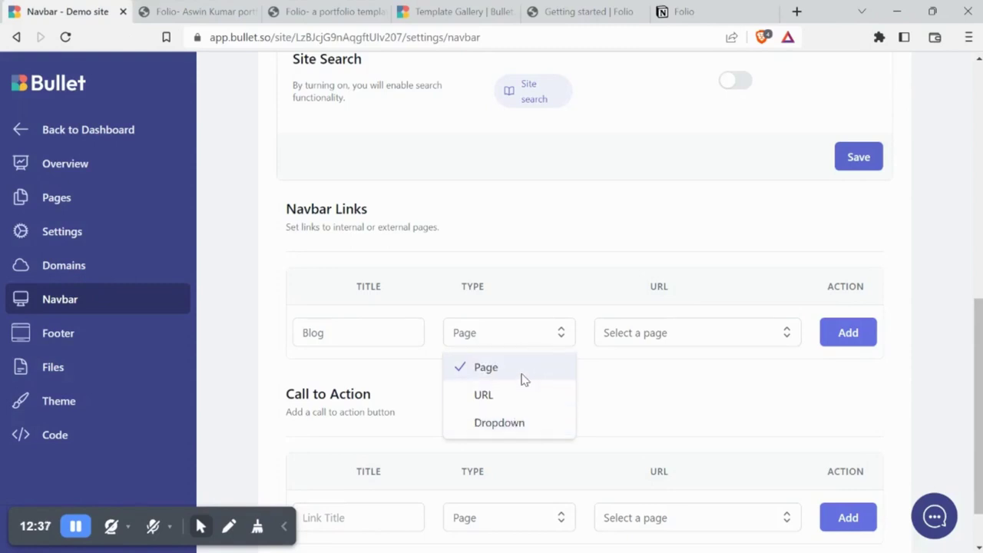
click(521, 379)
click(654, 338)
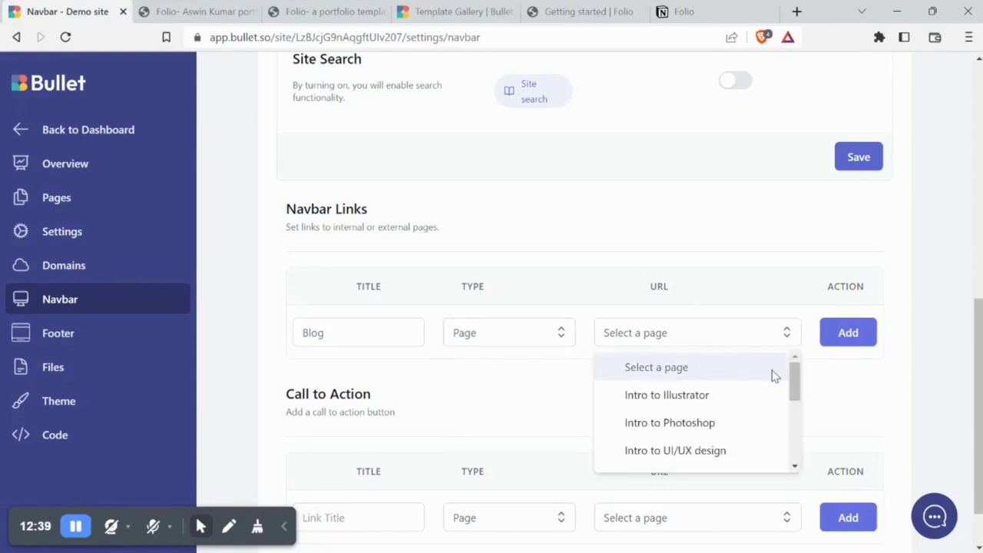
drag(794, 384, 796, 430)
scroll(680, 373, up, 1)
click(680, 394)
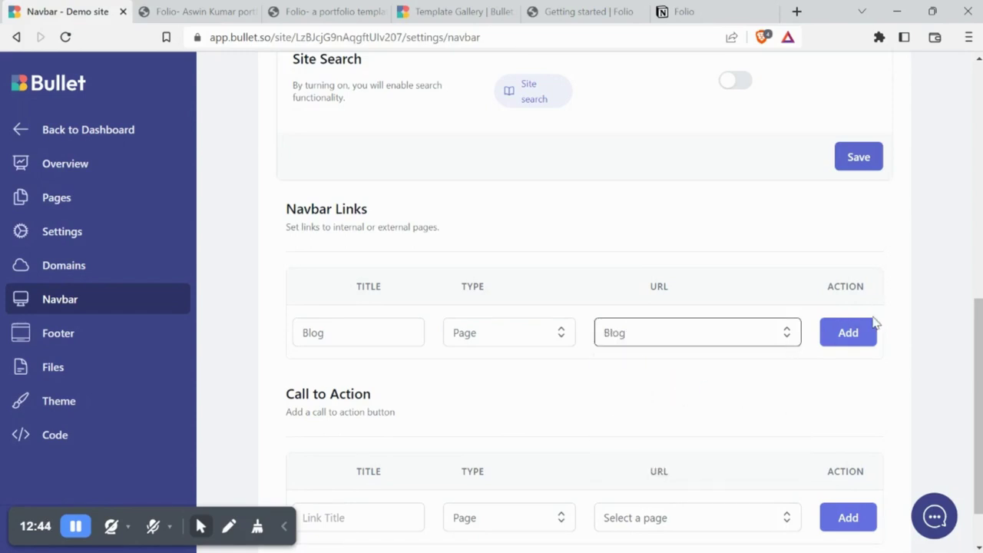
click(848, 332)
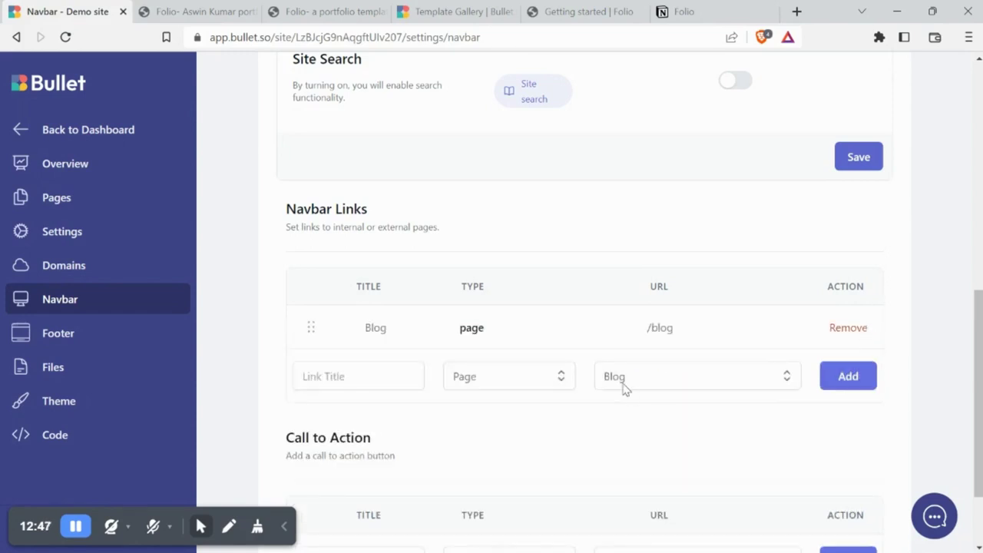
scroll(408, 377, down, 2)
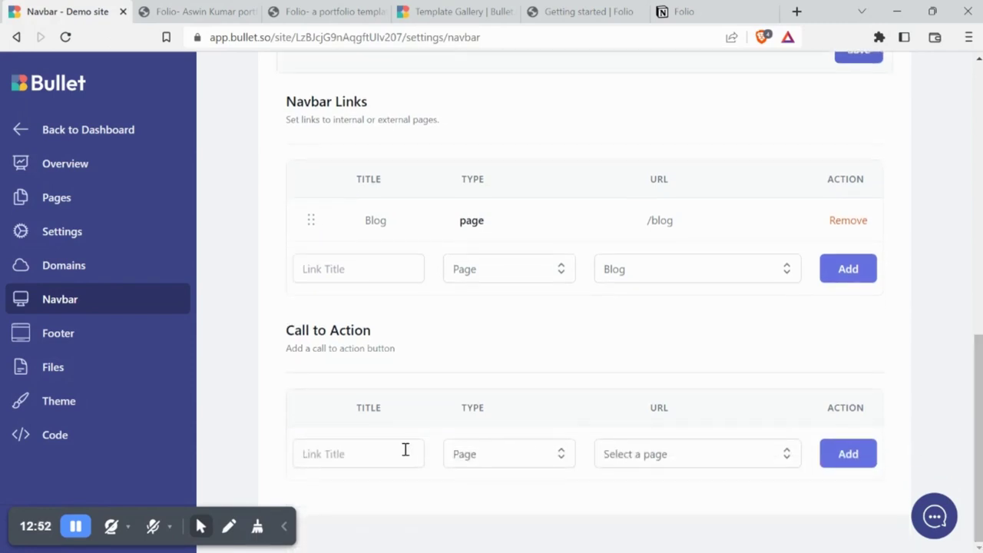
click(481, 458)
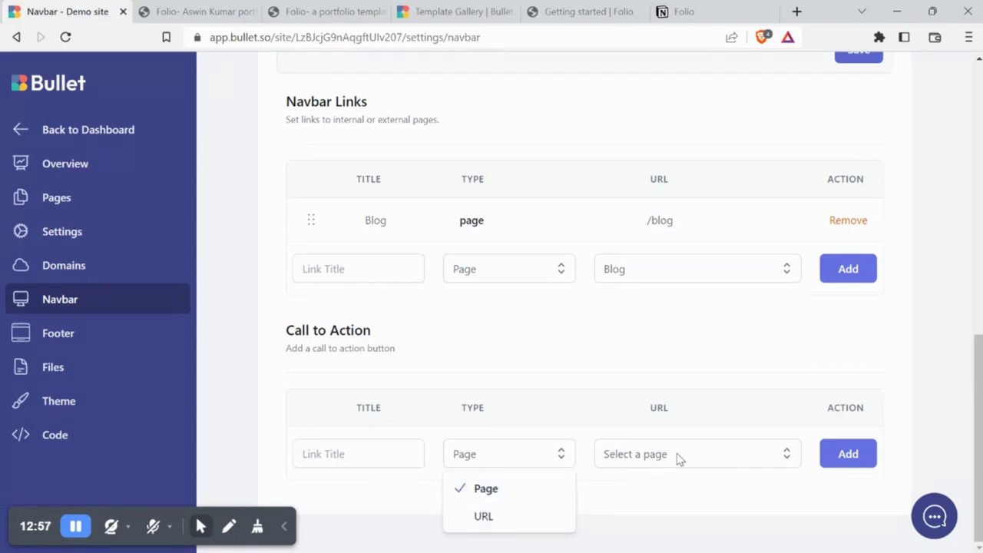
scroll(891, 436, up, 8)
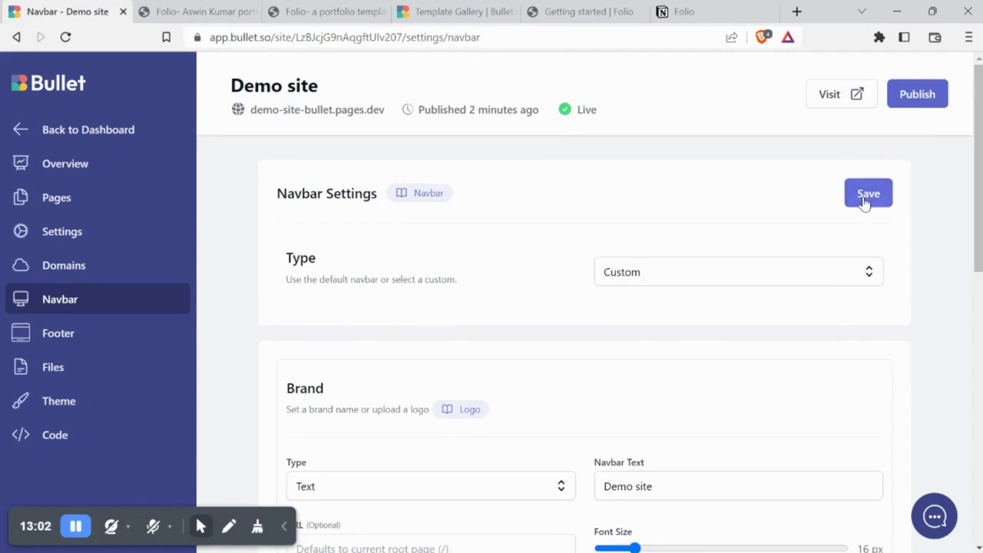
Save the navbar brand settings, publish the site and open the live site
click(864, 202)
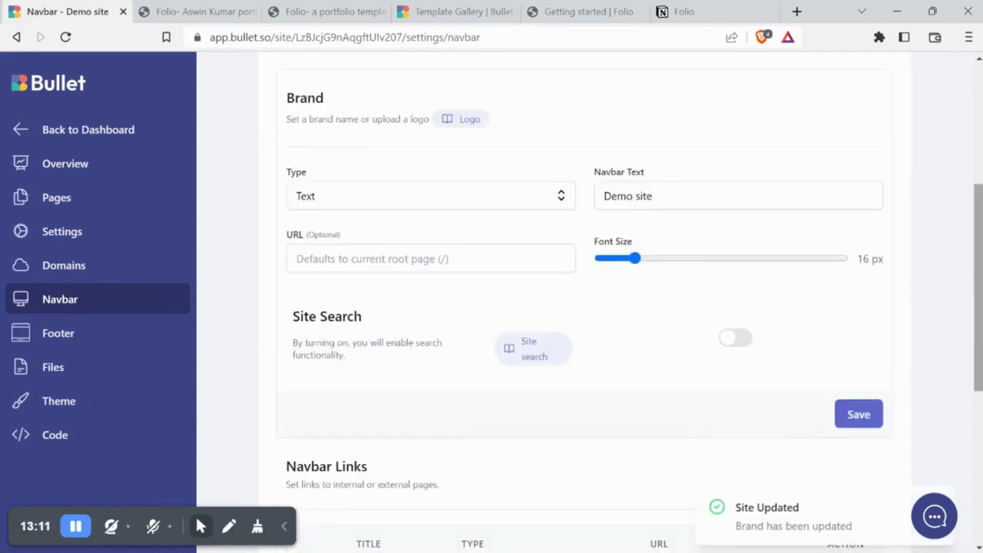
scroll(584, 308, up, 4)
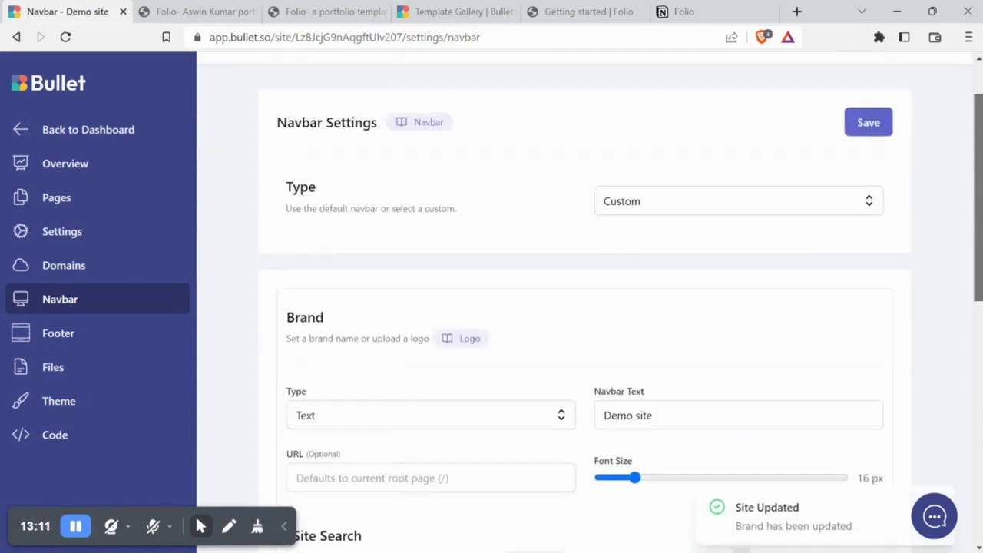
click(920, 95)
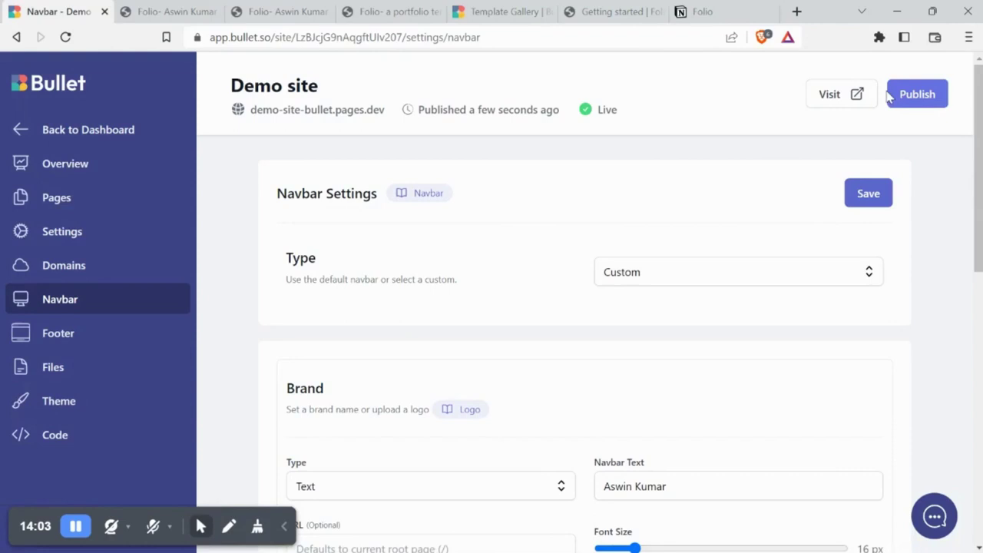
click(856, 94)
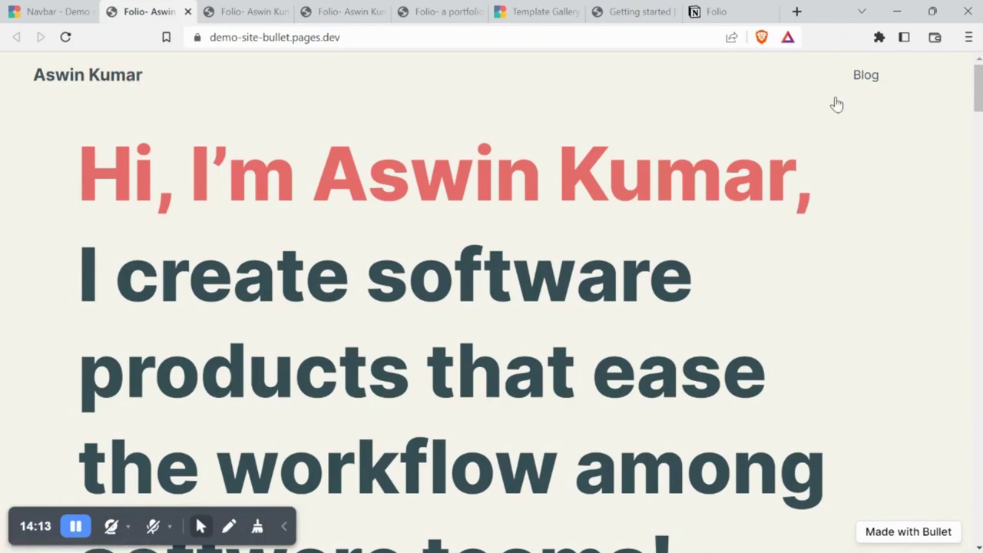
View the live site's Blog page, then return to the portfolio home page
mouse_move(980, 90)
mouse_down()
mouse_move(980, 204)
mouse_move(980, 90)
mouse_up()
click(866, 75)
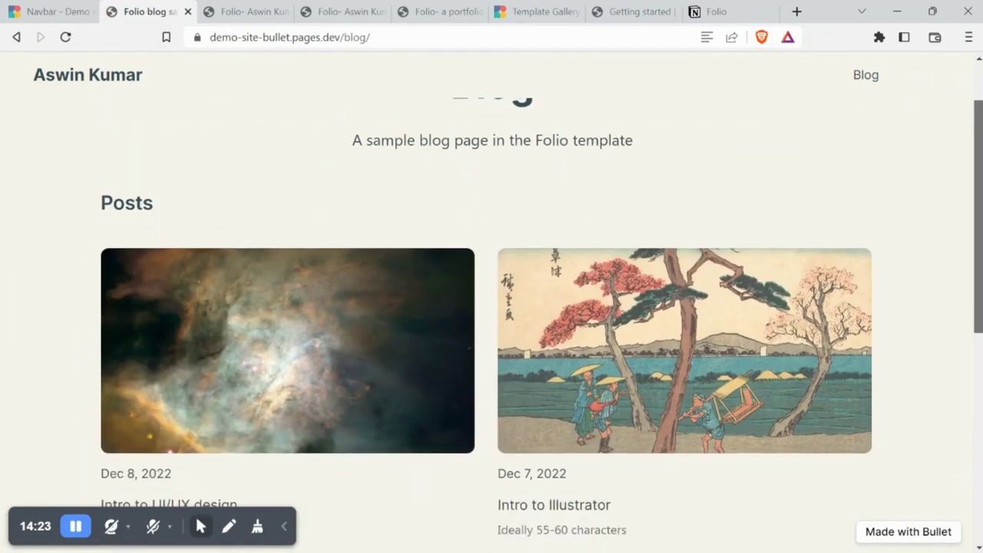
scroll(491, 322, down, 4)
scroll(492, 322, up, 5)
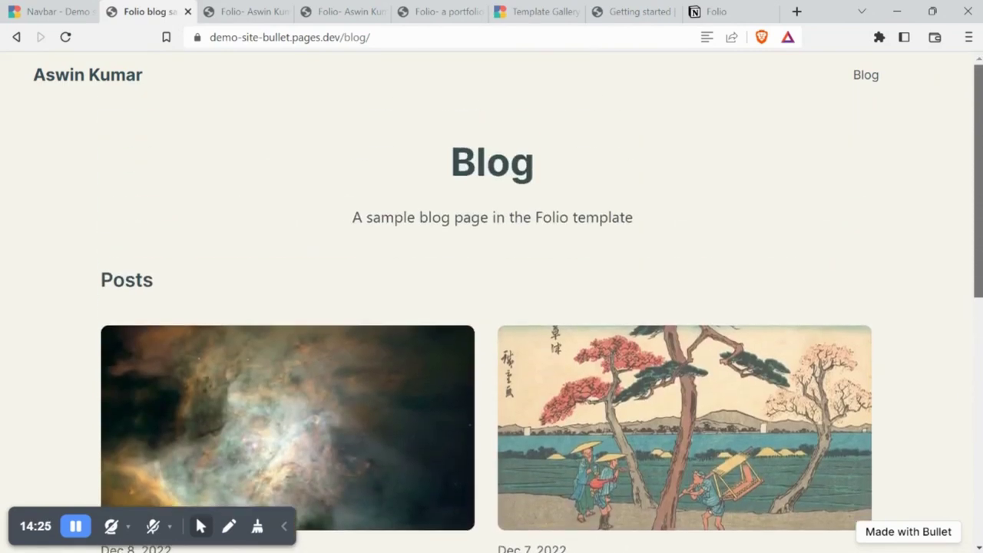
click(114, 80)
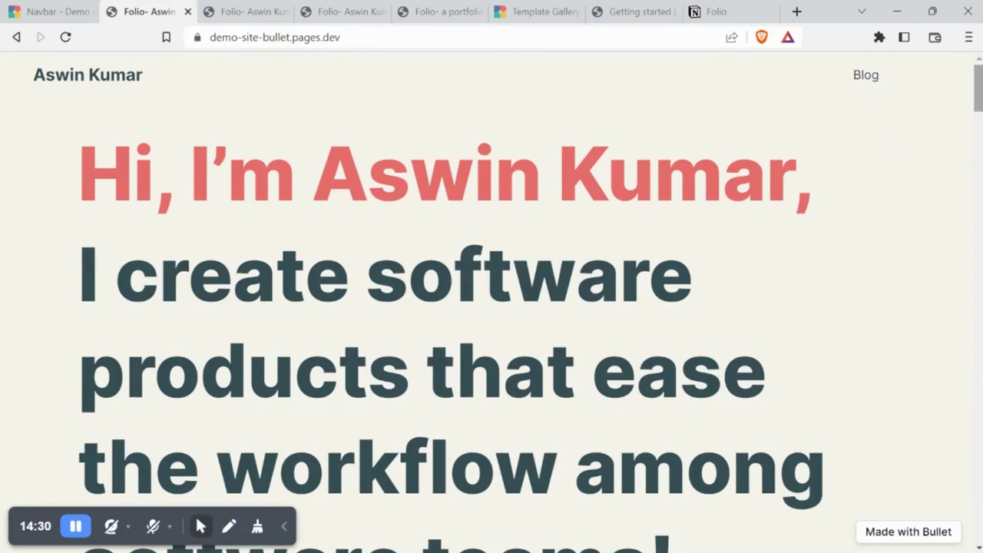
scroll(492, 307, down, 8)
Go to the site overview, then the Pages tree, expanding and collapsing the /blog folder
scroll(491, 307, down, 5)
scroll(491, 307, up, 10)
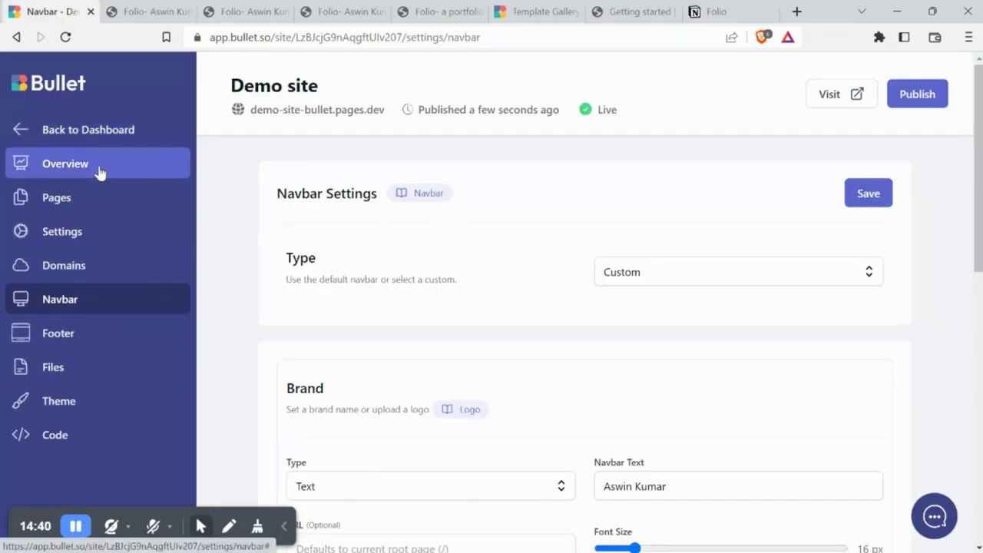
click(99, 174)
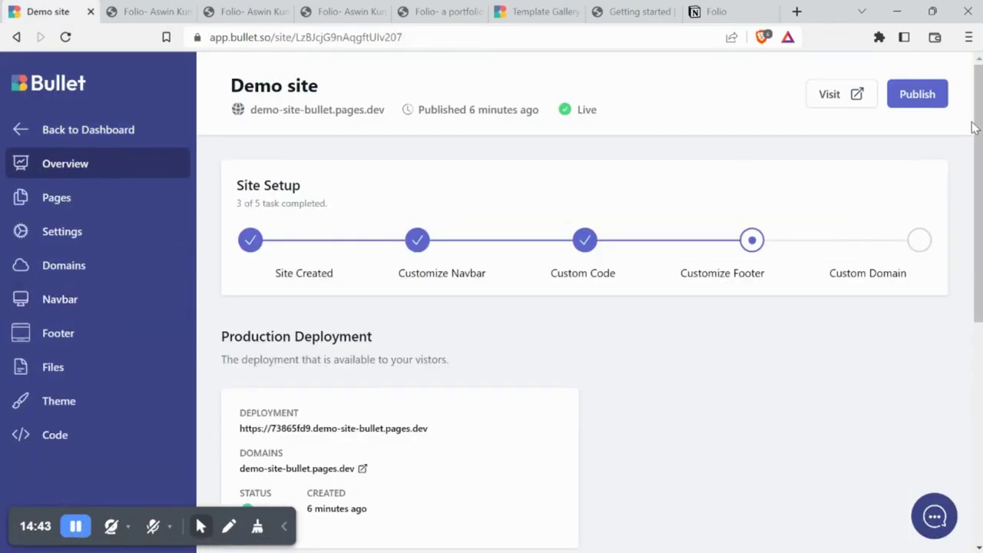
scroll(980, 123, down, 4)
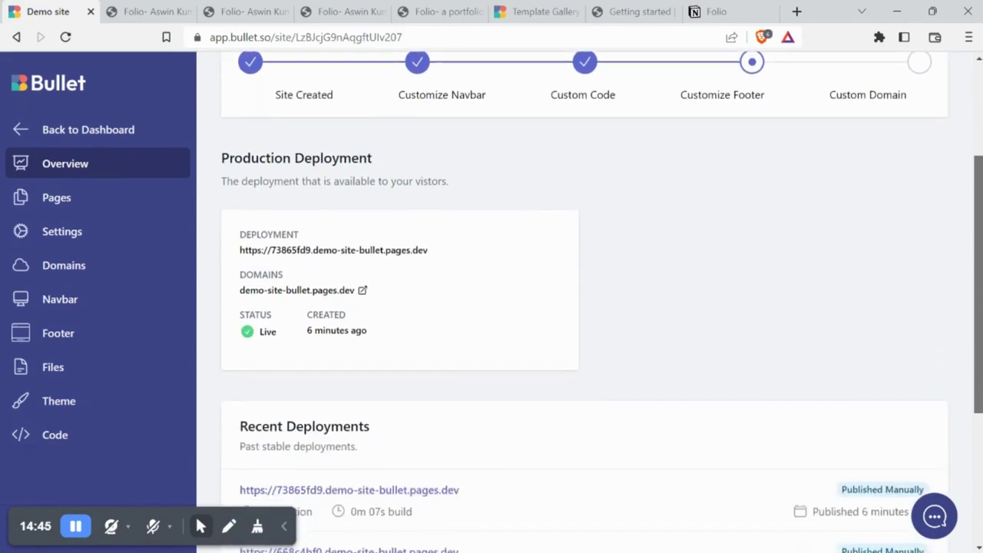
scroll(589, 307, down, 1)
scroll(590, 307, up, 6)
click(38, 196)
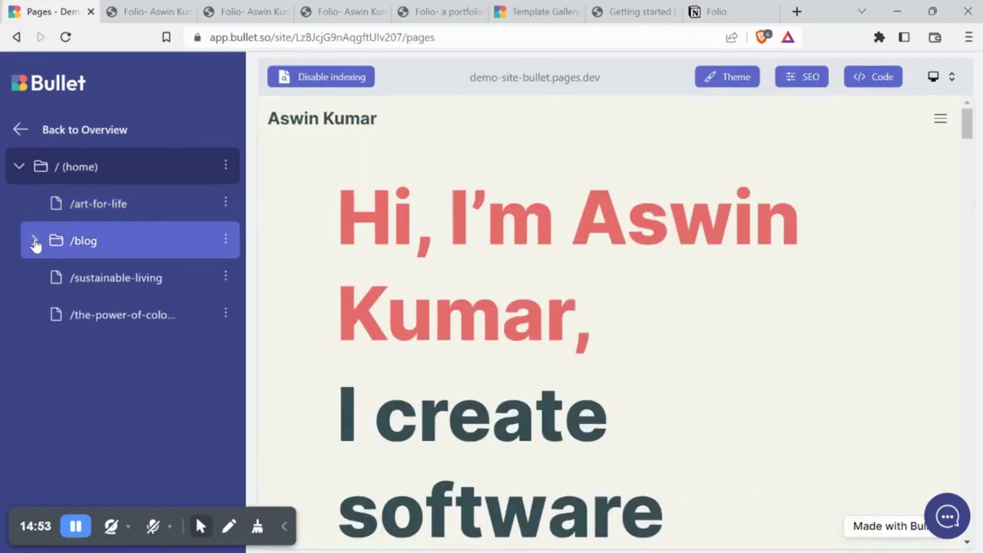
click(34, 241)
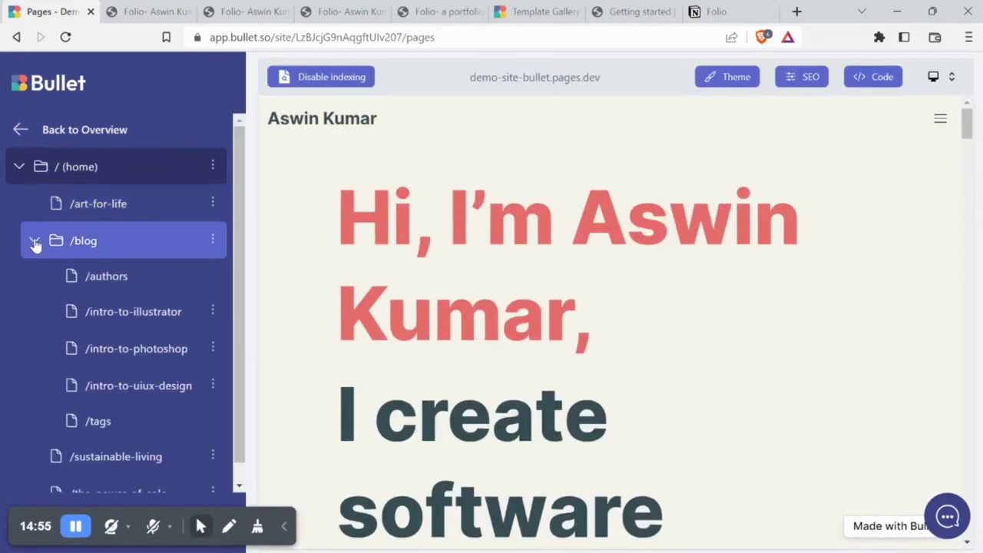
click(34, 242)
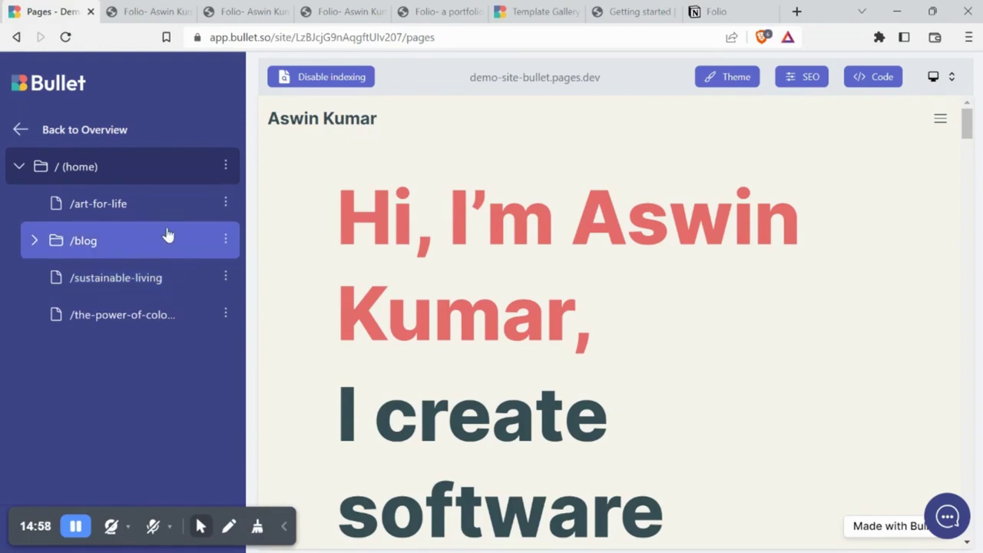
Switch off Override Notion in the /blog page's SEO settings and save them
click(224, 241)
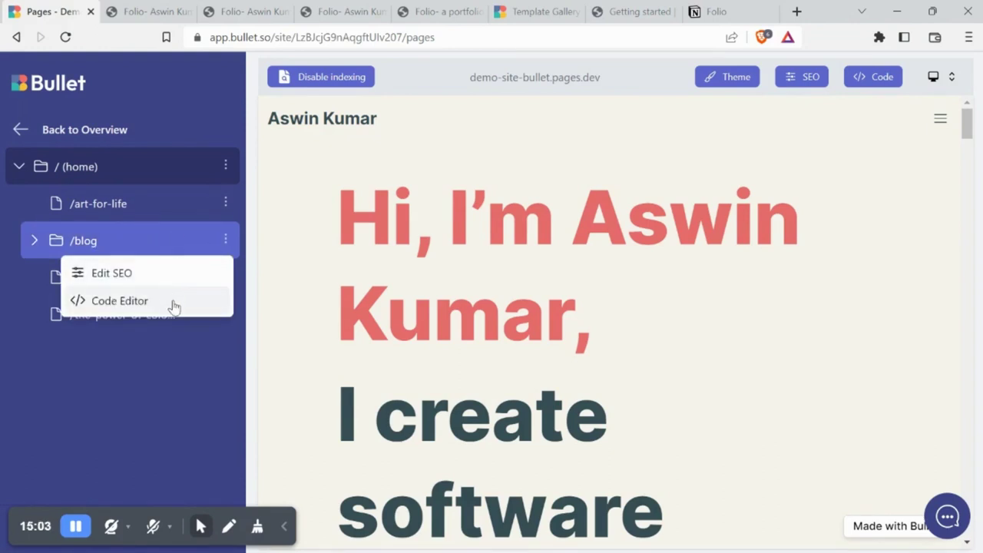
click(111, 273)
click(635, 379)
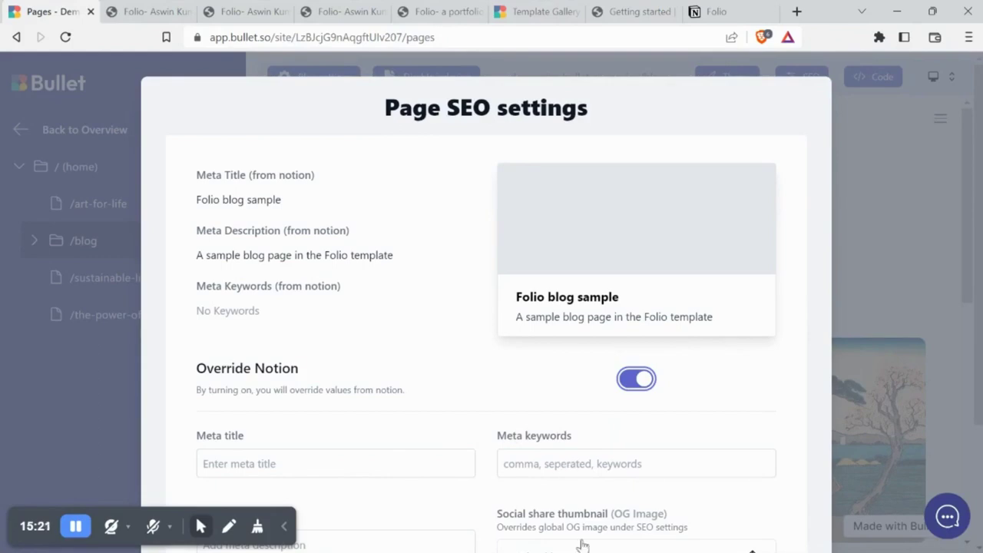
click(637, 379)
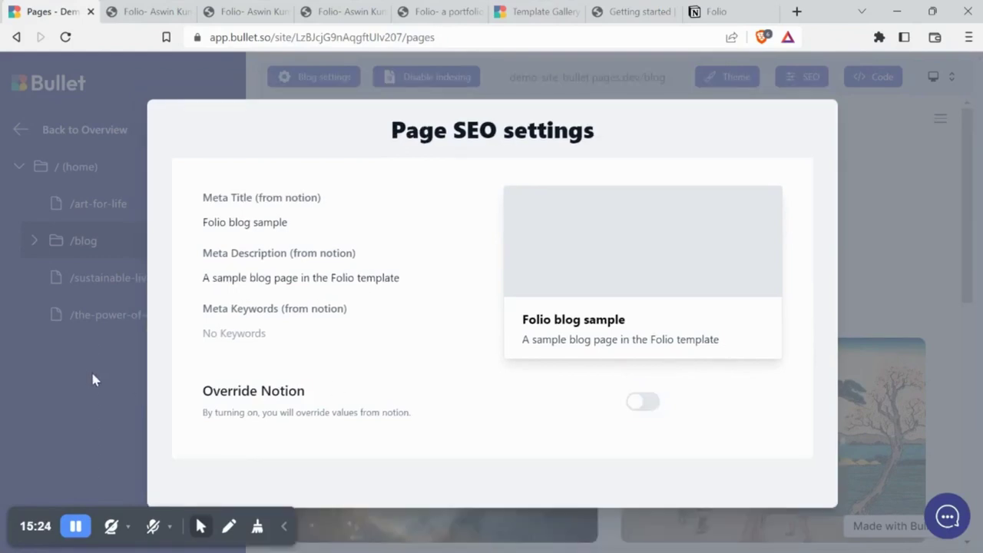
click(90, 368)
click(226, 242)
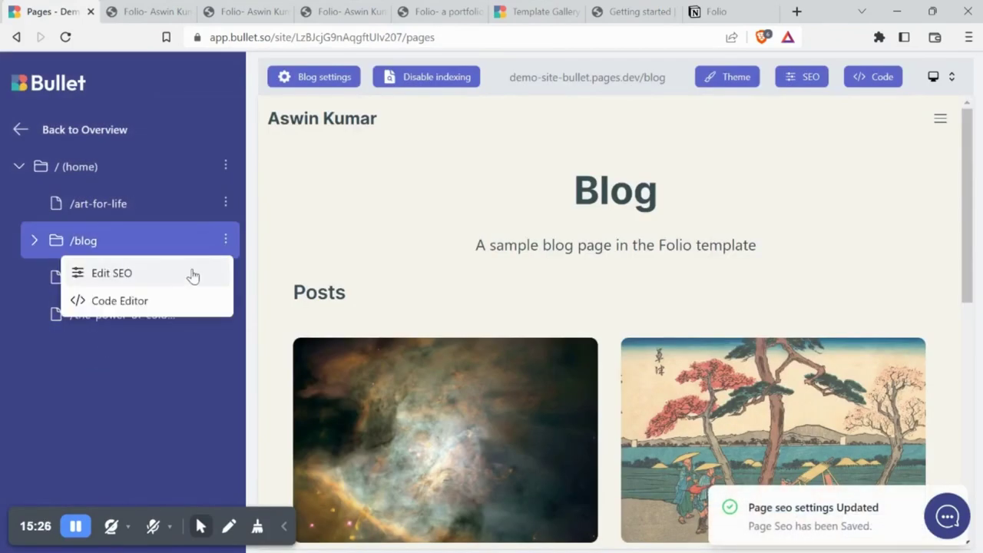
Open the /blog page's code editor and view the Global Head code applied to all pages
click(171, 298)
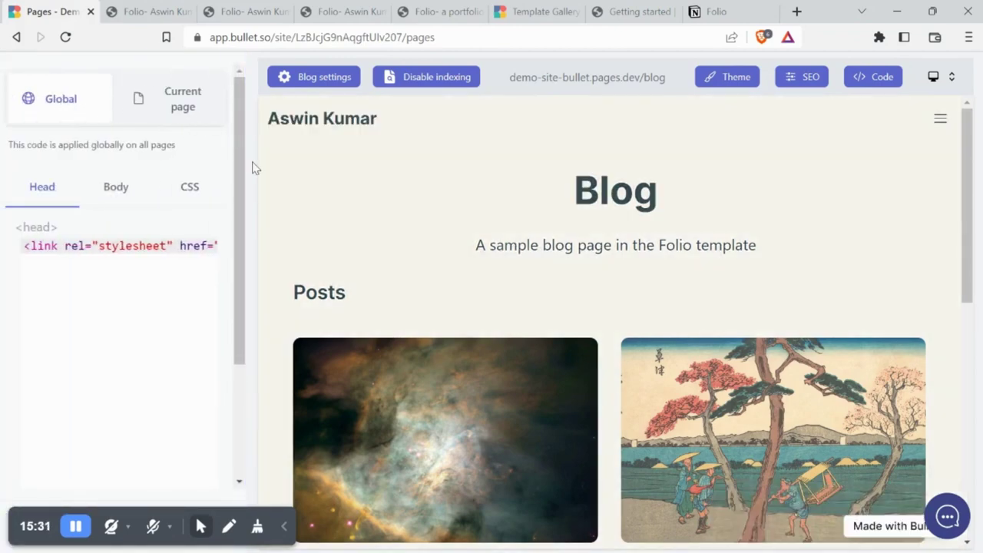
drag(270, 177, 118, 136)
click(79, 123)
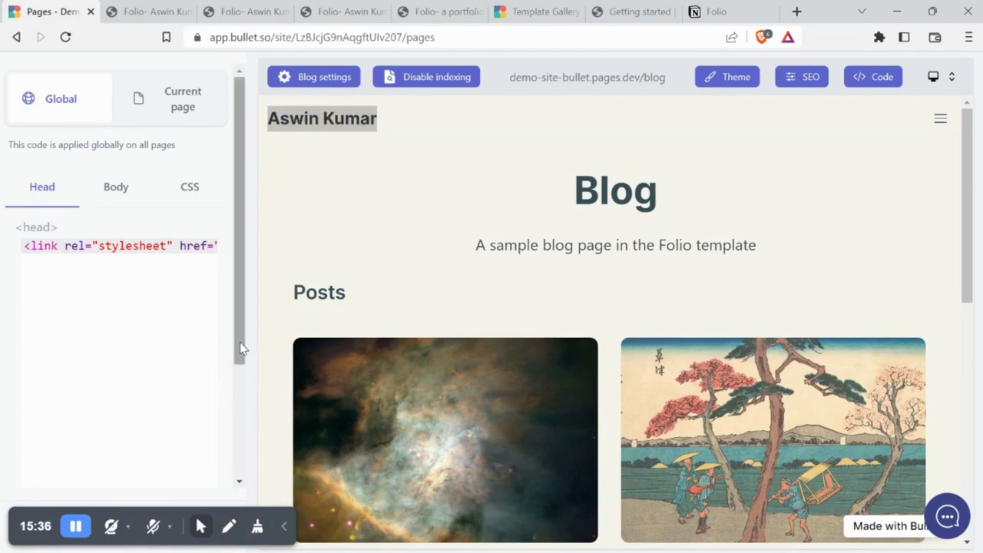
drag(242, 346, 235, 384)
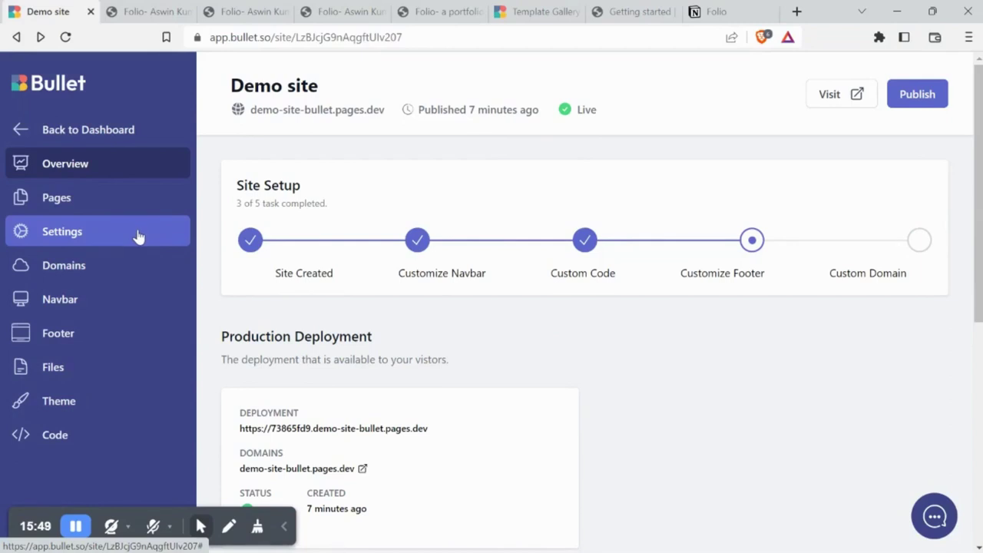
In General Settings, toggle Password Protection on and back off, leaving it disabled
click(138, 237)
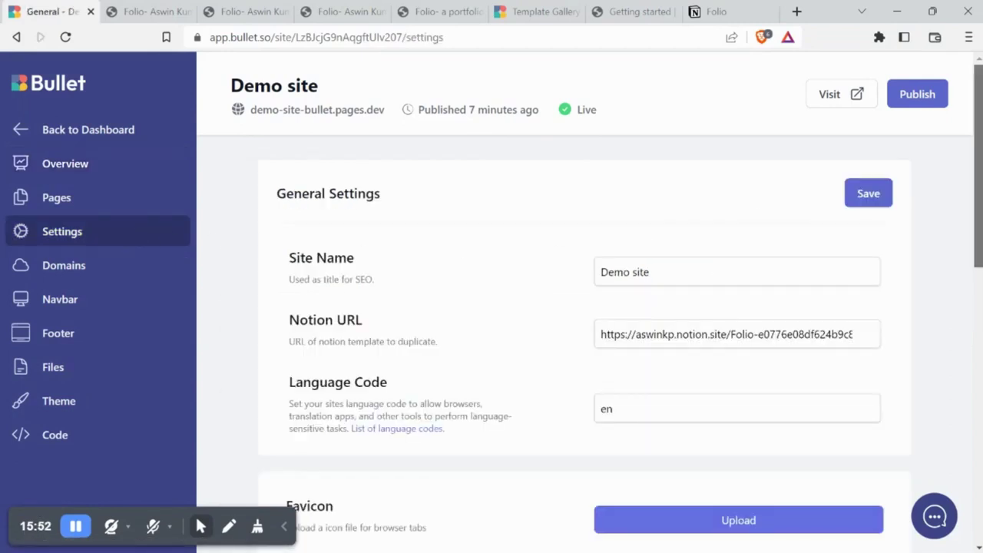
scroll(590, 307, down, 3)
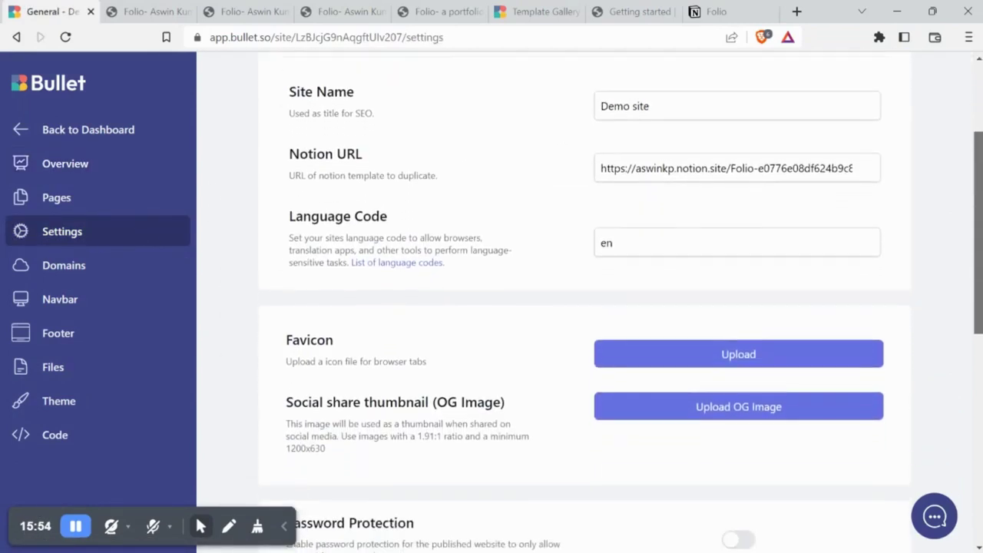
scroll(590, 307, down, 3)
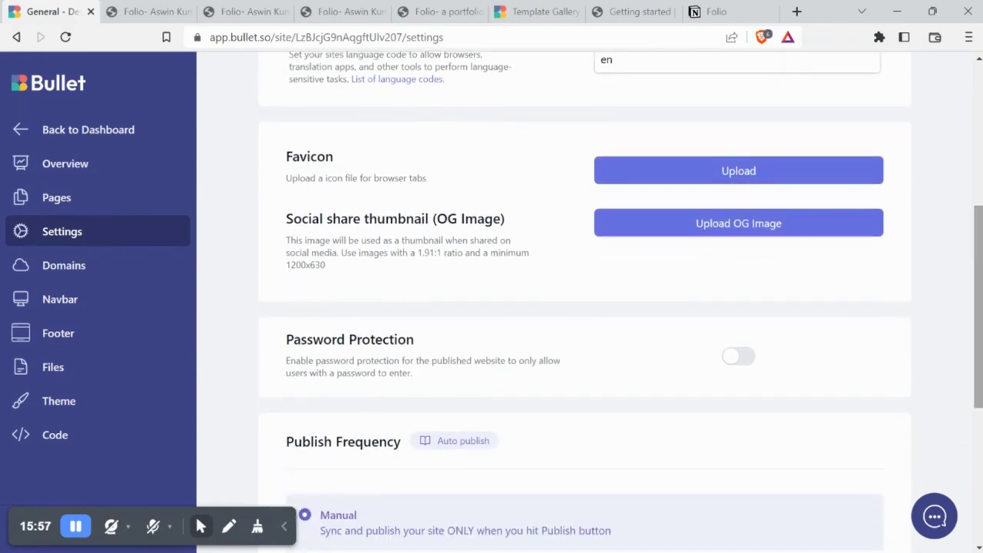
scroll(844, 231, down, 3)
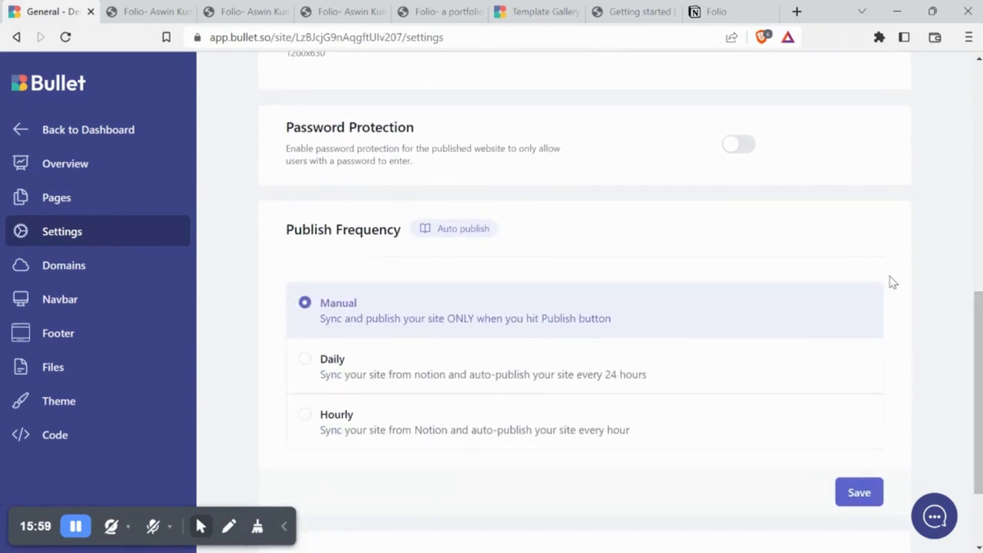
click(738, 156)
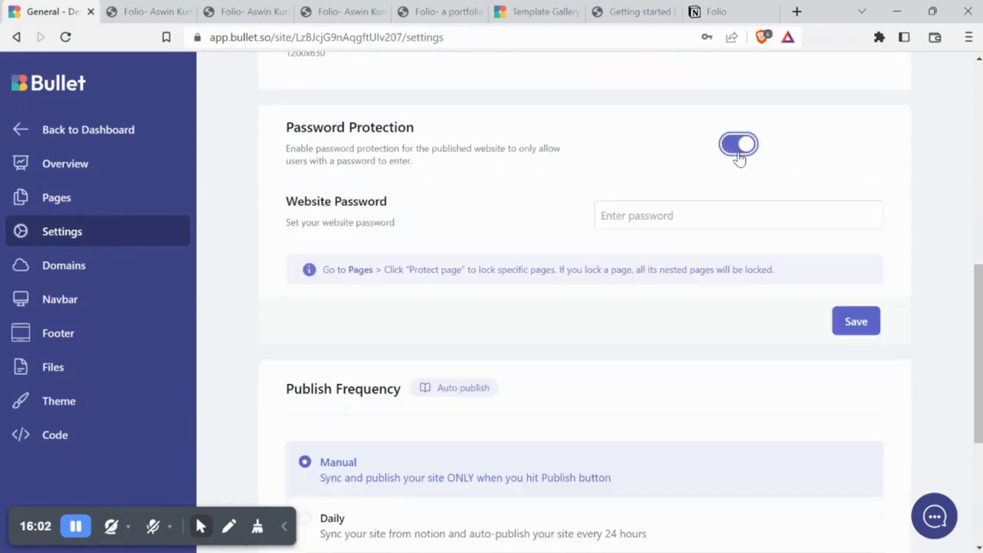
click(738, 156)
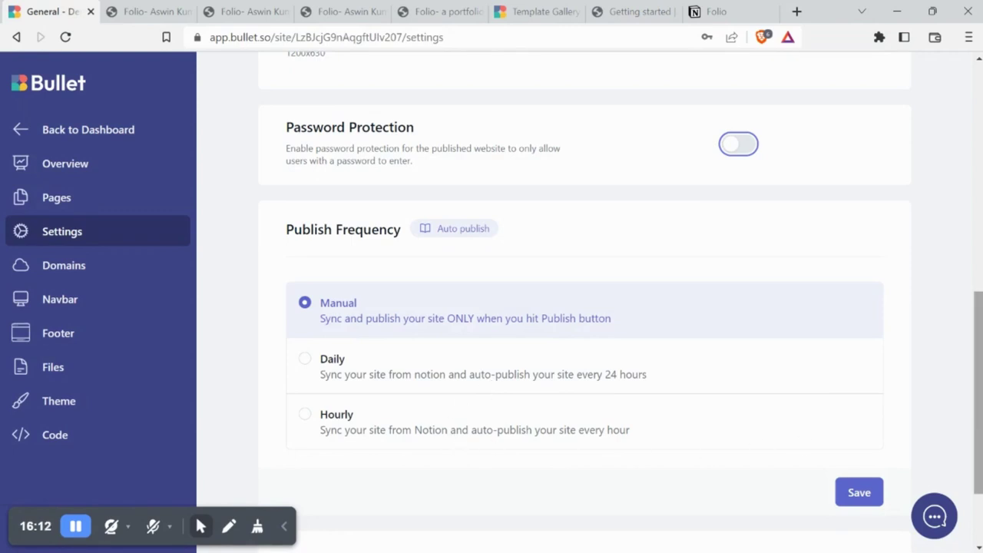
scroll(456, 443, down, 2)
scroll(967, 401, up, 9)
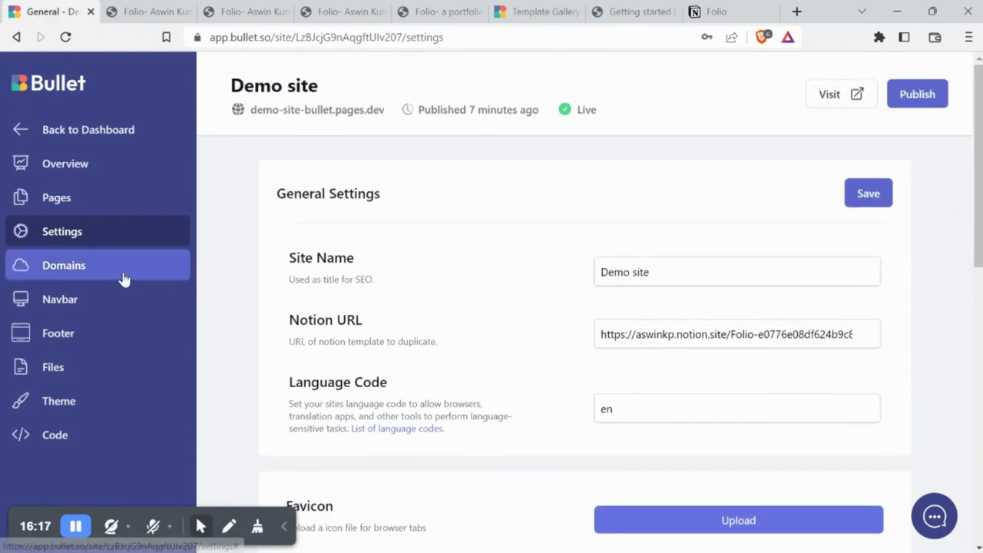
Look over Domain Settings, then scroll through the Navbar's Brand, Links and Call to Action sections
click(121, 275)
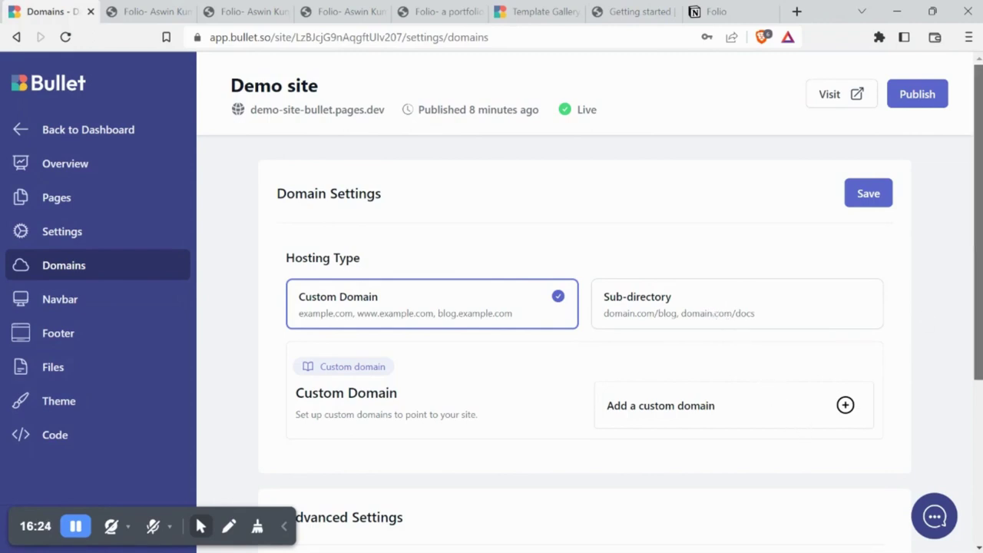
scroll(977, 292, down, 3)
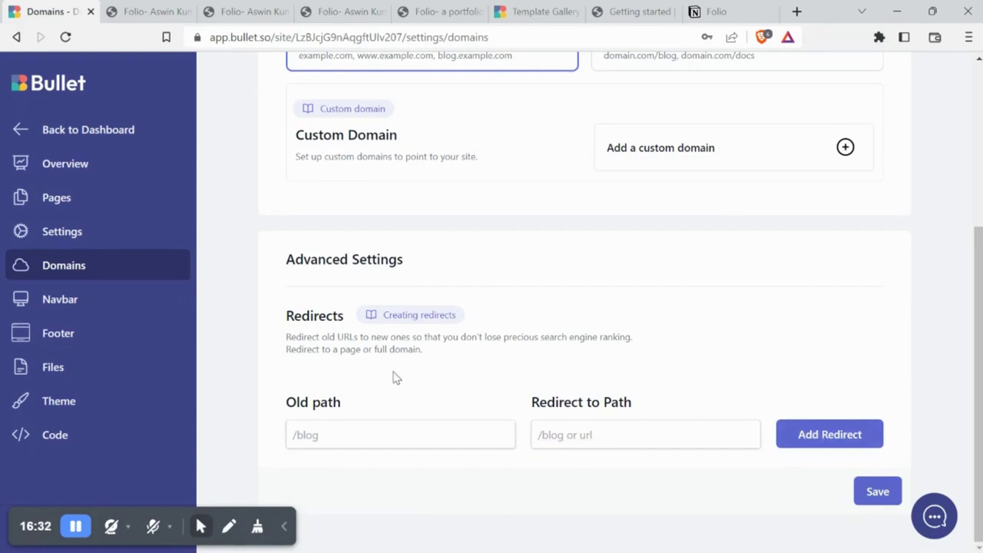
click(123, 300)
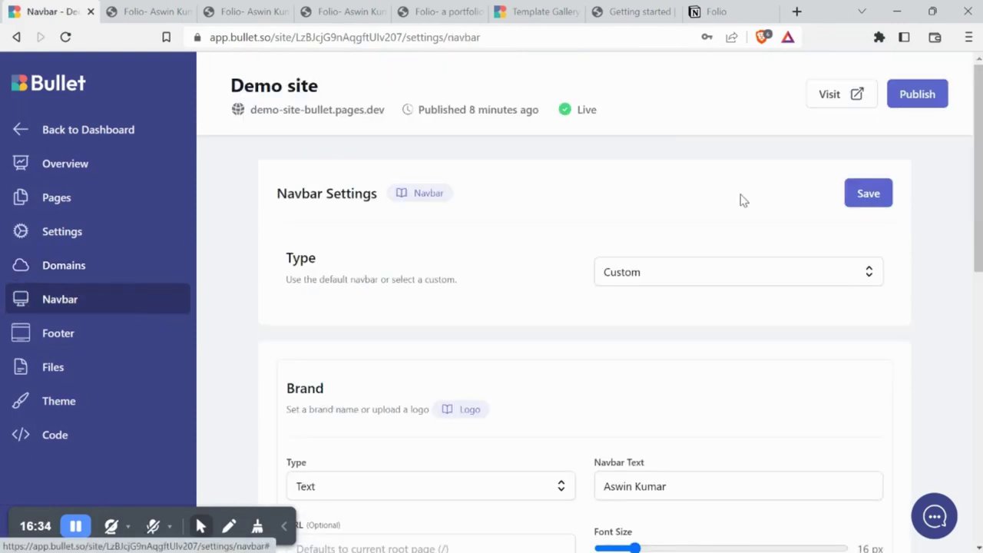
scroll(819, 188, down, 4)
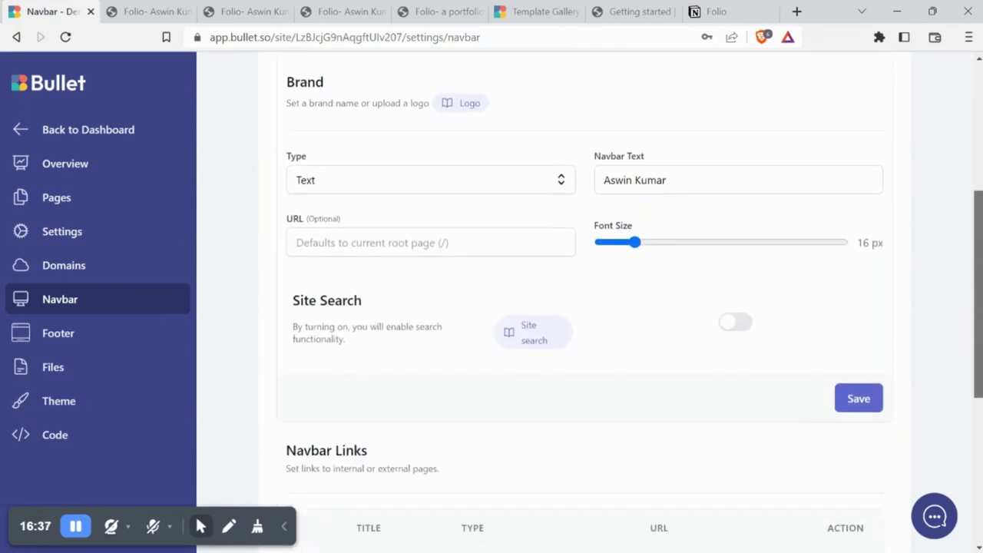
scroll(790, 423, down, 4)
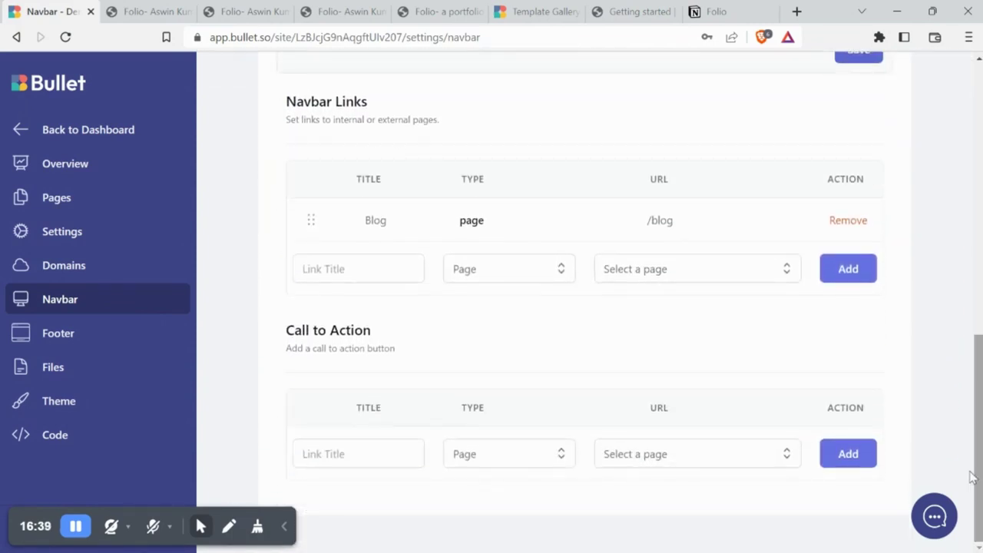
Open Footer settings and keep the footer type as Simple
click(138, 334)
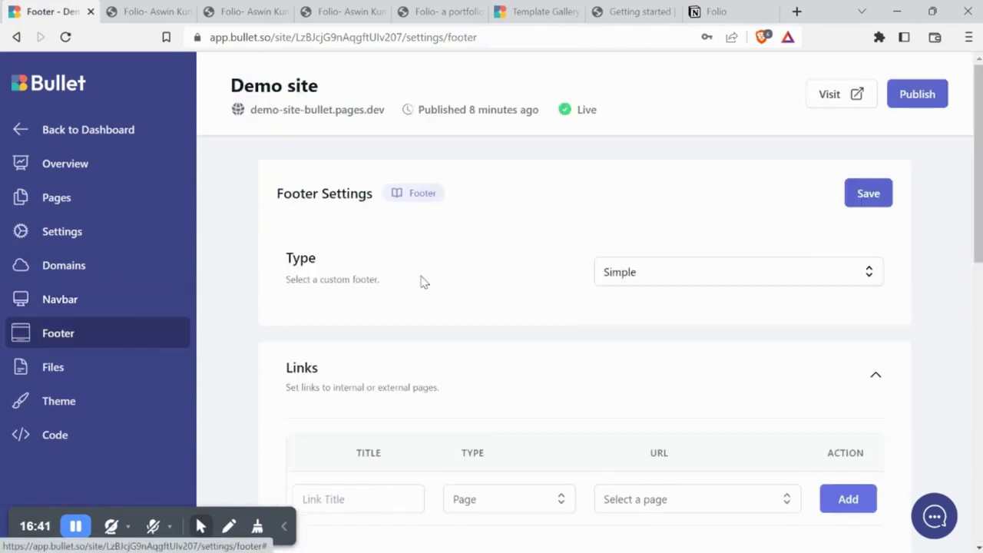
click(642, 277)
click(650, 332)
scroll(649, 330, down, 3)
scroll(859, 312, down, 1)
Browse the social icon options keeping Facebook, then click into the newsletter embed box
click(374, 389)
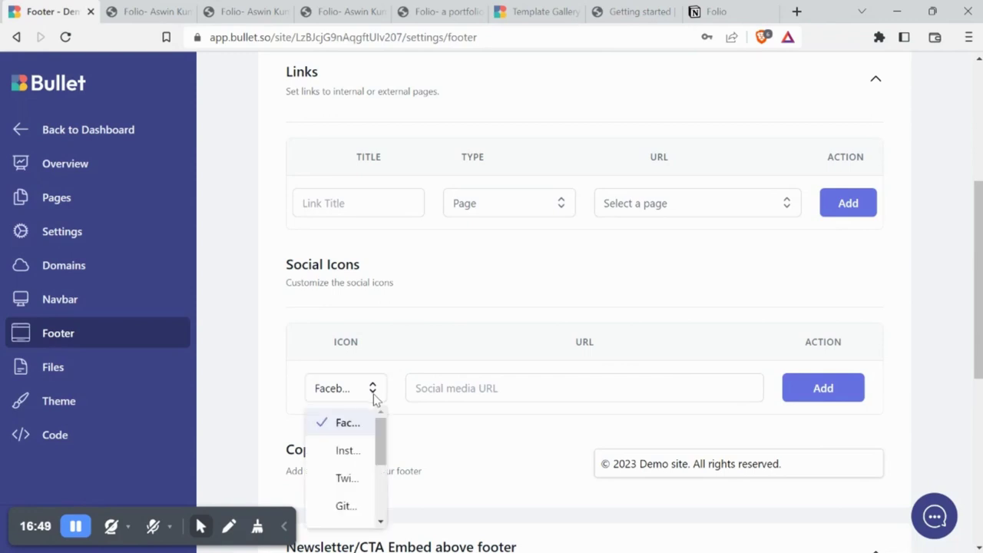
scroll(384, 451, down, 4)
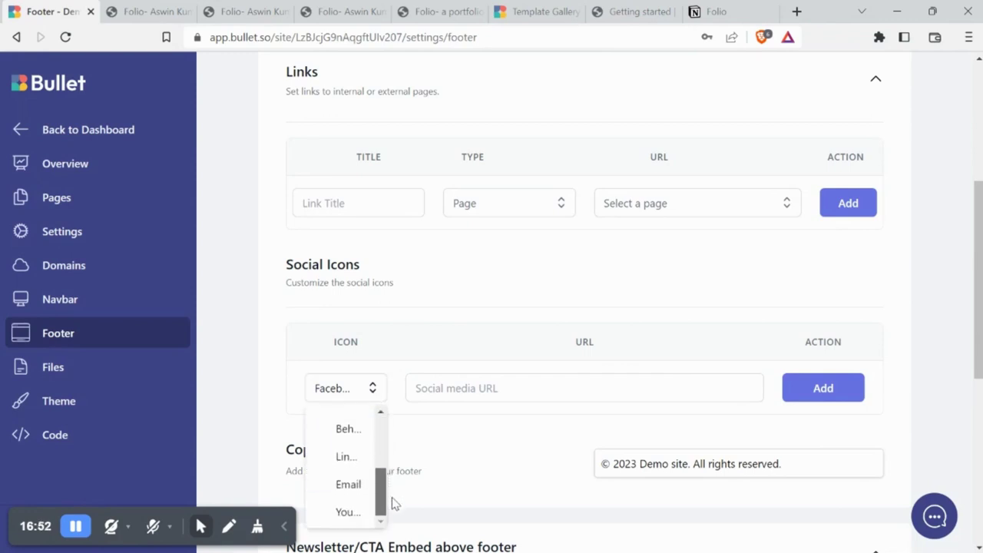
click(536, 466)
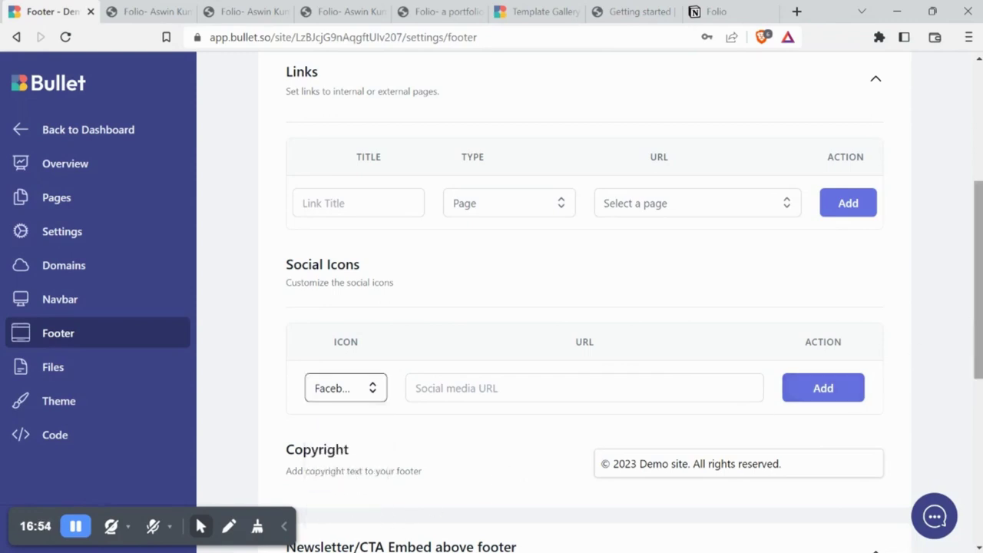
scroll(978, 330, down, 2)
scroll(788, 231, down, 2)
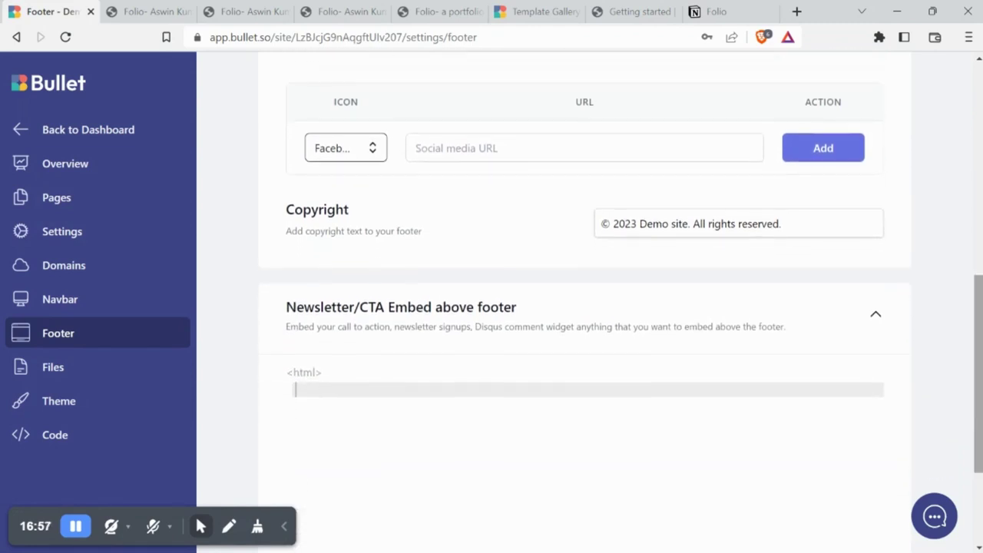
click(570, 386)
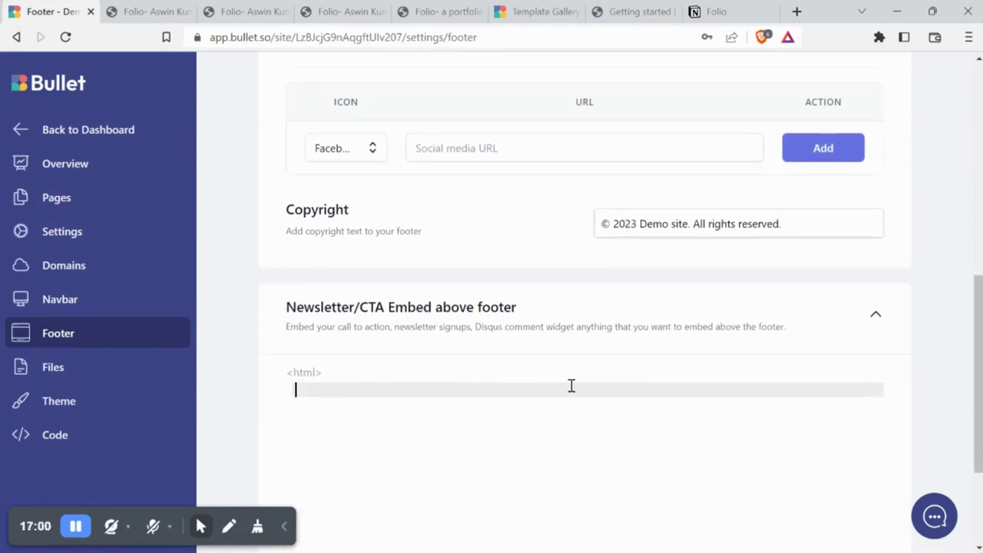
Open the Files page to view the default robots.txt sitemap entry and the Ads.txt upload
click(131, 376)
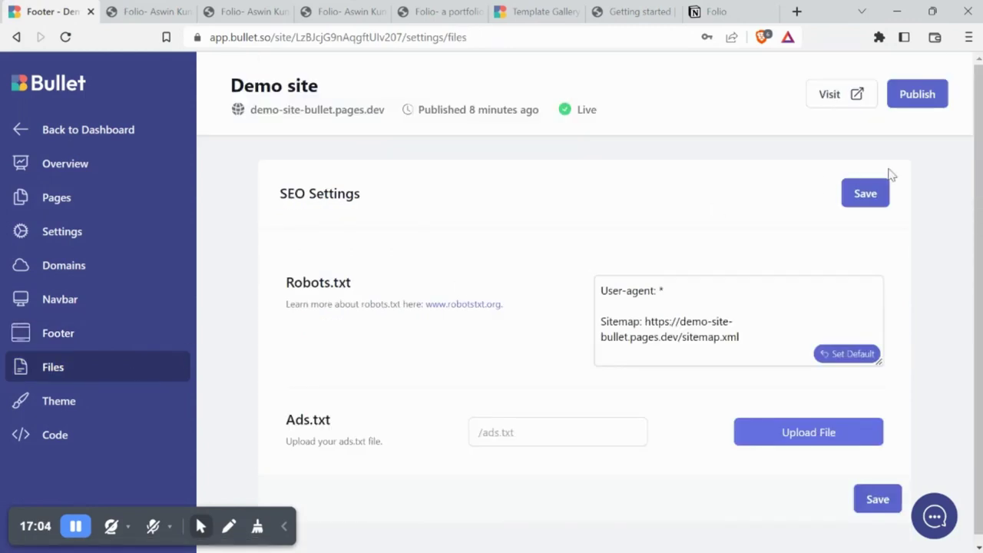
scroll(943, 164, down, 1)
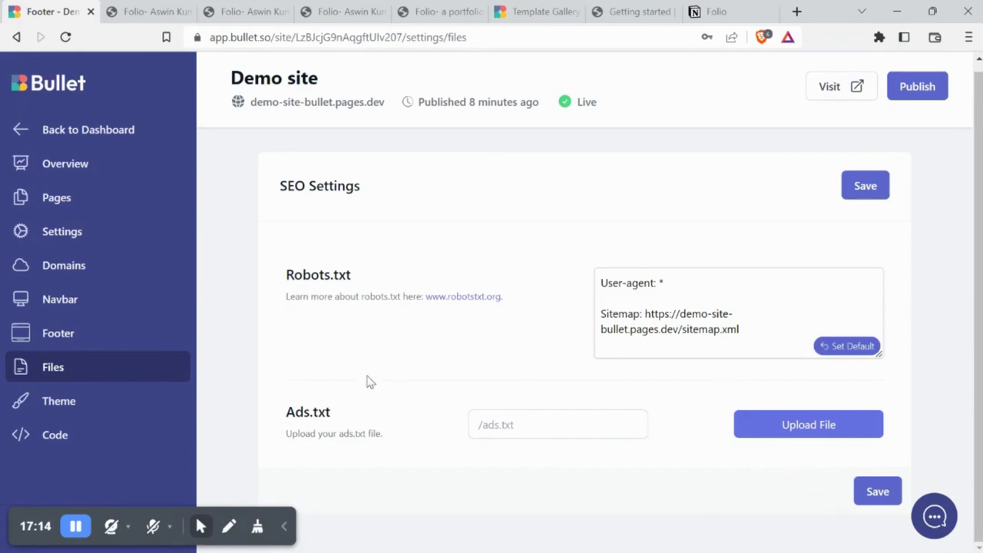
In Theme settings, try dark then light default mode and toggle visitor colour switching on and off
click(143, 403)
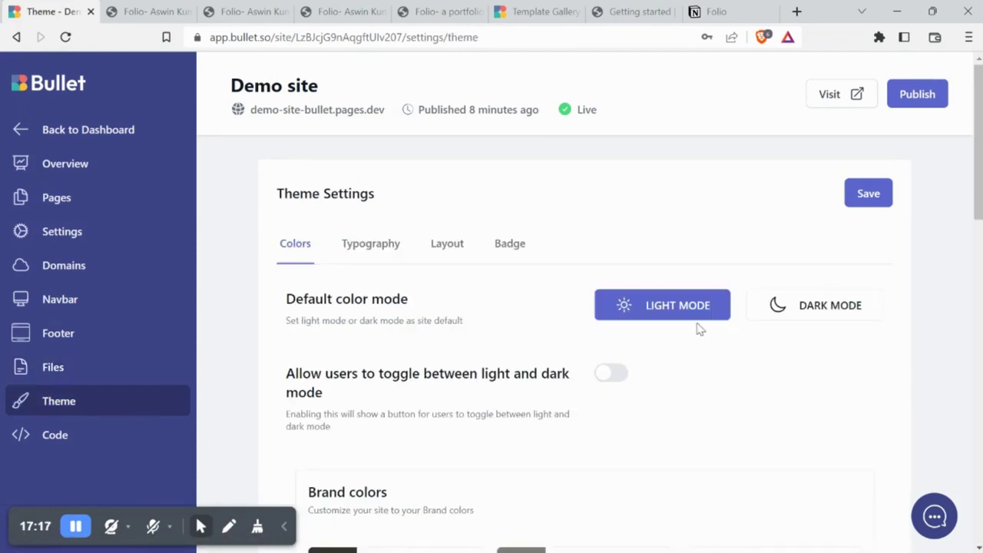
click(821, 316)
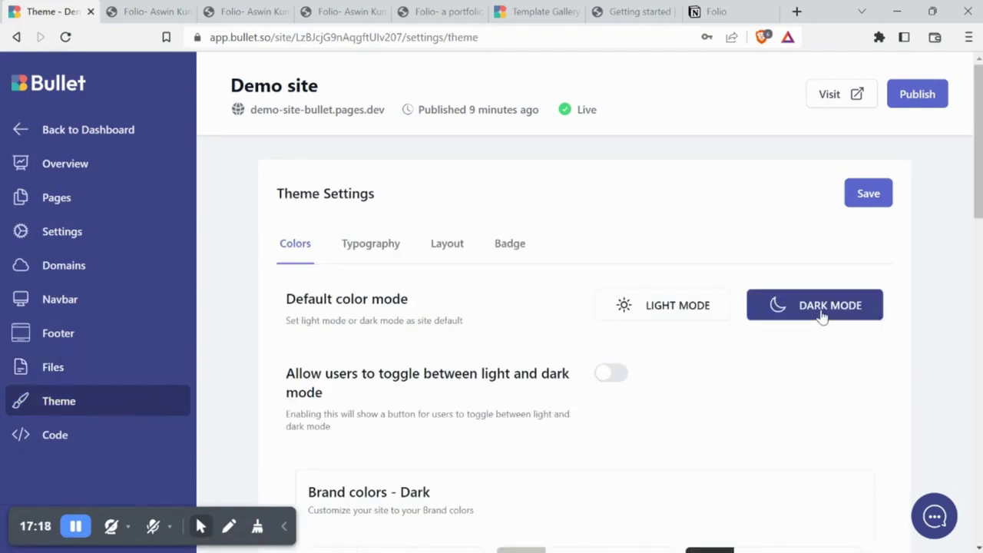
click(717, 317)
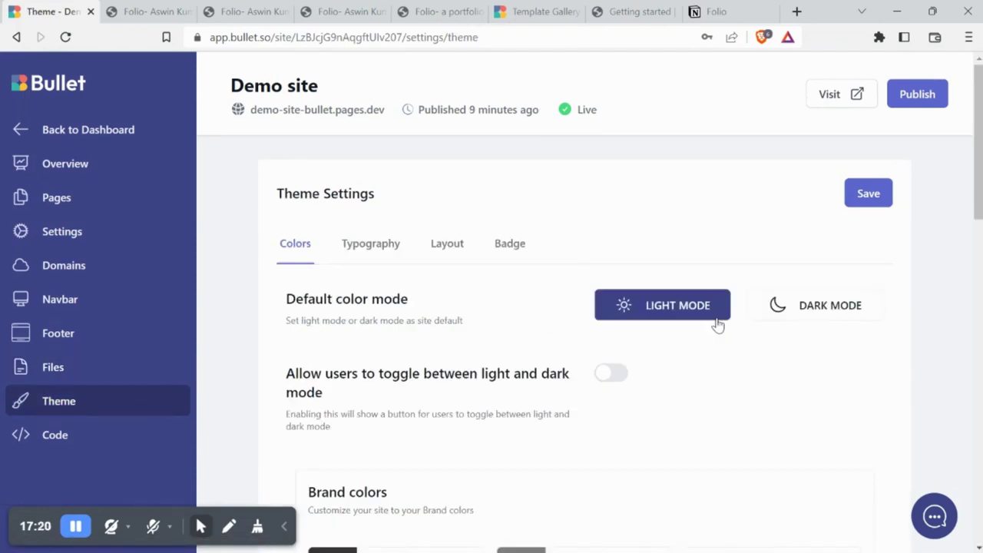
click(617, 376)
click(616, 376)
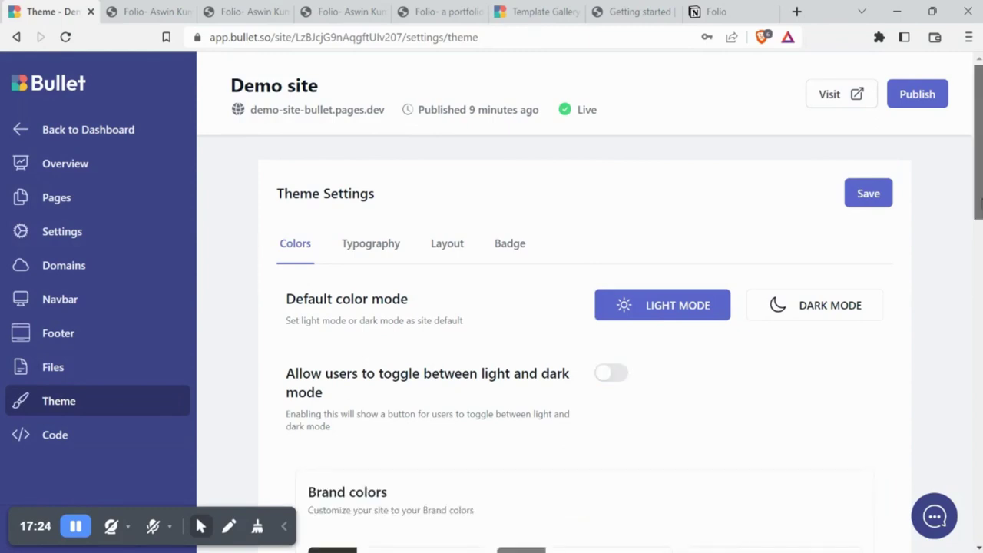
scroll(583, 307, down, 10)
scroll(584, 307, down, 5)
scroll(959, 364, up, 13)
scroll(953, 223, up, 1)
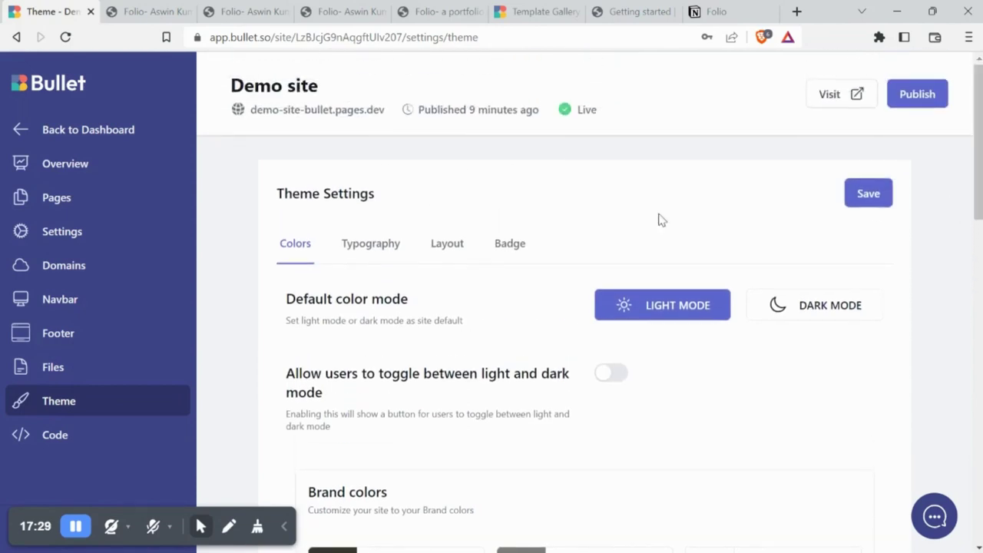
Review the Typography, Layout and Badge options, hiding then re-showing the Made with Bullet badge
click(369, 251)
click(462, 250)
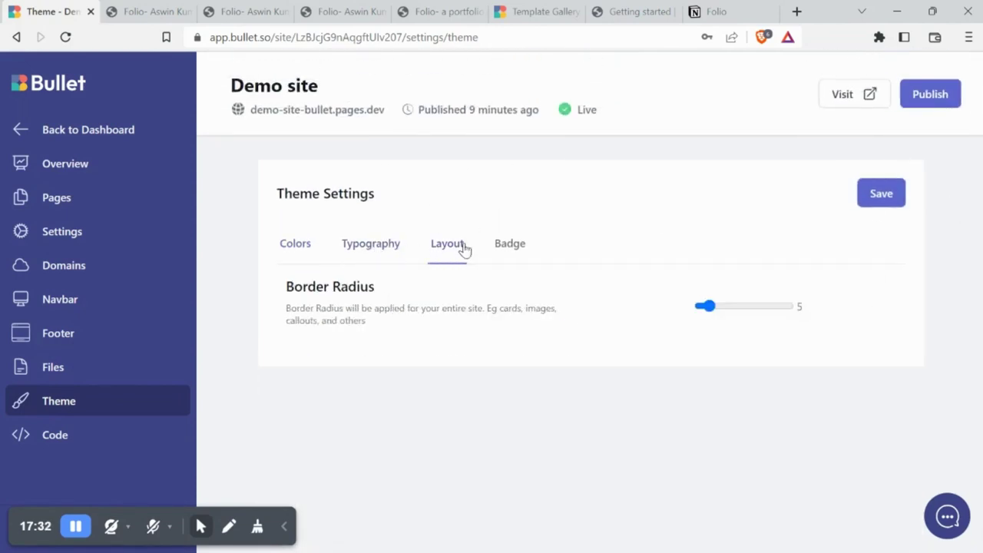
click(527, 254)
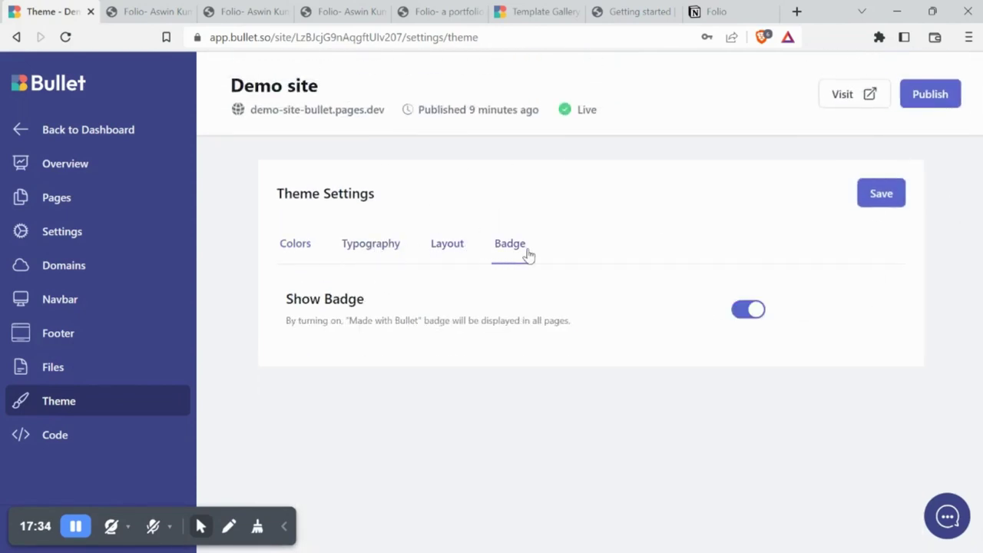
click(749, 310)
click(748, 309)
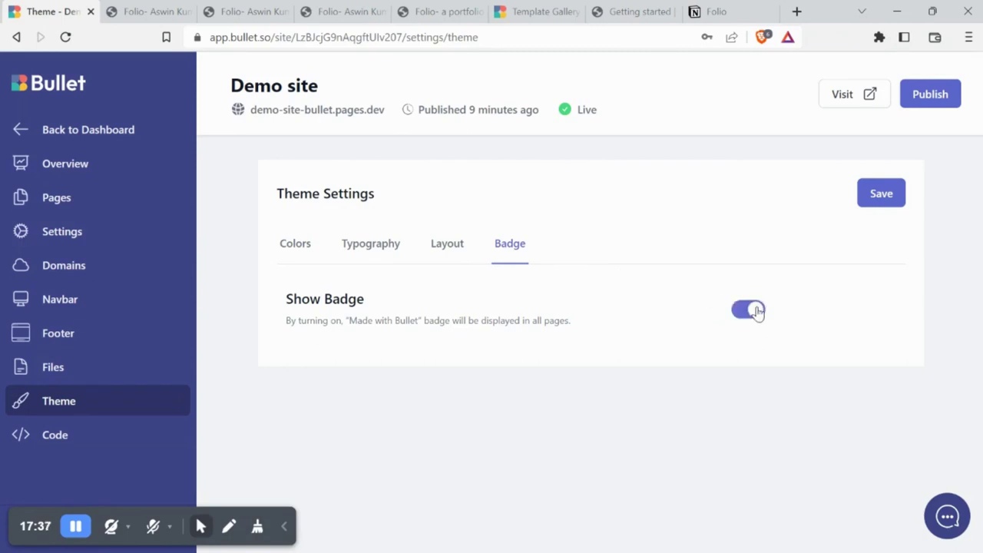
Open Global Custom Code's Head tab showing the Folio stylesheet link
click(105, 439)
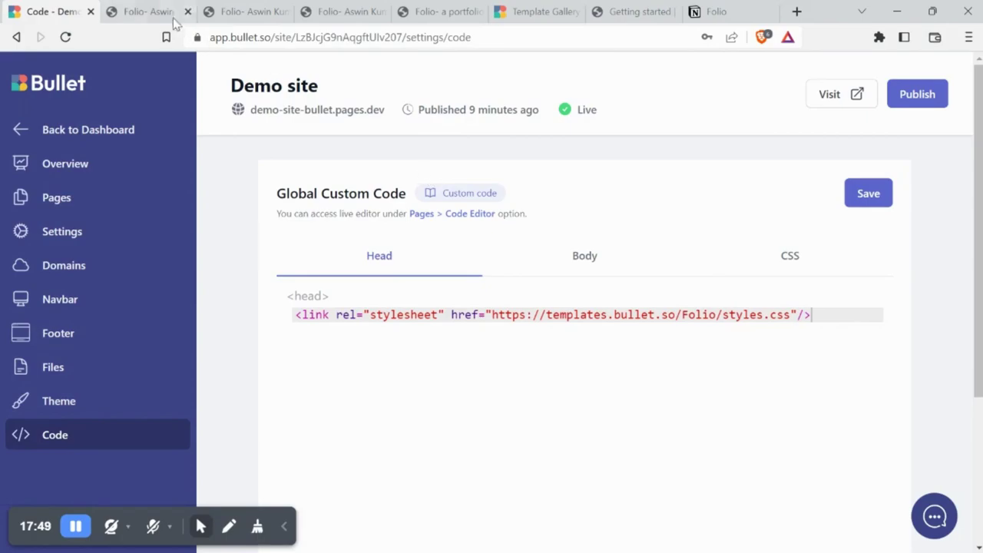
Switch to the live demo-site-bullet.pages.dev site and scroll down and back to the hero greeting
click(148, 11)
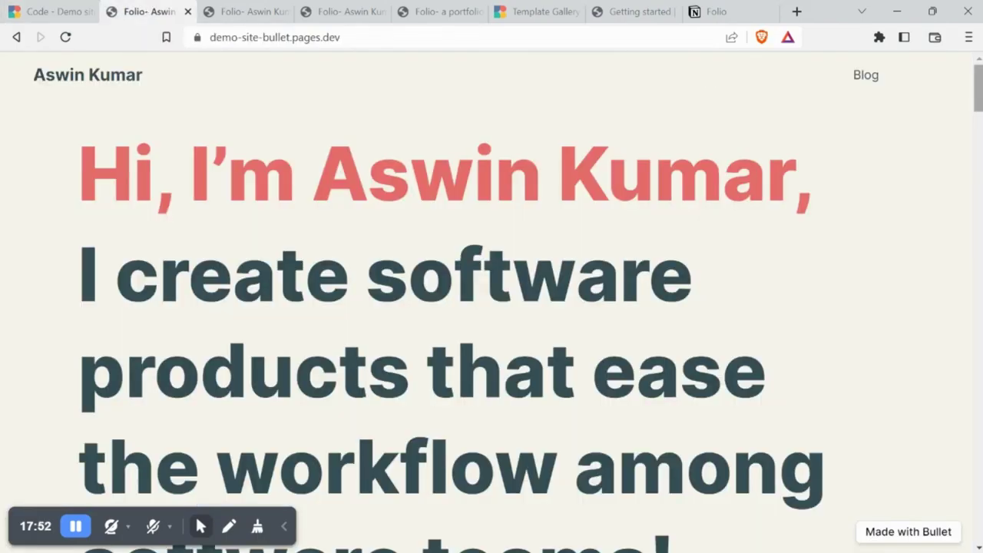
scroll(713, 78, down, 10)
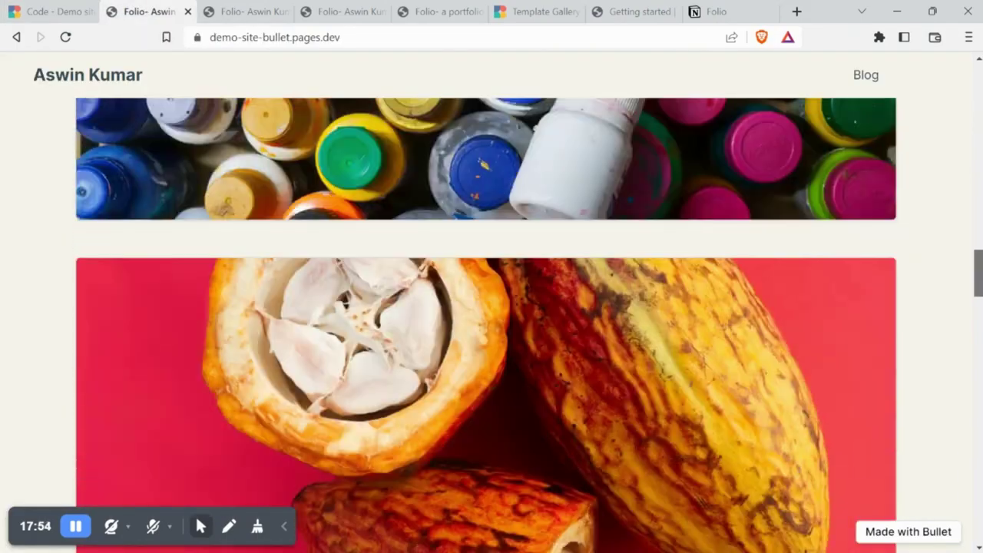
scroll(976, 68, up, 15)
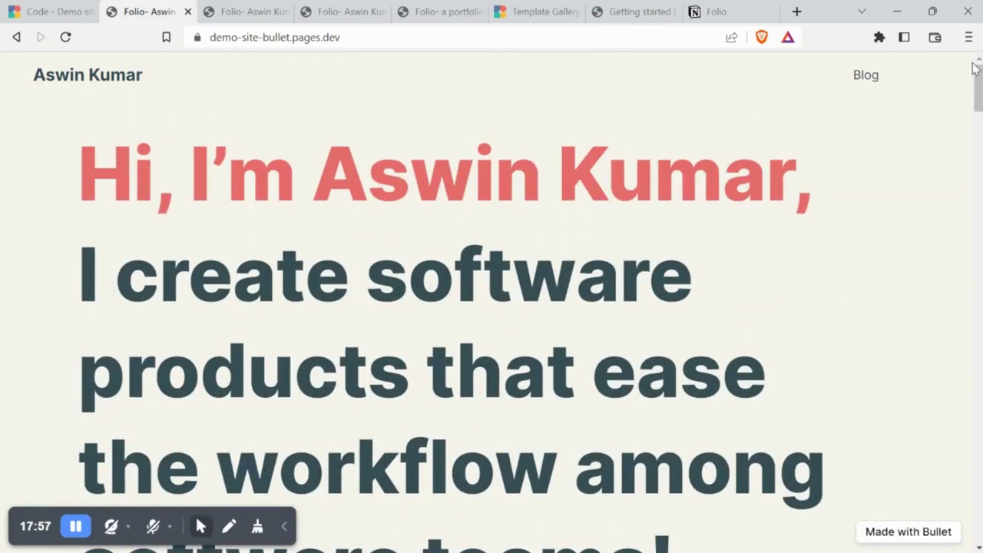